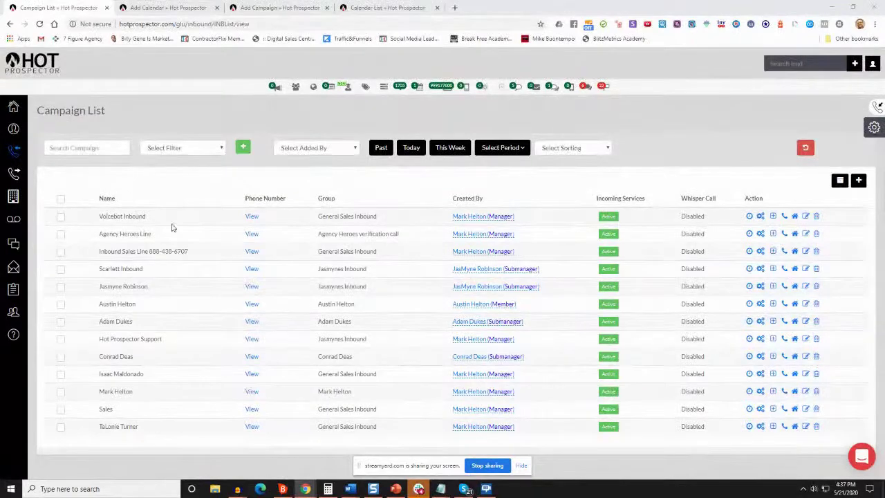
From the Calendar List, open the default calendar's Embed Link in a new browser tab
key(ctrl+shift+Tab)
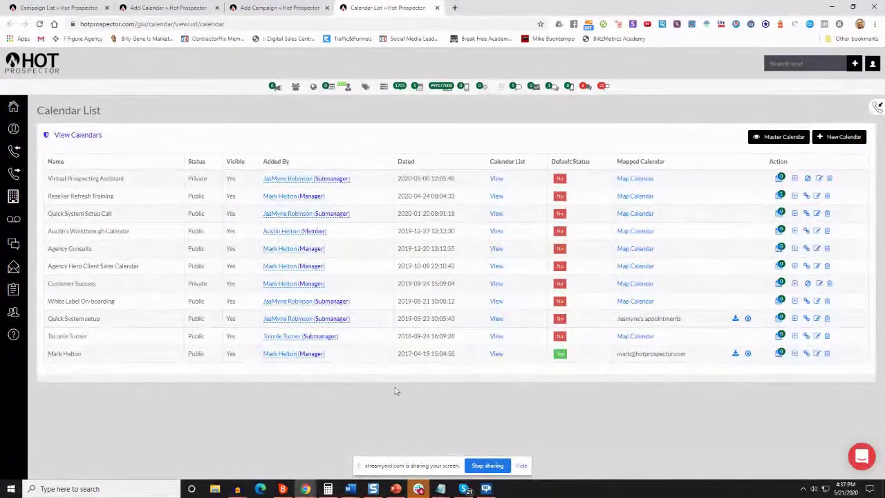
click(805, 353)
triple_click(379, 113)
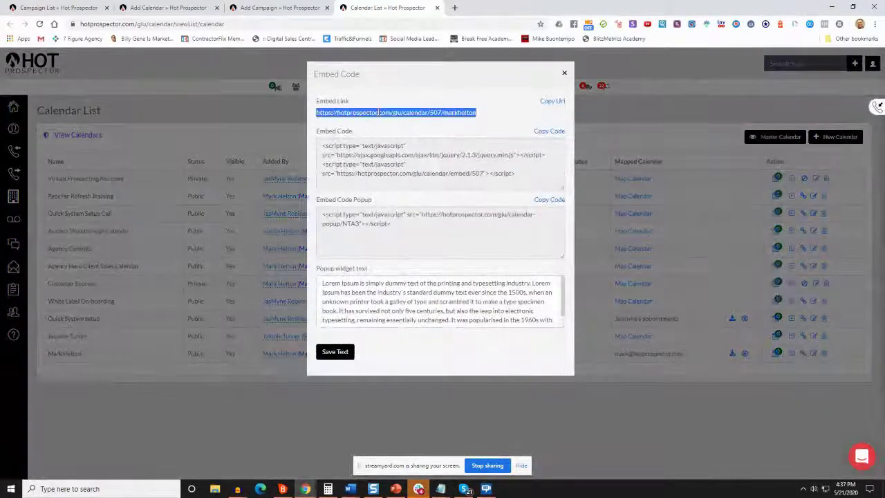
right_click(379, 113)
click(422, 130)
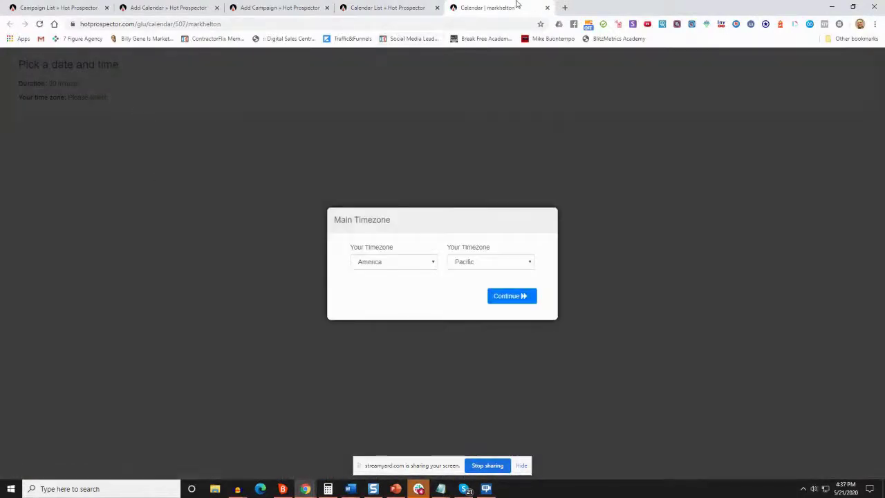
Detach the booking page into a small phone-sized window and confirm the America/Pacific time zone
drag(517, 5, 300, 60)
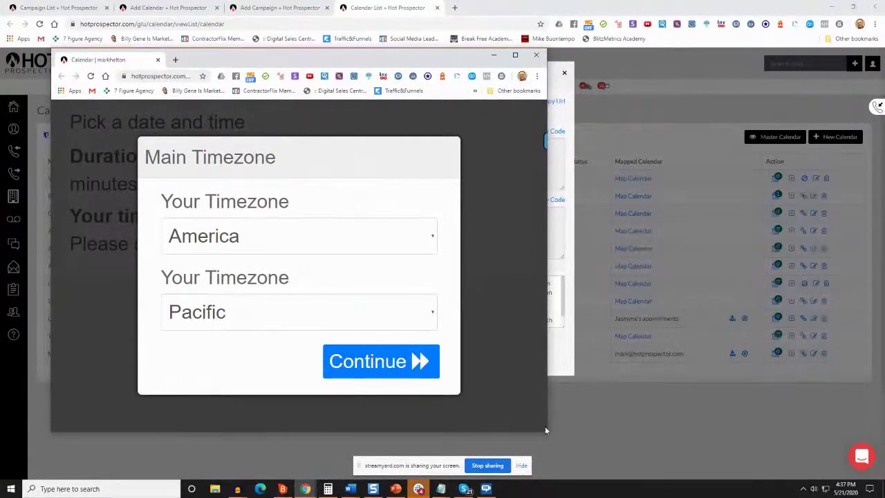
drag(547, 431, 55, 456)
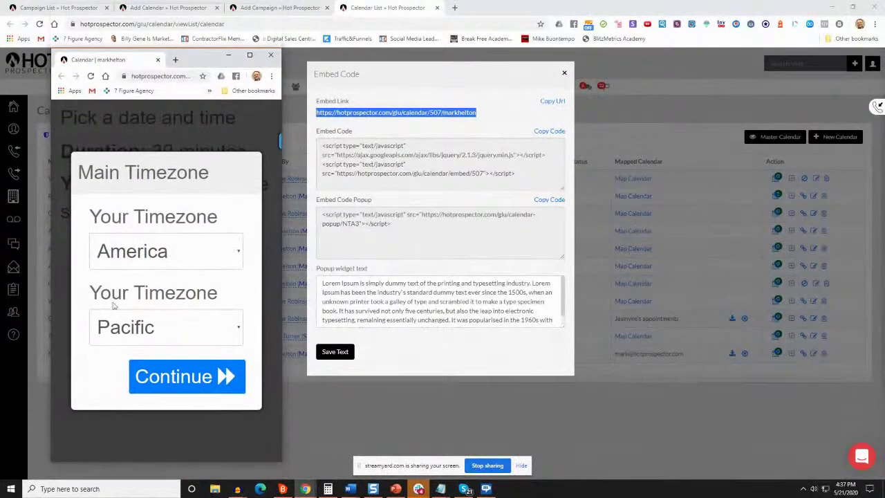
drag(202, 62, 338, 28)
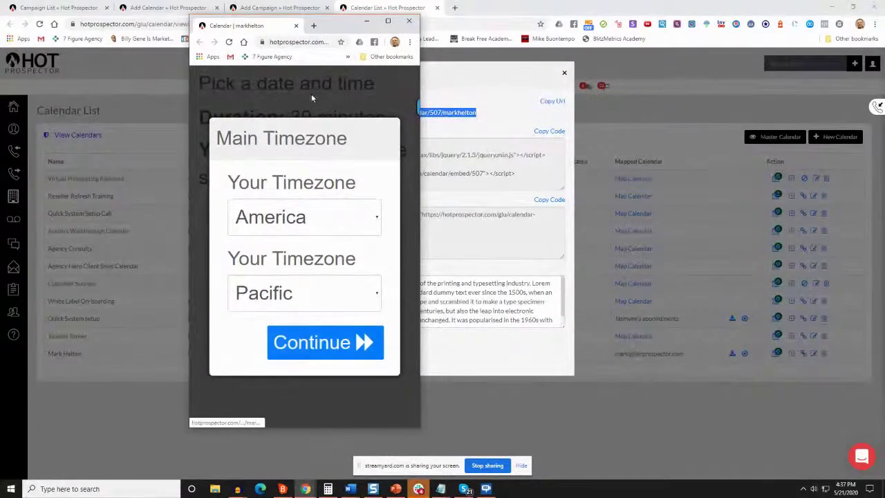
drag(341, 32, 329, 32)
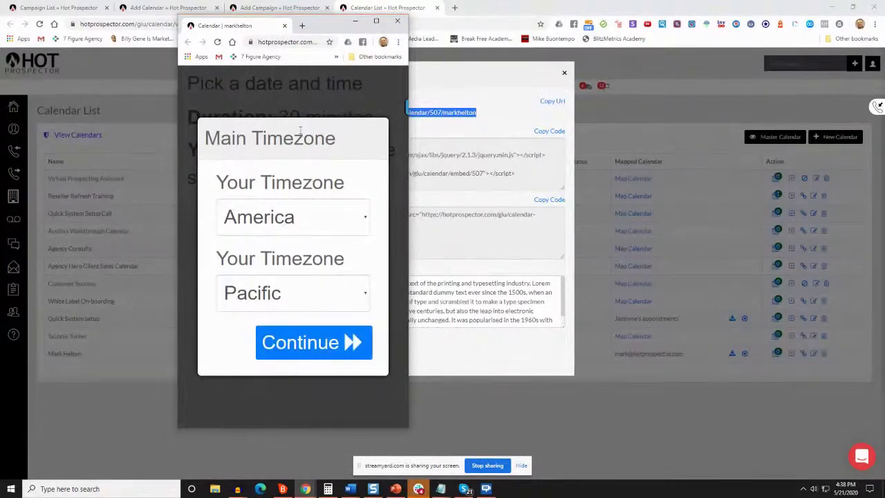
click(311, 339)
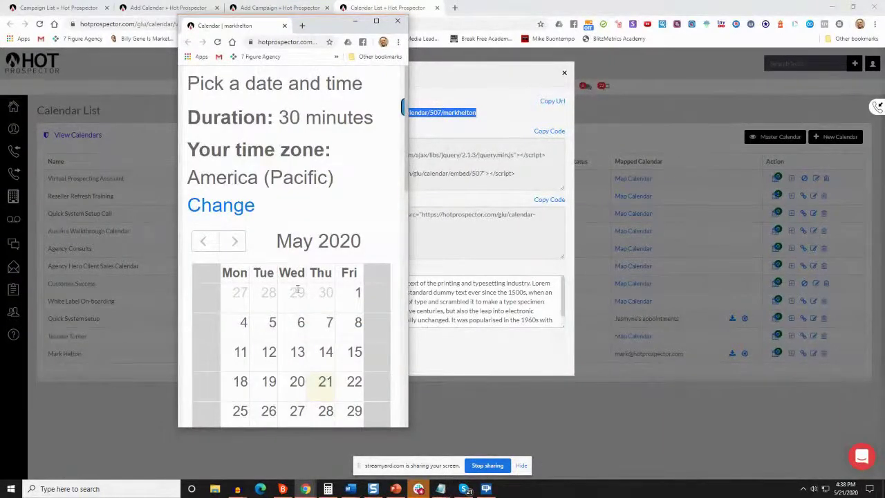
Pick the 09:00 AM time slot on Friday, May 22, 2020
scroll(298, 246, down, 2)
scroll(245, 256, down, 1)
scroll(249, 256, up, 3)
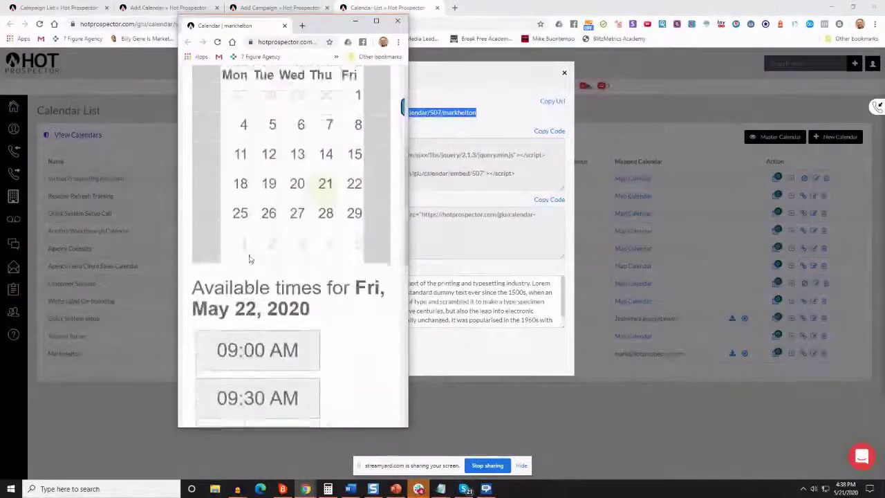
scroll(272, 194, down, 1)
scroll(271, 194, down, 3)
scroll(361, 171, up, 1)
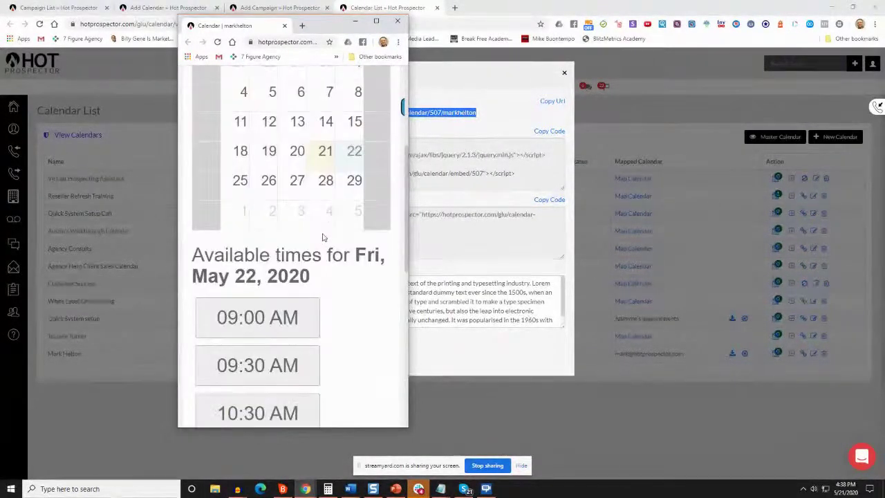
scroll(330, 196, up, 2)
scroll(330, 195, up, 1)
scroll(297, 214, down, 2)
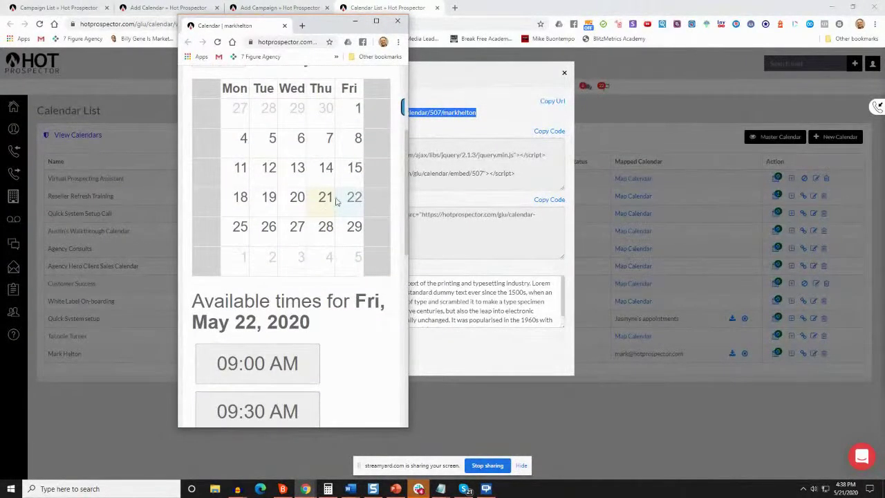
scroll(262, 258, down, 3)
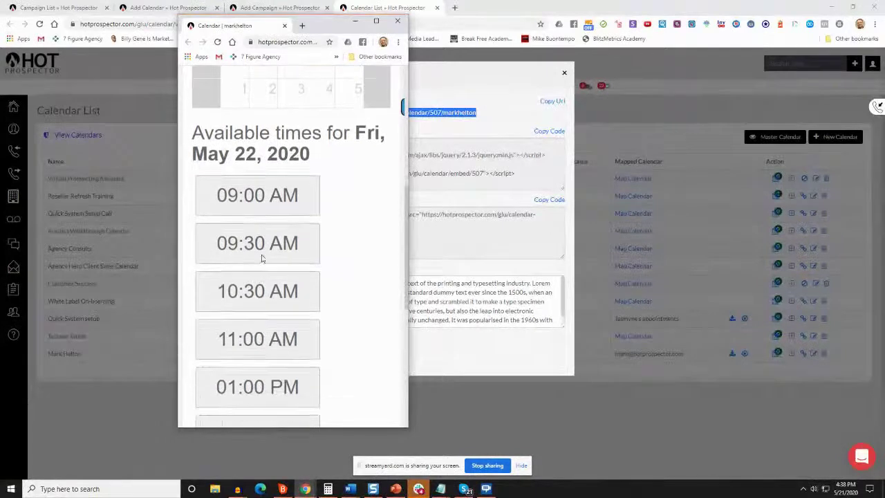
scroll(261, 258, down, 4)
scroll(262, 258, up, 1)
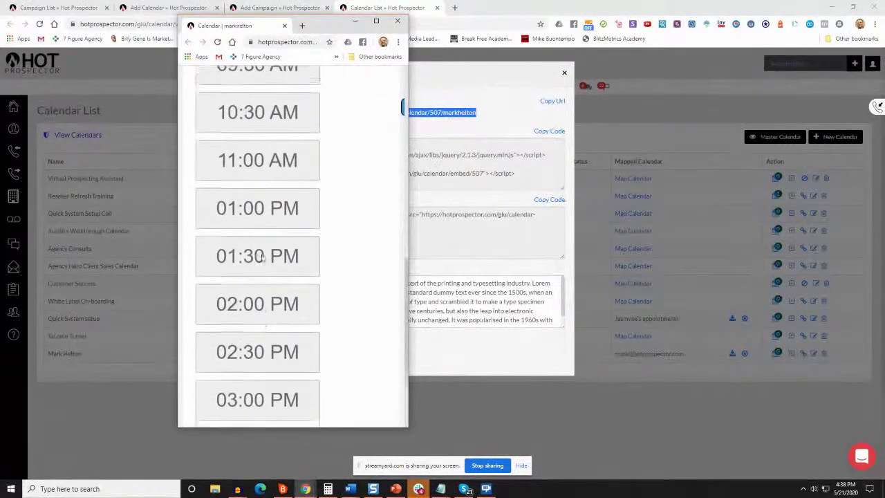
scroll(273, 187, up, 1)
scroll(269, 138, up, 2)
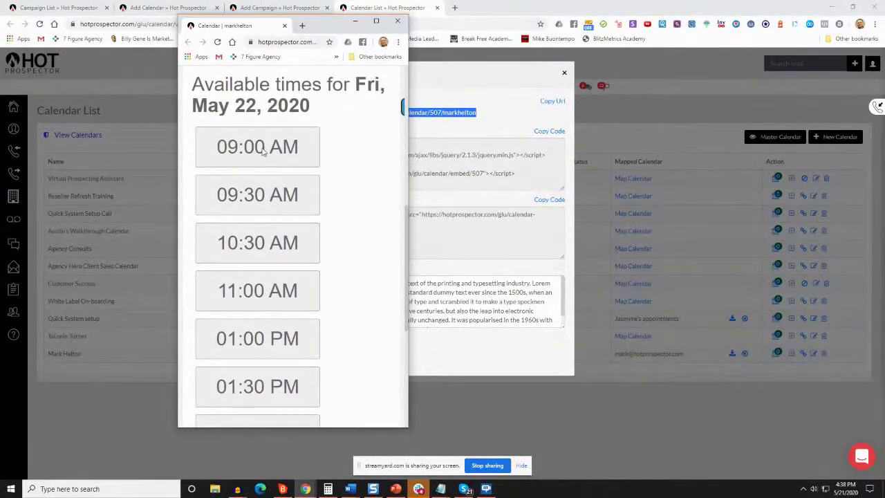
click(262, 152)
Continue to the appointment booking form, review it, then close the booking window
scroll(387, 214, down, 5)
click(352, 372)
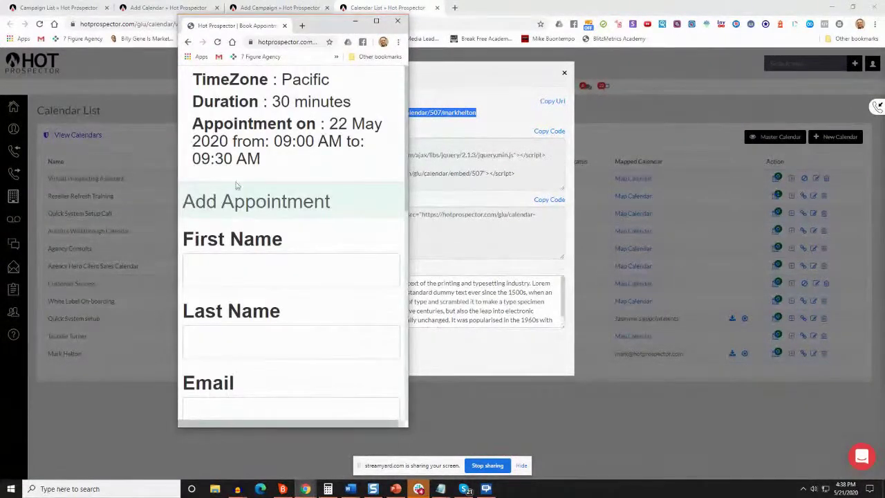
scroll(260, 140, down, 5)
scroll(260, 140, down, 3)
scroll(276, 252, up, 4)
scroll(276, 252, up, 3)
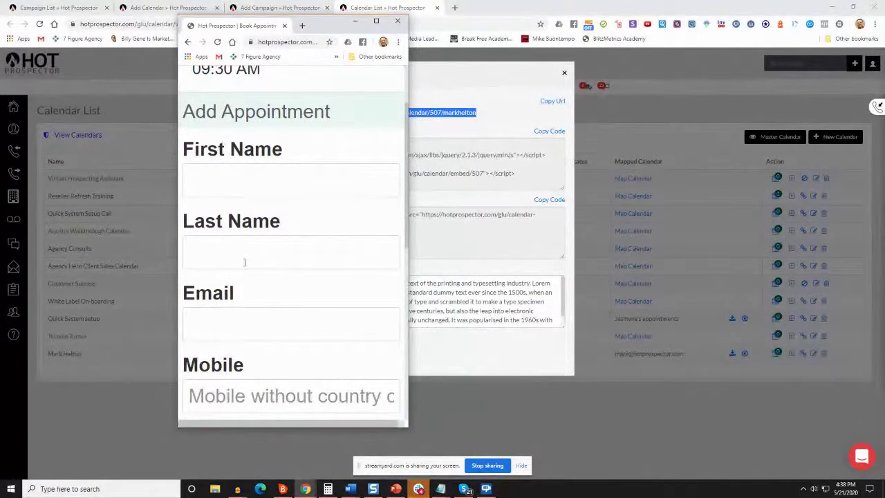
scroll(249, 346, down, 5)
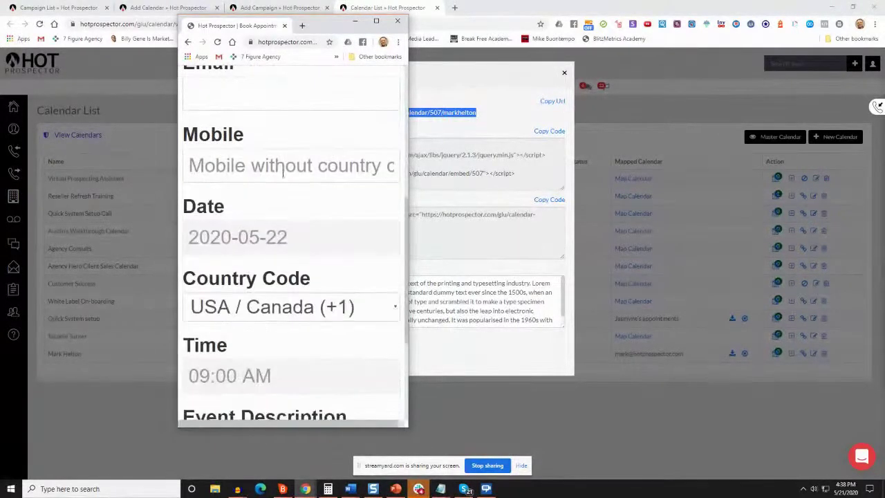
scroll(266, 239, down, 1)
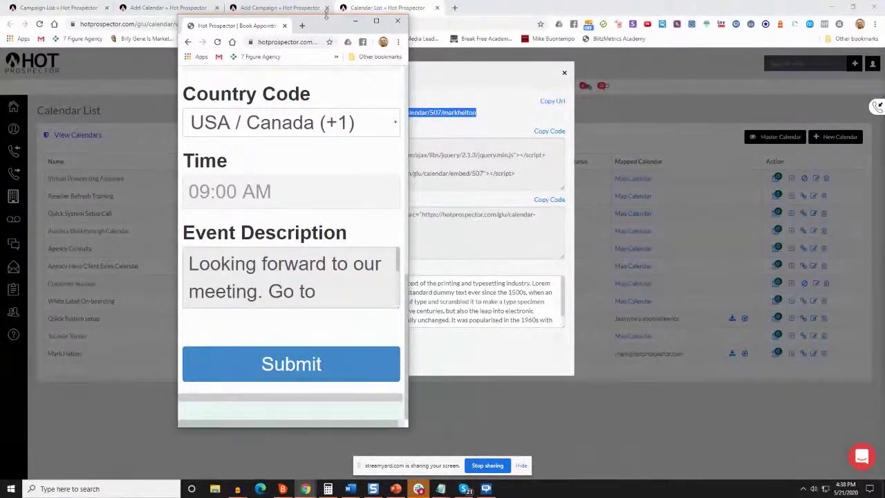
scroll(274, 119, up, 6)
scroll(269, 119, down, 3)
scroll(262, 228, down, 3)
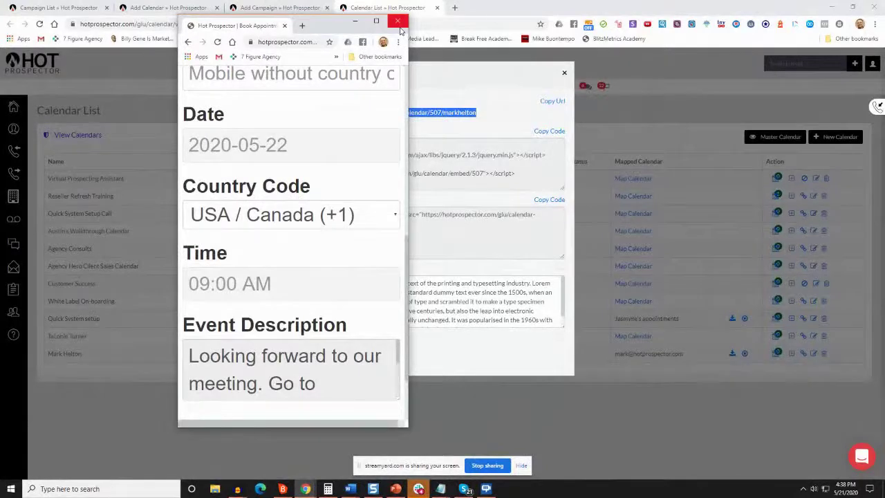
click(398, 21)
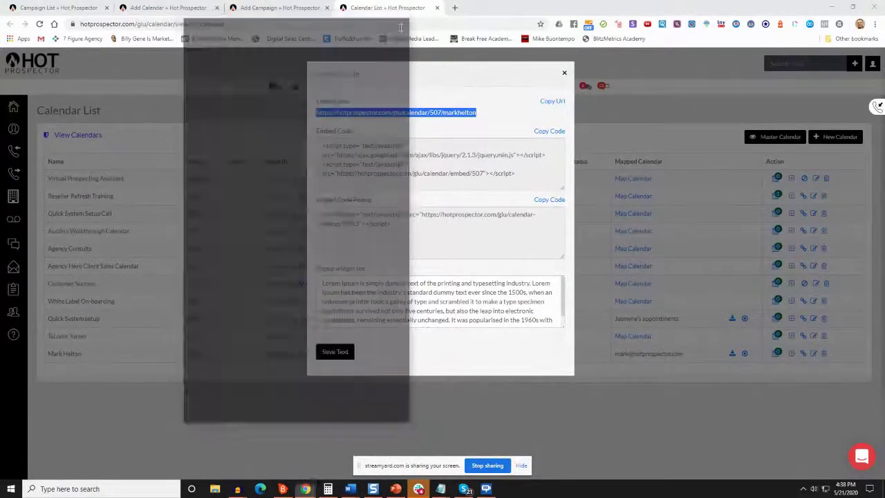
Close the Embed Code dialog and return to the Add Campaign tab
click(563, 75)
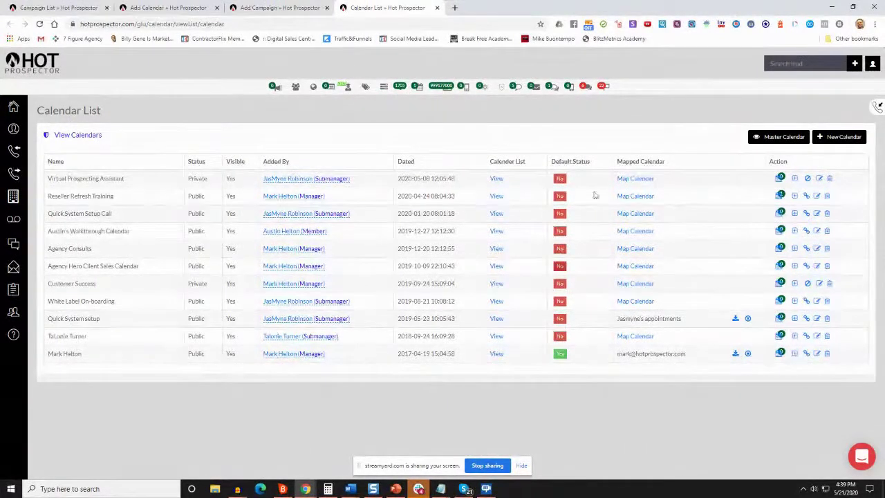
click(254, 9)
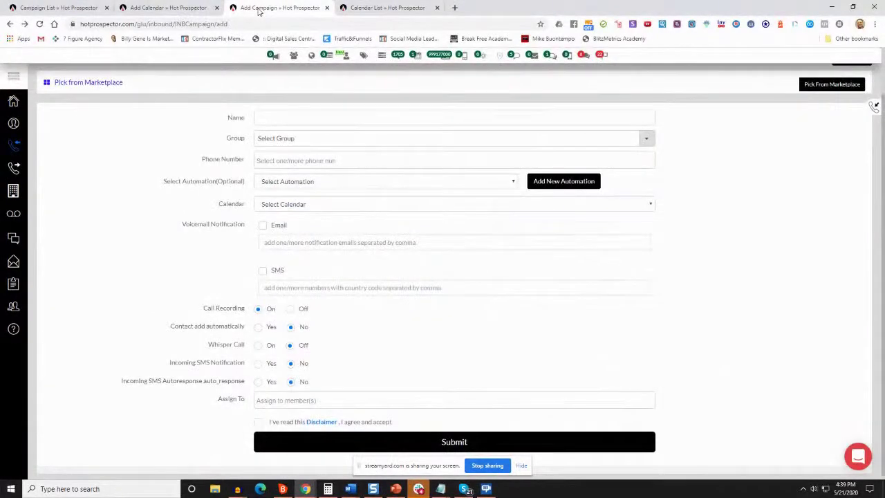
Open Inbound > Campaign List in a new tab and bring up a campaign's IVR settings
scroll(207, 125, up, 1)
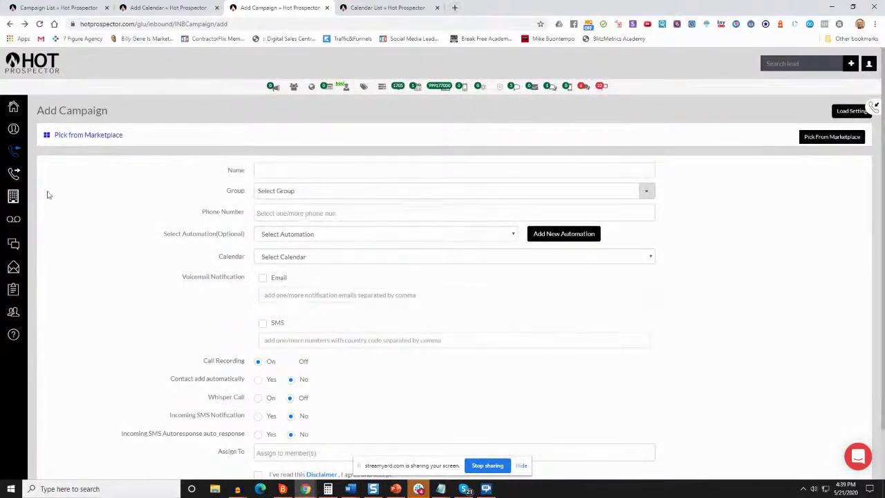
mouse_move(30, 168)
click(50, 153)
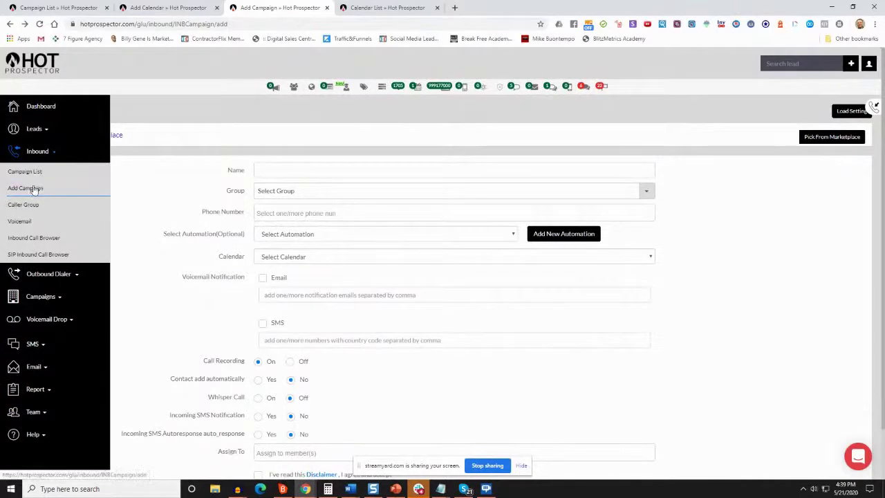
right_click(36, 173)
click(69, 179)
click(353, 8)
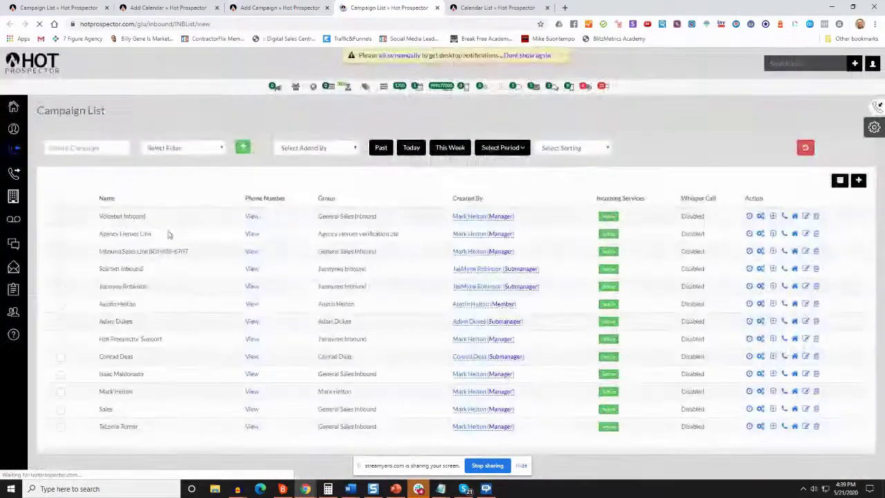
drag(101, 391, 170, 391)
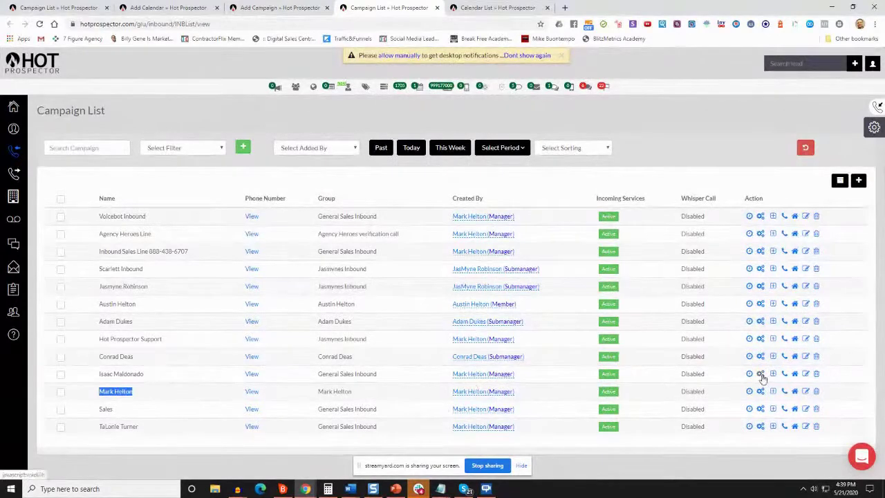
click(760, 374)
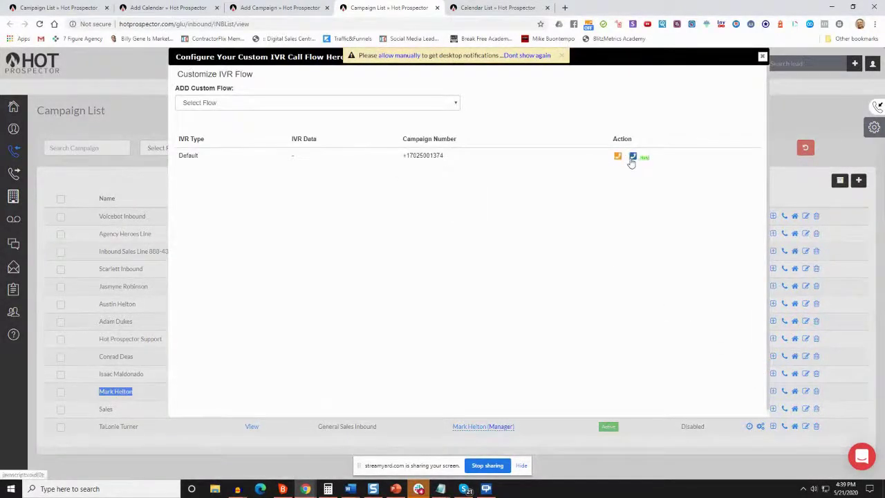
Review the Default IVR call flow, then close the flow editor and Configure IVR modal
click(632, 157)
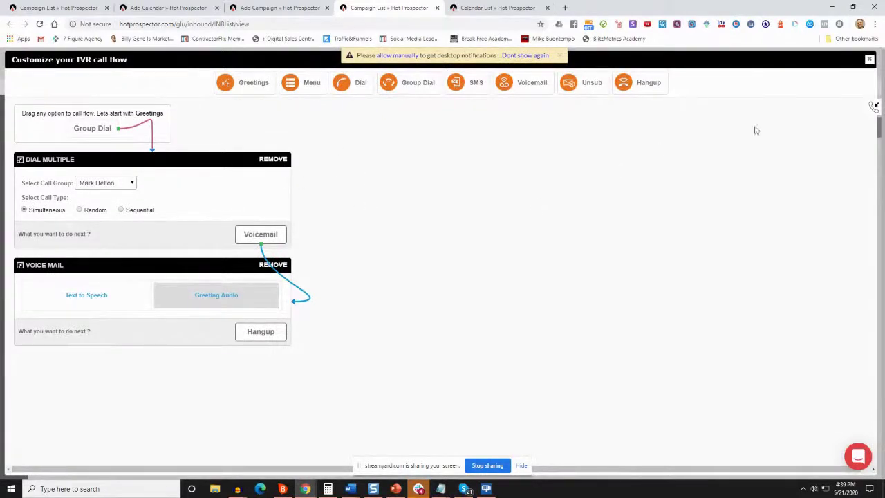
click(870, 60)
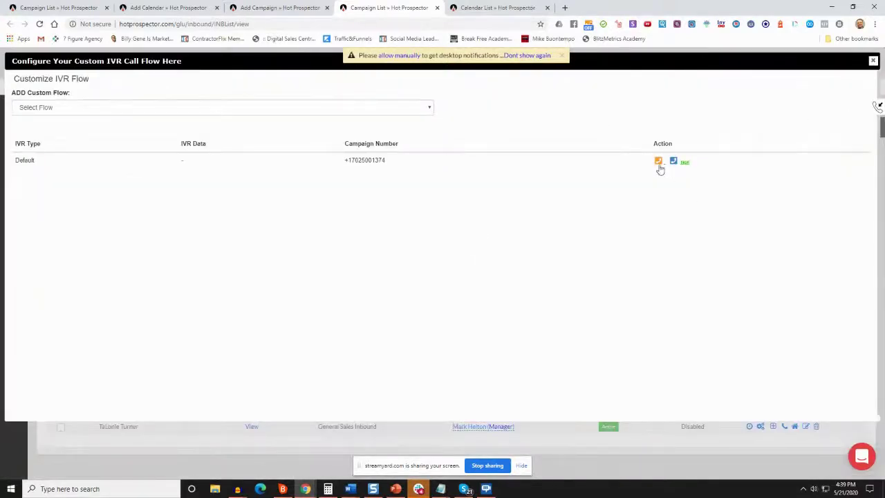
click(659, 163)
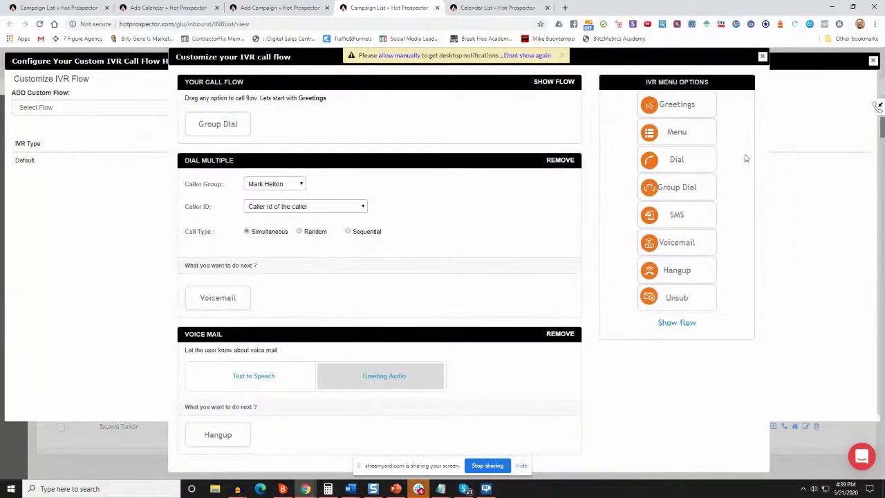
click(762, 58)
click(872, 60)
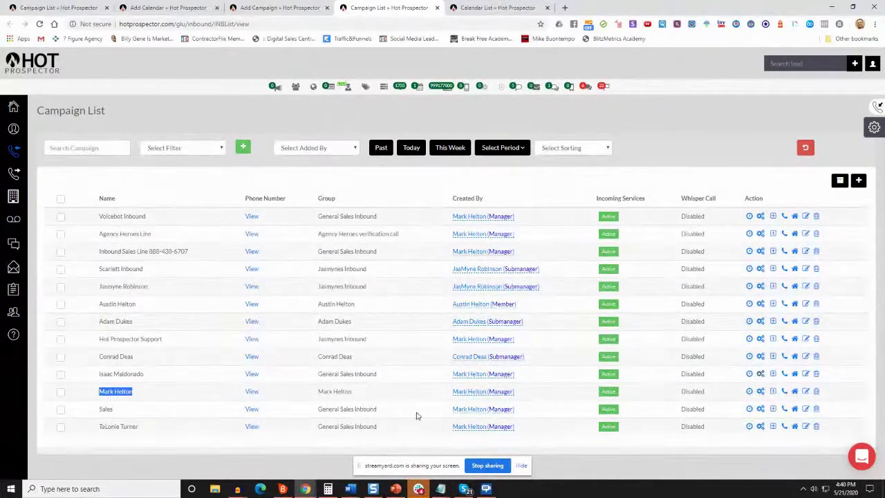
Switch to the Calendar List tab showing the 11 calendars
mouse_move(252, 393)
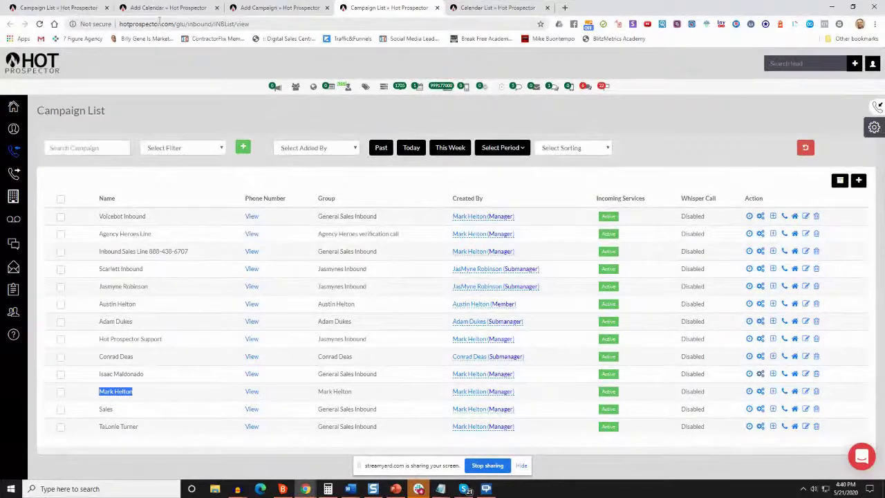
click(505, 9)
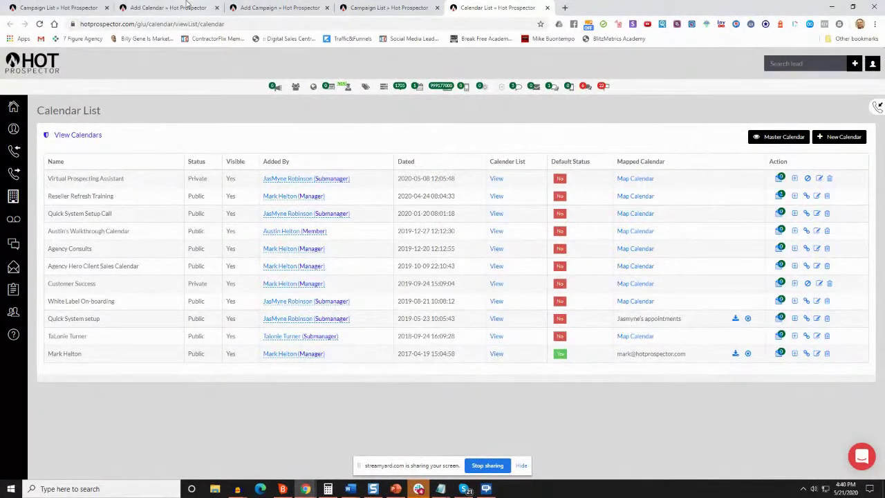
Bring up the Notepad IVR script, centre it, and change the opening 'Hi,' to 'Hello'
mouse_move(440, 489)
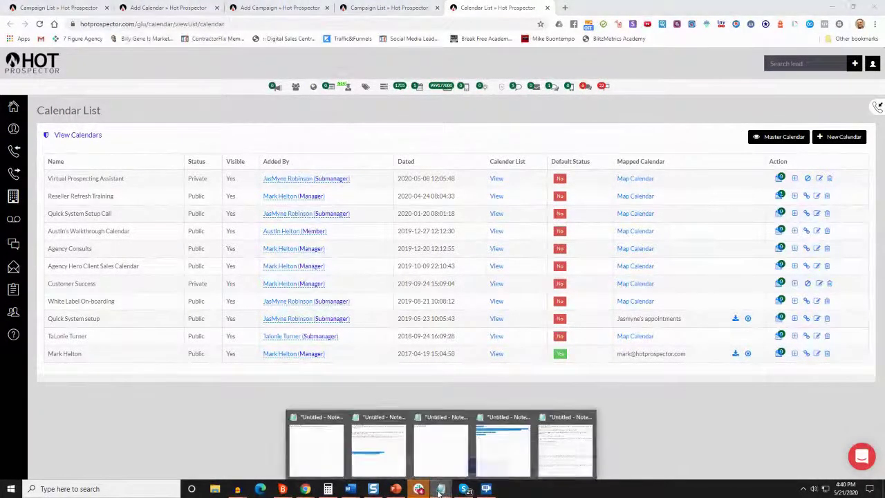
click(548, 466)
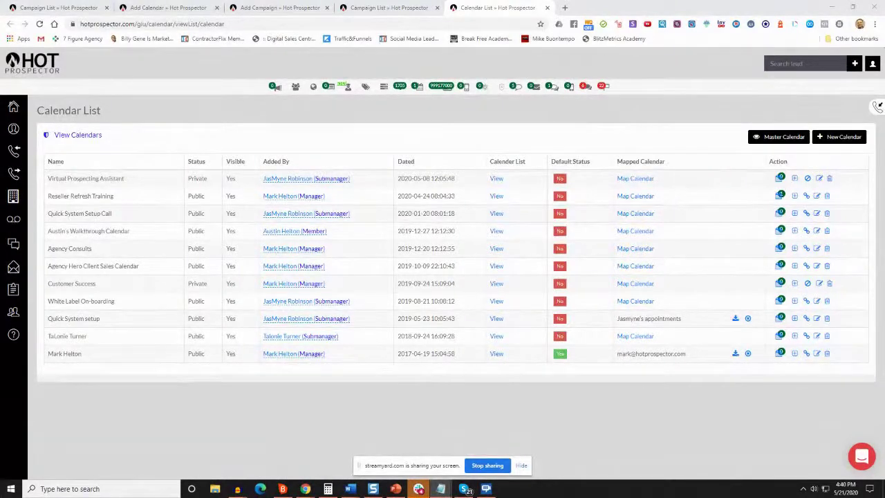
drag(25, 130, 331, 63)
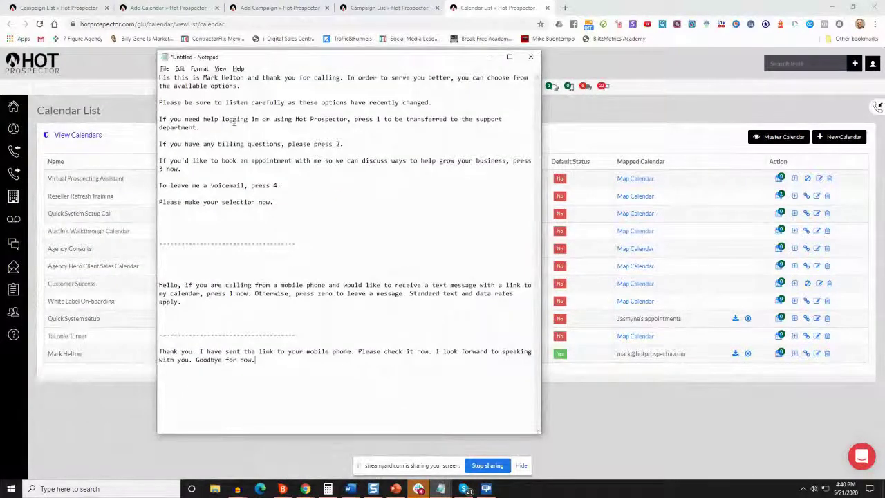
drag(296, 194, 270, 206)
click(269, 207)
drag(159, 81, 250, 225)
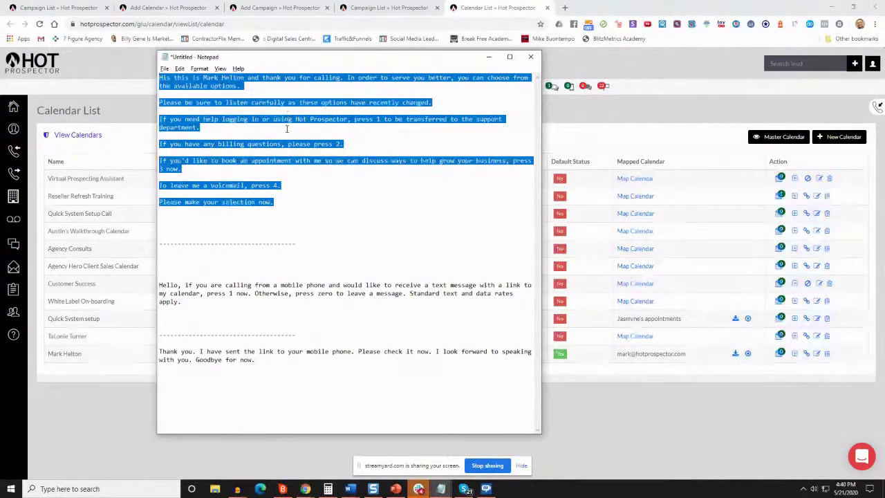
click(199, 127)
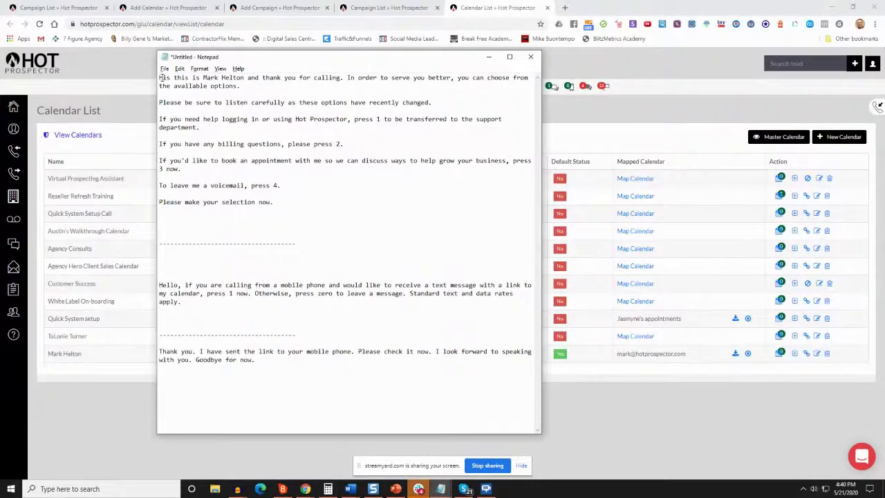
double_click(169, 78)
text(Hi)
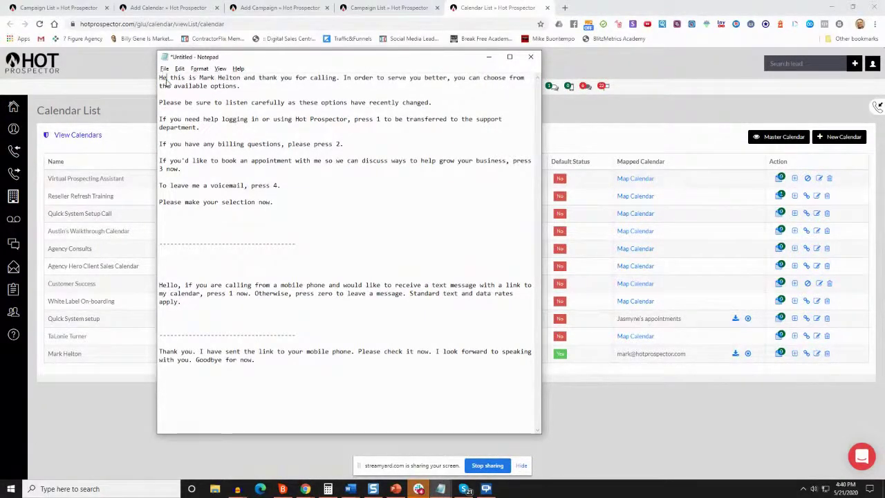
text(llo)
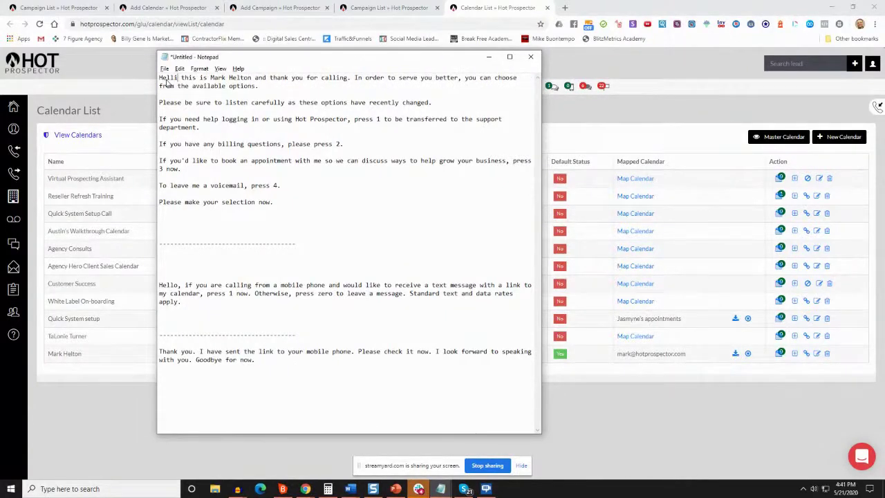
key(BackSpace)
text(o)
Review the main menu options: support, billing, appointment booking and voicemail
drag(467, 82, 512, 87)
click(175, 110)
drag(159, 102, 442, 104)
drag(200, 127, 158, 118)
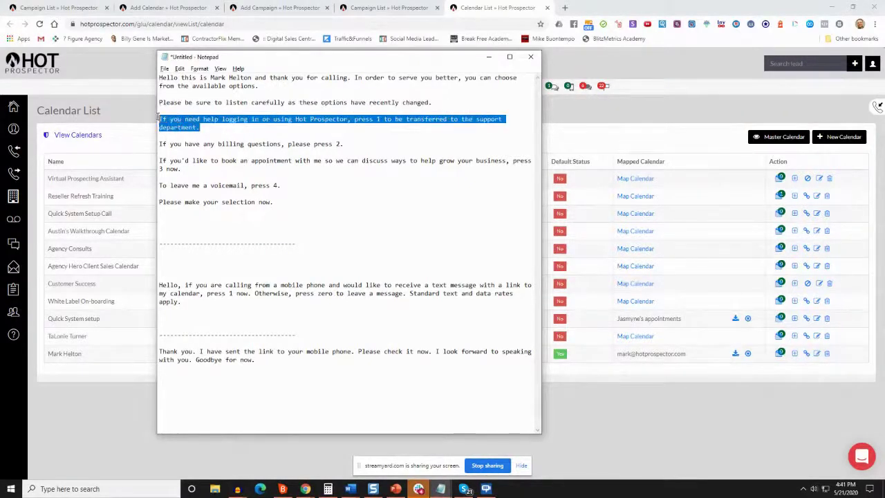
click(365, 119)
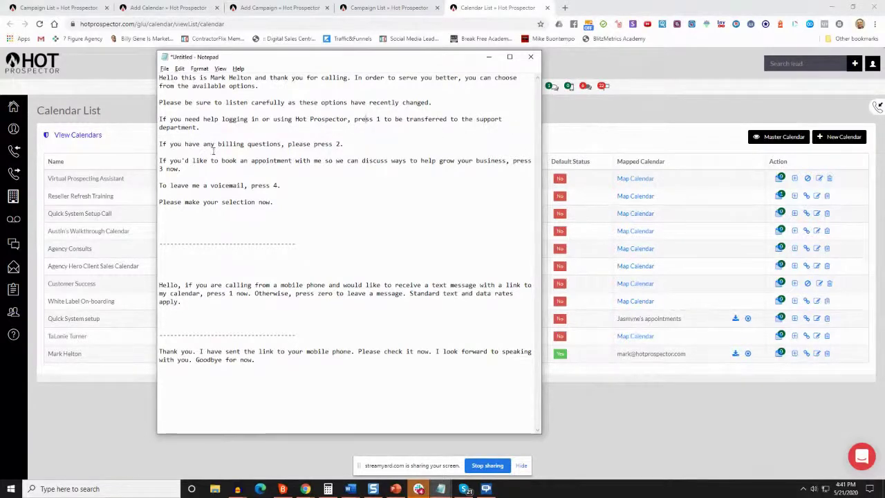
drag(160, 143, 347, 144)
drag(186, 169, 163, 161)
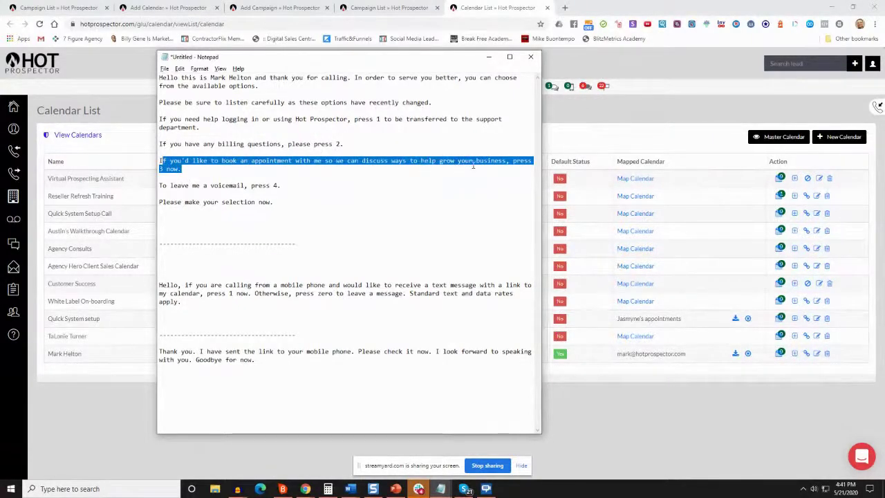
click(181, 169)
drag(309, 186, 157, 185)
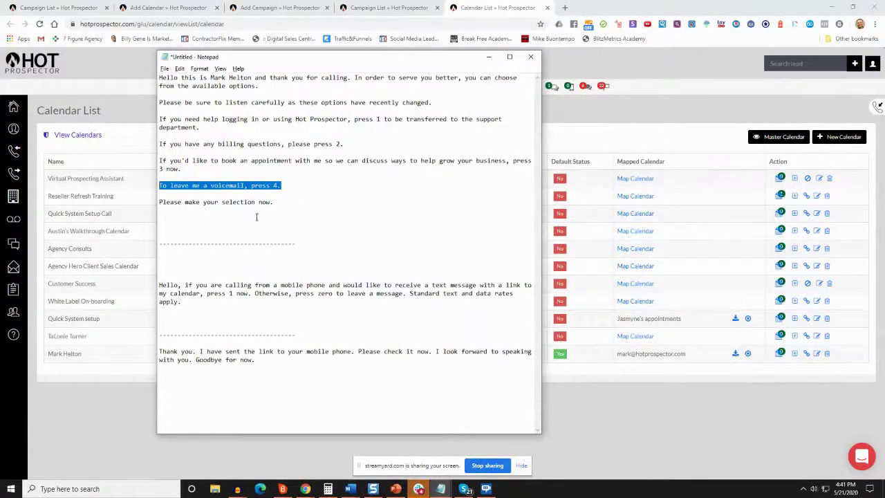
click(289, 195)
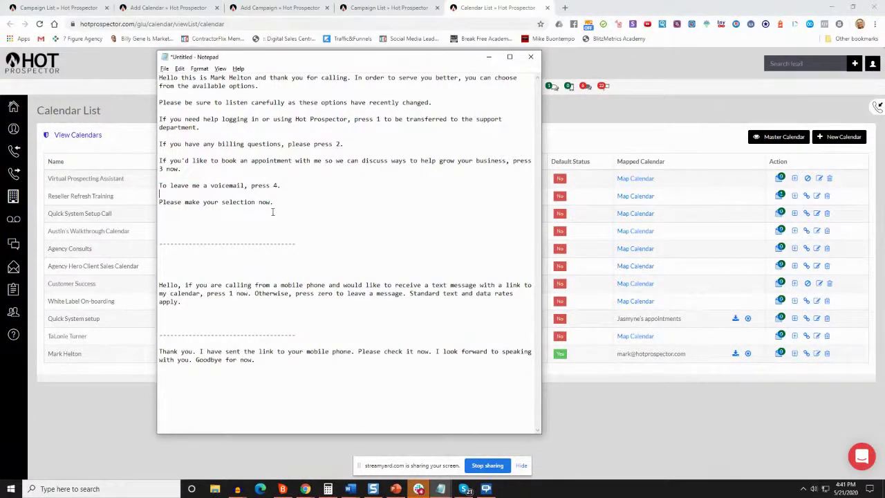
double_click(275, 186)
drag(273, 169, 153, 156)
click(230, 185)
double_click(276, 162)
click(276, 162)
double_click(276, 163)
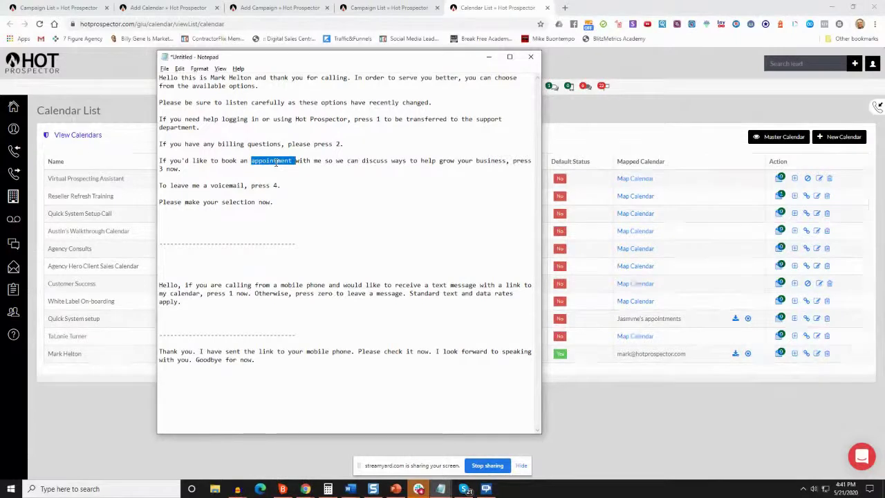
drag(269, 167, 138, 153)
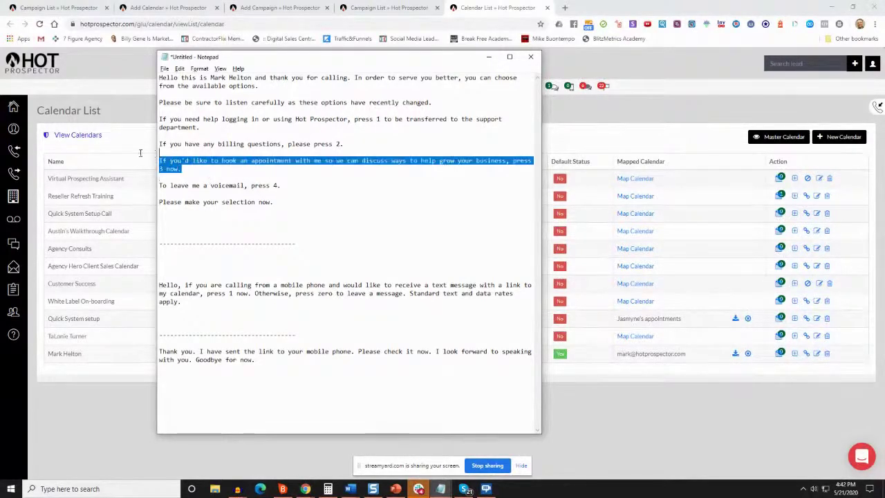
Add the heading 'SMS Approval Greeting' above the SMS calendar-link prompt
click(385, 277)
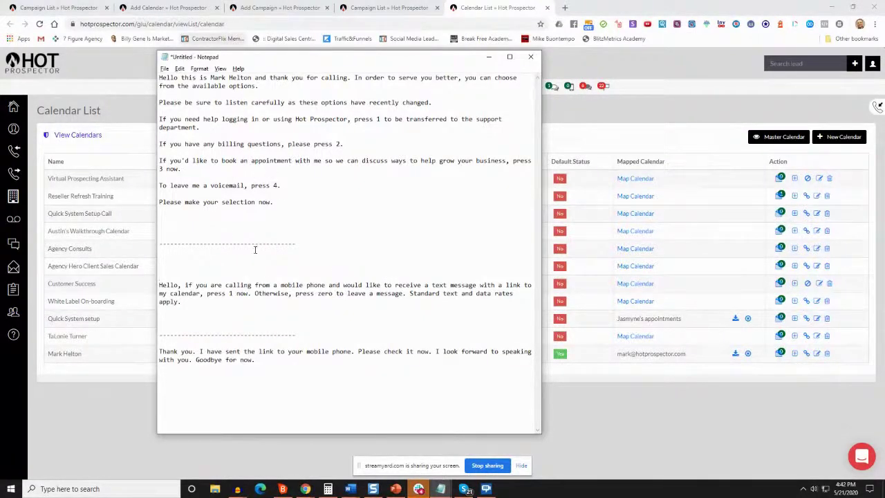
drag(210, 304, 153, 280)
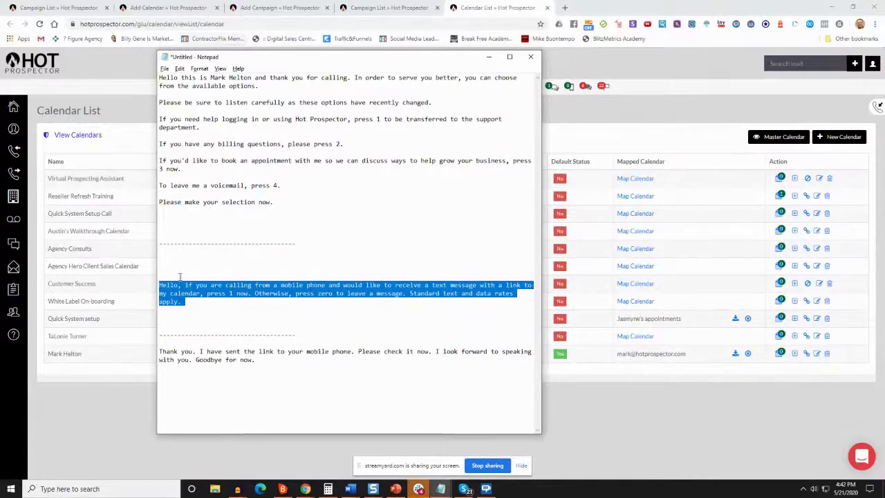
click(227, 280)
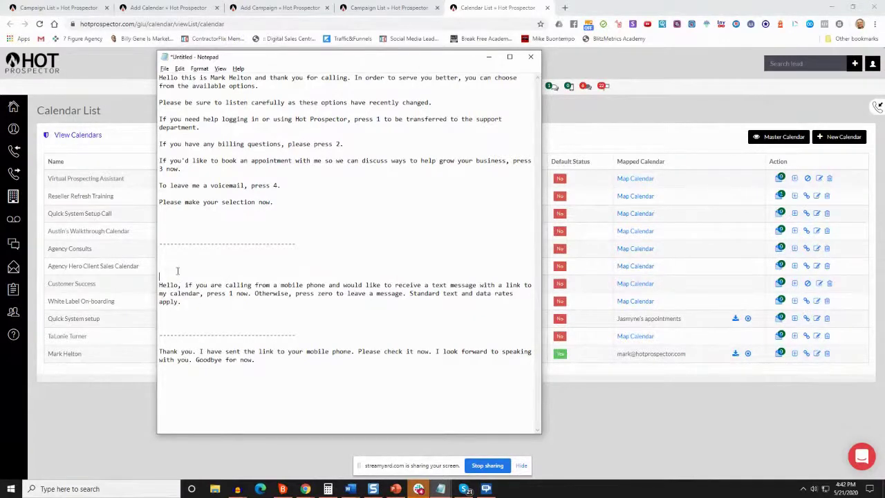
text(SMS MApproval Greeting)
drag(167, 169, 159, 169)
drag(158, 269, 246, 269)
Replace 'Hello' with 'Thank you' at the start of the SMS prompt
click(159, 285)
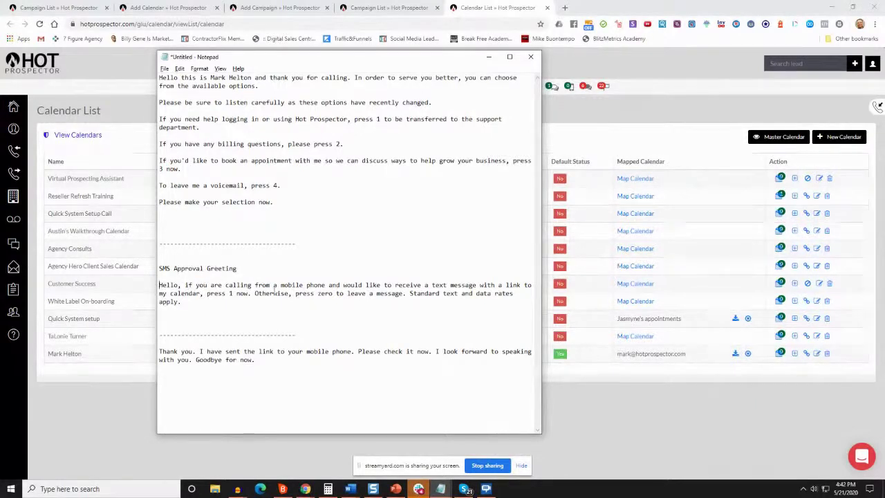
double_click(160, 285)
text(Thank you)
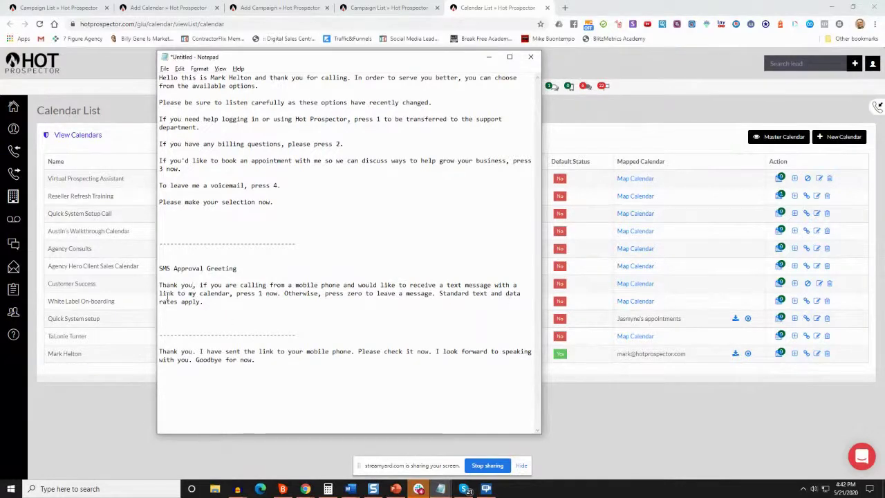
drag(236, 293, 279, 294)
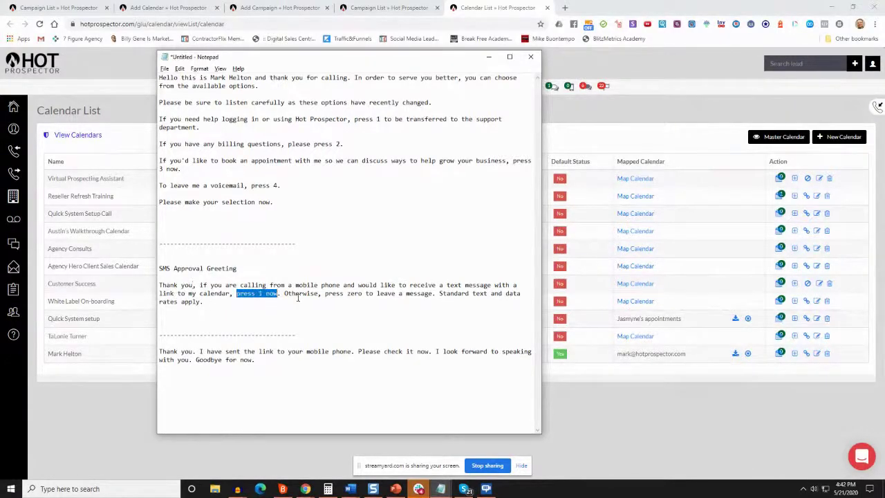
drag(207, 303, 332, 295)
click(342, 294)
Add 'soon' to the closing line so it reads 'speaking with you soon', then minimize Notepad
drag(273, 366, 161, 346)
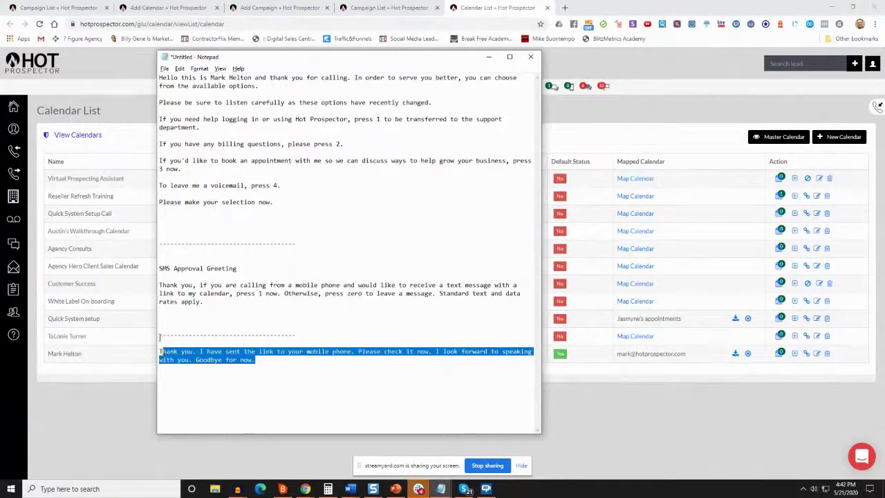
click(163, 286)
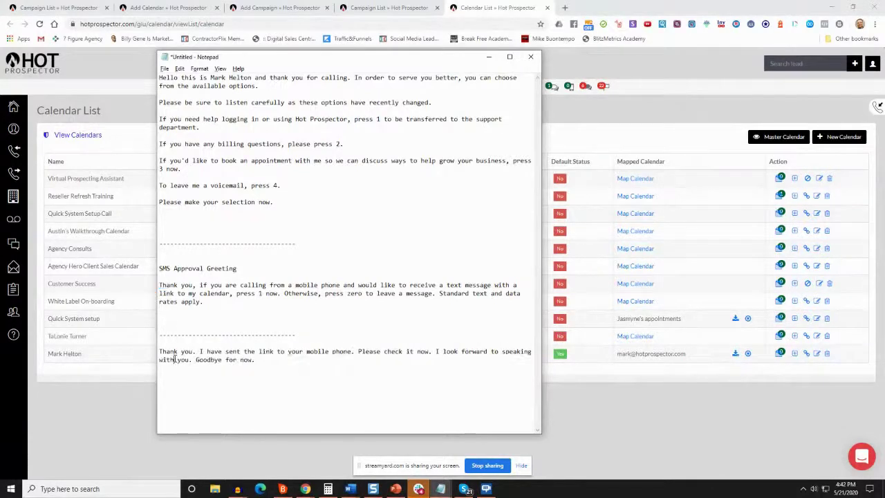
drag(255, 368, 159, 351)
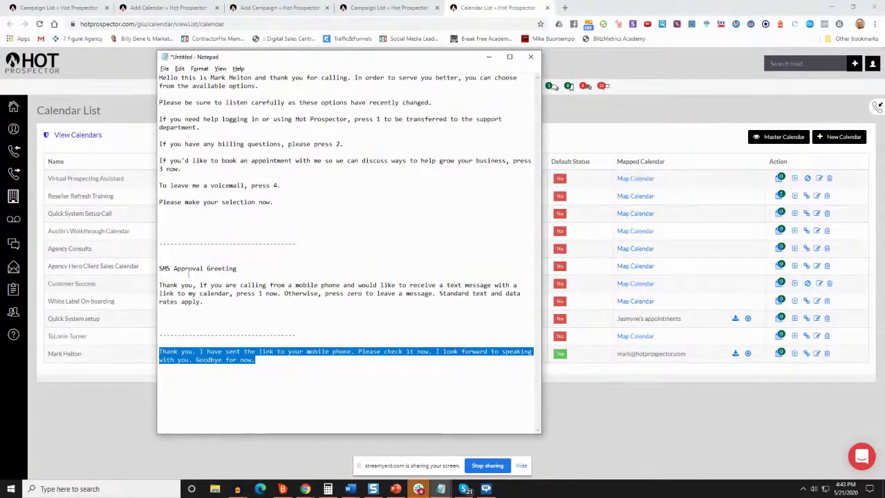
click(160, 358)
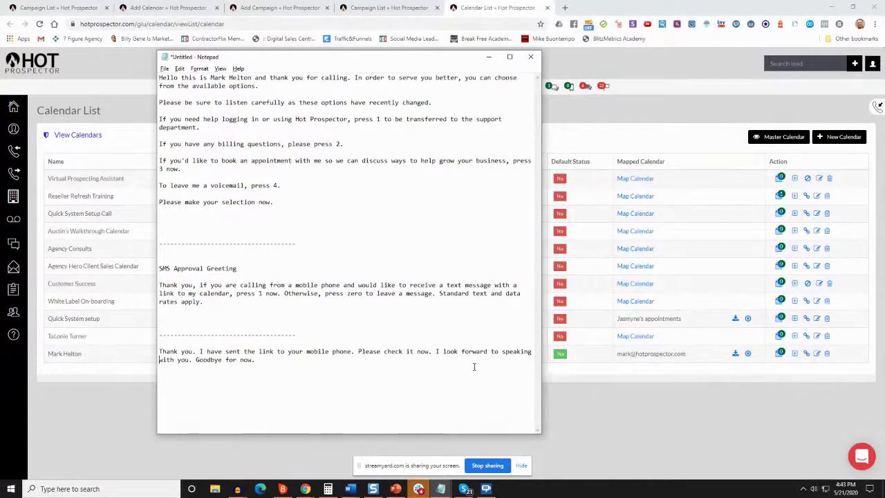
click(192, 363)
text(soon)
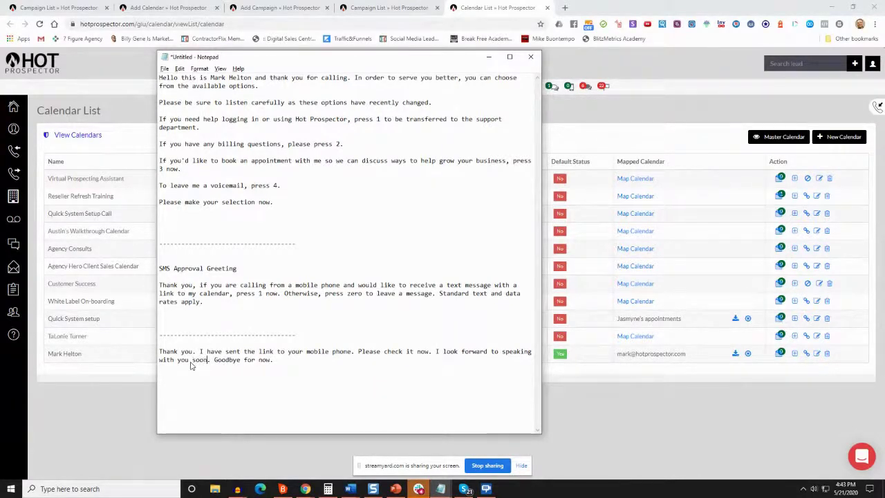
triple_click(259, 351)
click(300, 375)
click(490, 58)
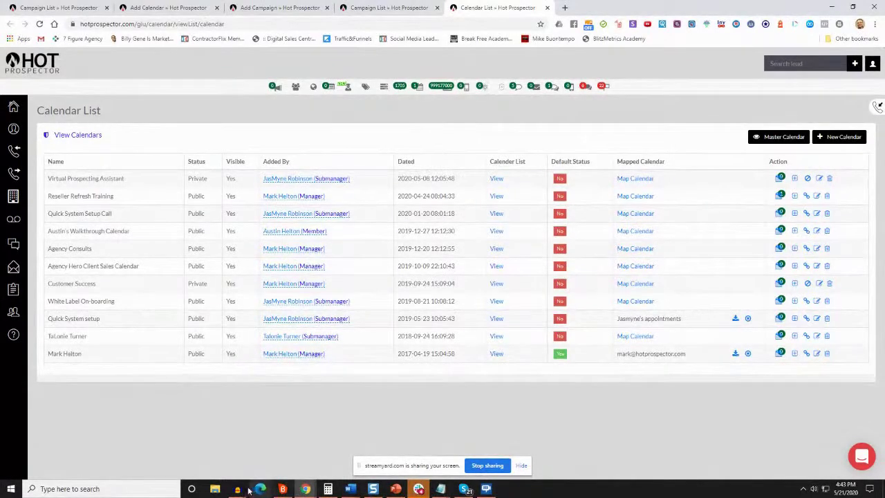
In Audacity, delete the short pause just before 8 seconds in the greeting recording
click(277, 448)
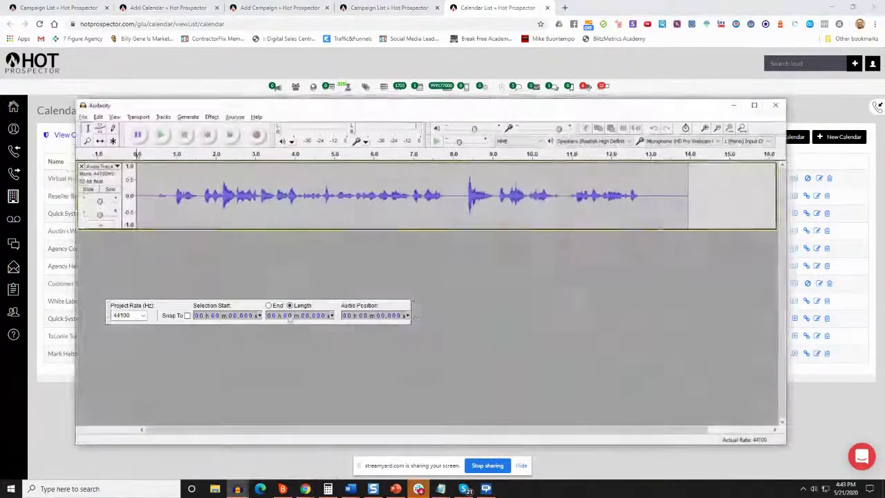
mouse_move(146, 105)
mouse_down()
mouse_move(104, 124)
mouse_move(135, 97)
mouse_up()
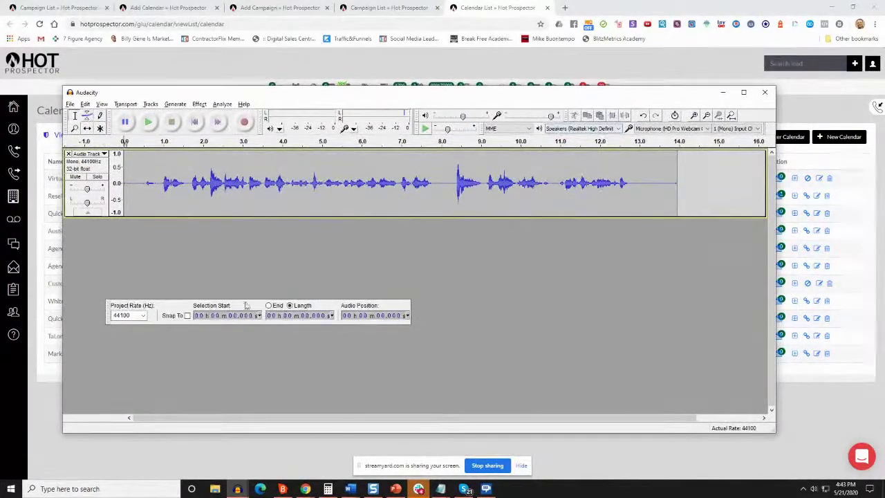
drag(134, 181, 160, 181)
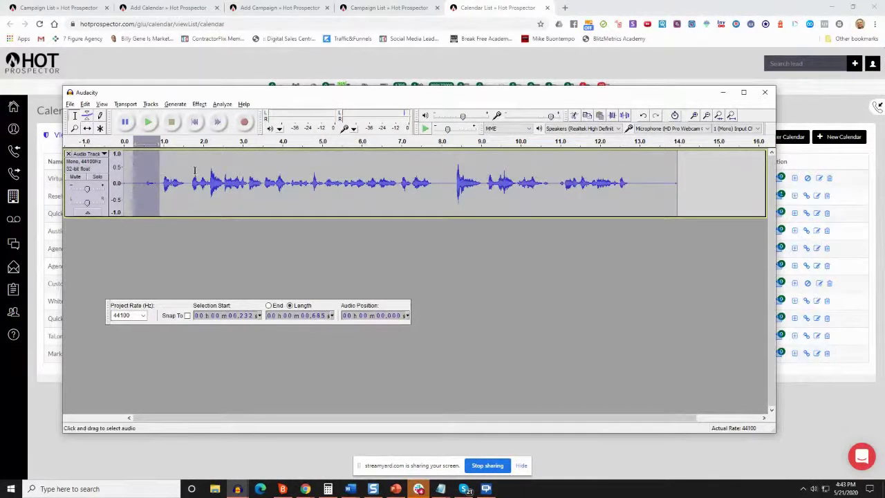
drag(442, 183, 433, 184)
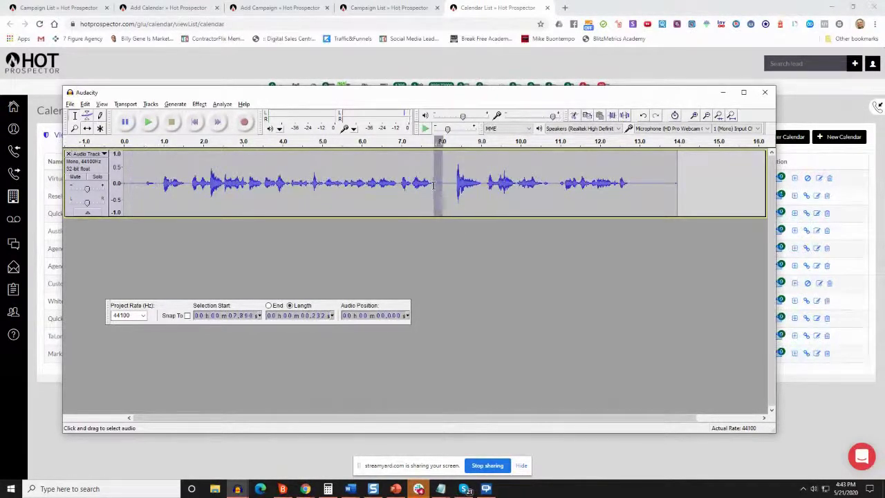
click(457, 183)
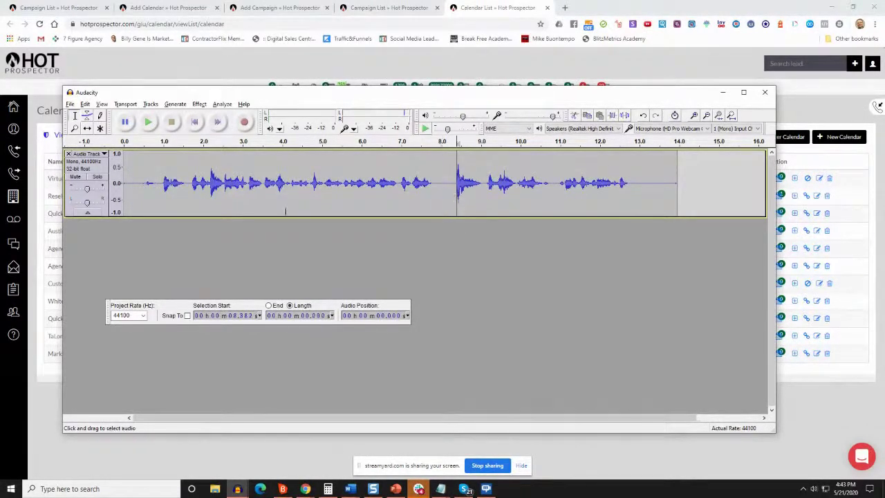
mouse_move(448, 178)
mouse_down()
mouse_move(429, 178)
mouse_move(437, 174)
mouse_up()
key(Delete)
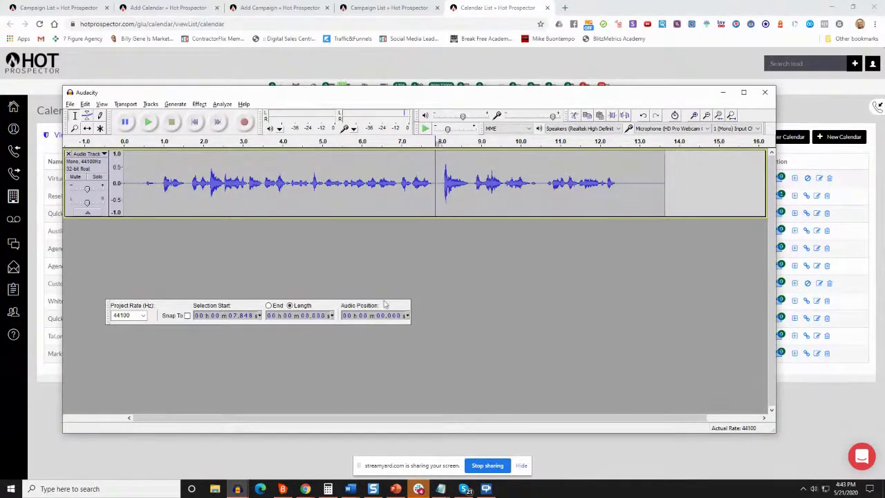
Delete the opening silence up to 0.87 seconds, then minimize Audacity
click(157, 184)
drag(157, 184, 132, 185)
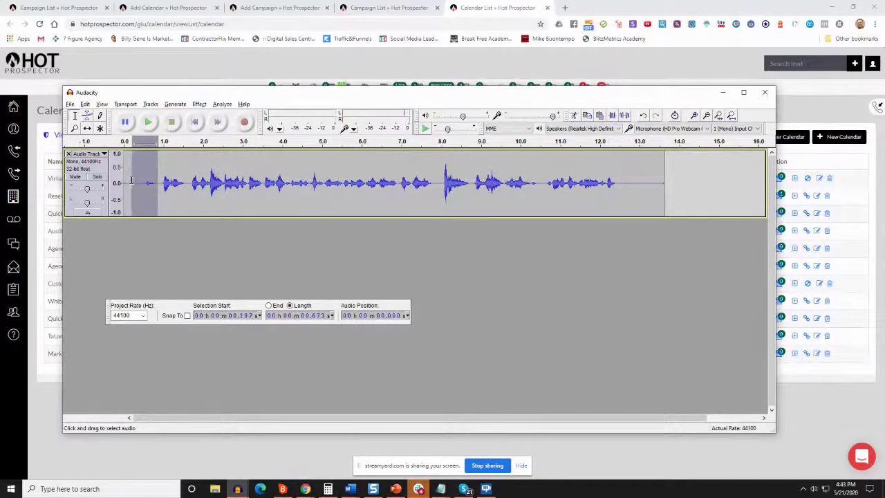
key(Delete)
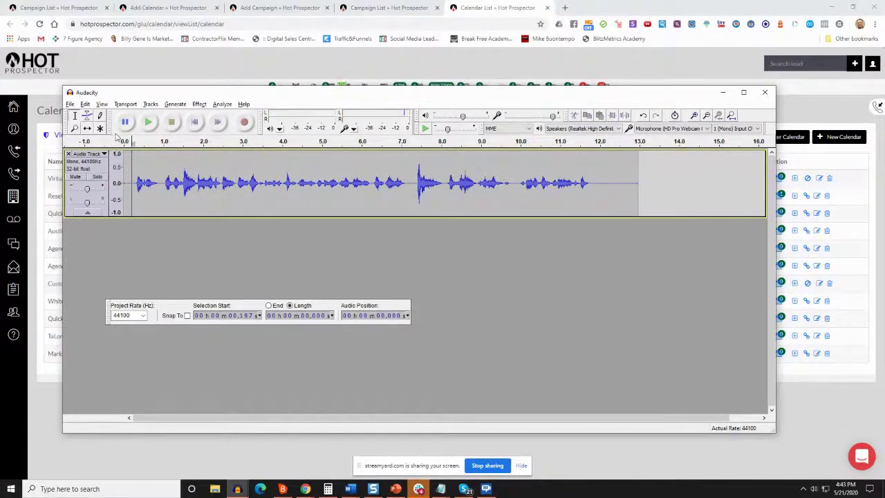
click(199, 104)
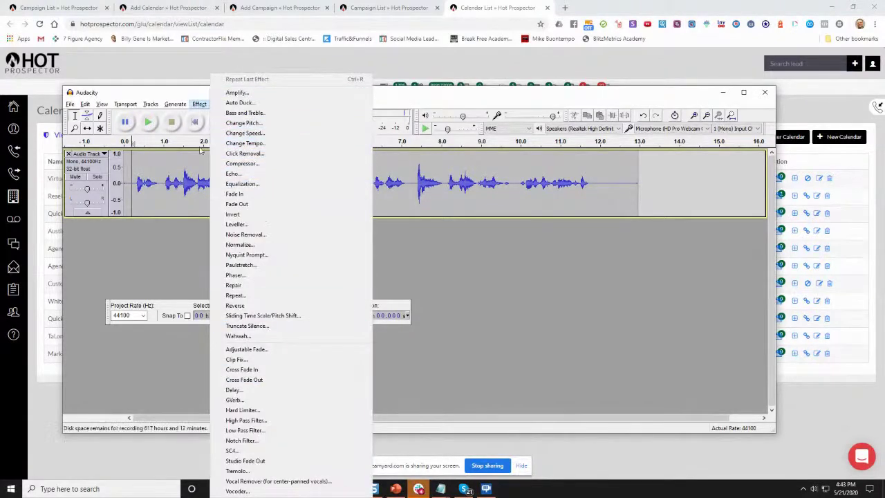
click(189, 94)
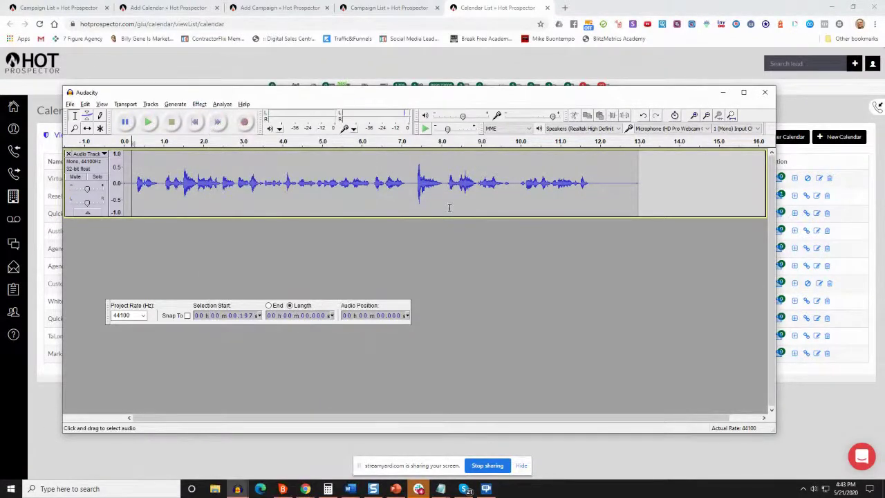
click(723, 92)
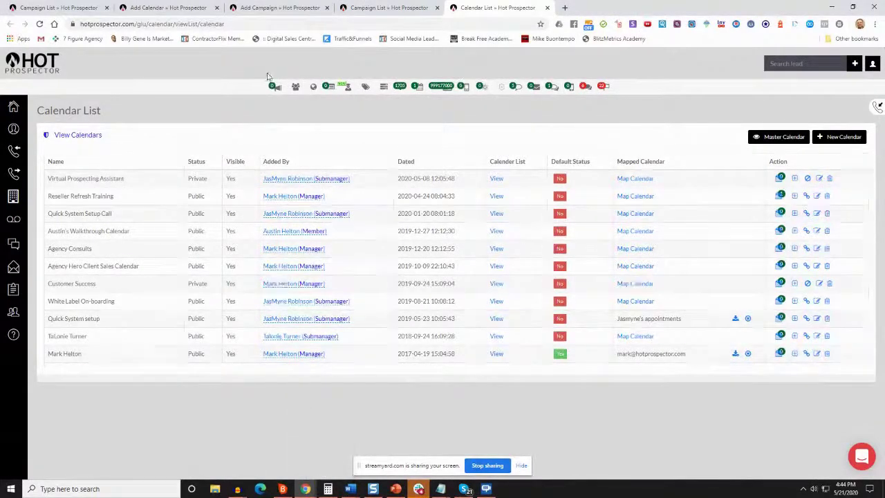
Return to the Campaign List tab and show the 13 active Inbound campaigns
key(ctrl+2)
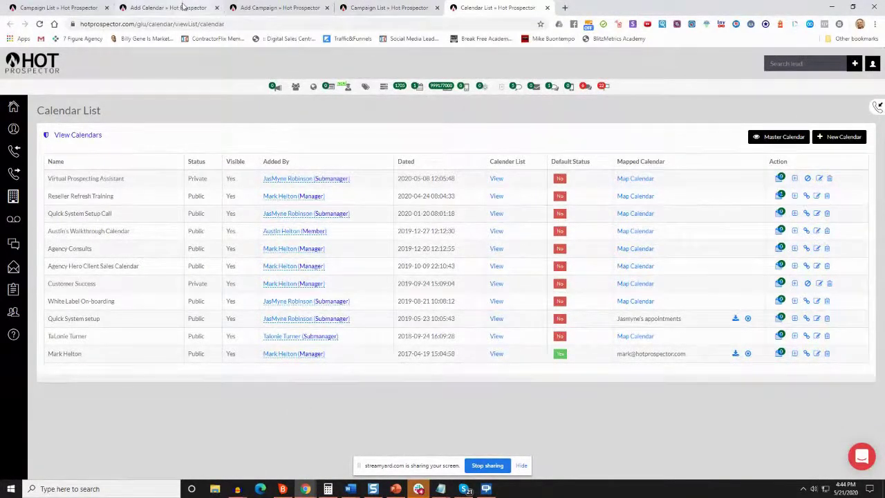
key(ctrl+1)
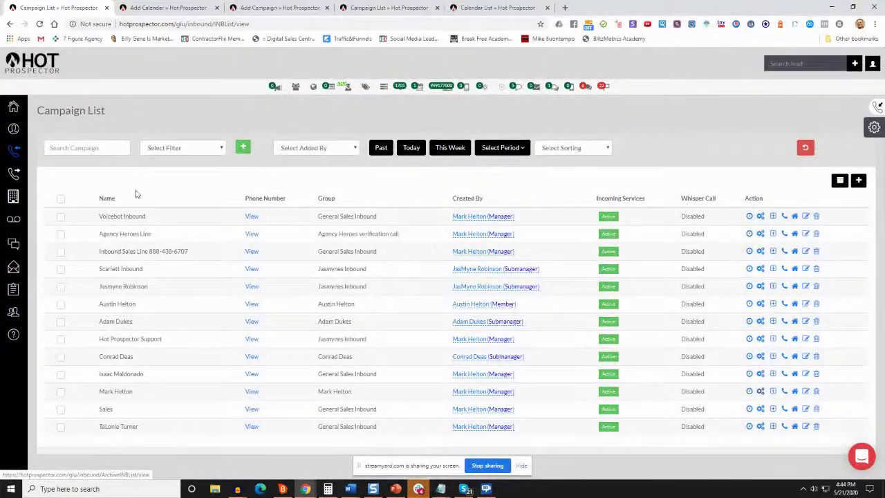
mouse_move(16, 148)
click(50, 153)
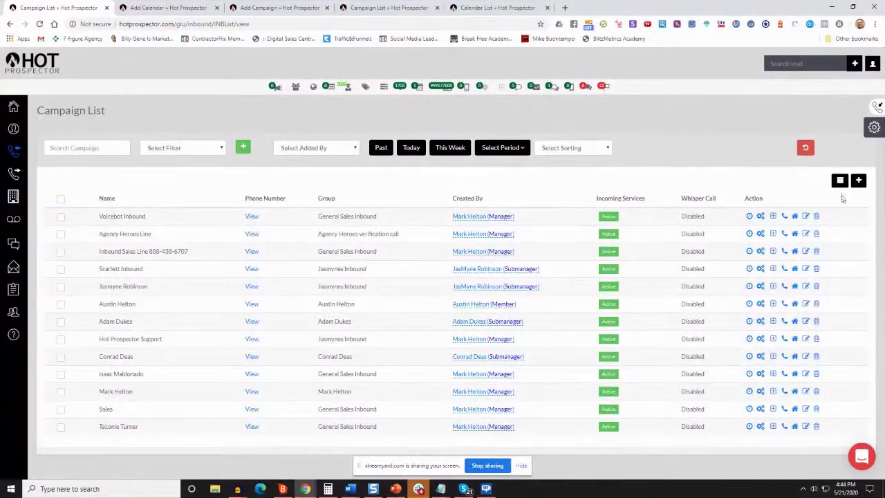
click(169, 8)
Look over the Add Campaign form's group list and Contact add automatically setting
click(277, 8)
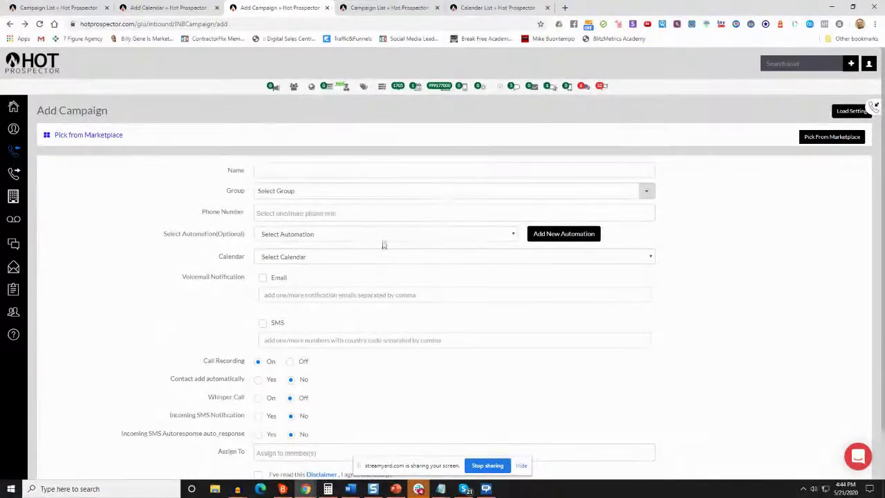
scroll(211, 184, down, 2)
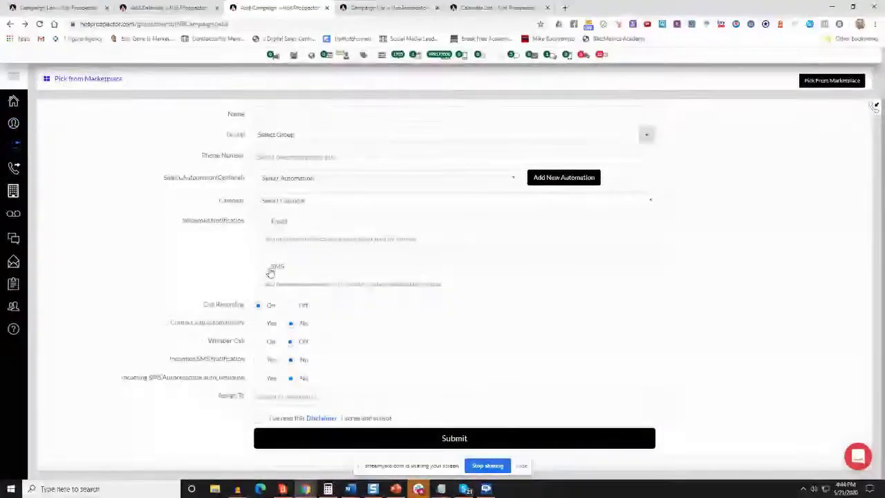
scroll(423, 416, up, 2)
click(272, 170)
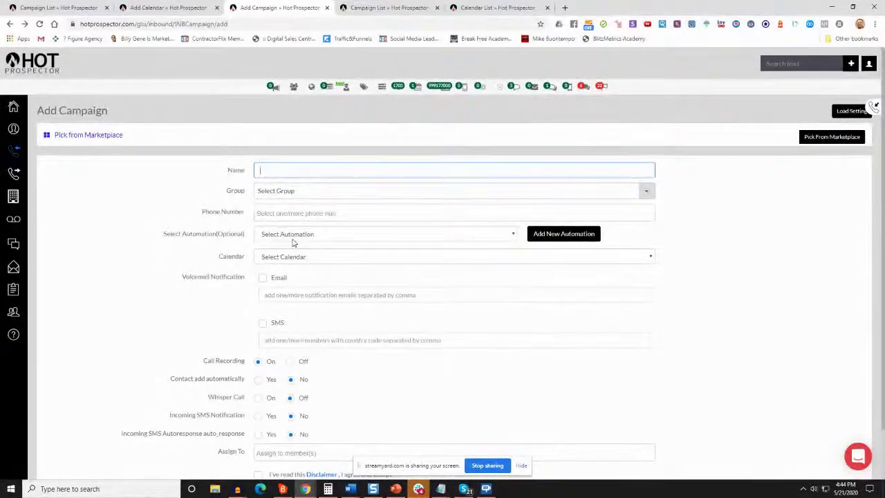
click(282, 192)
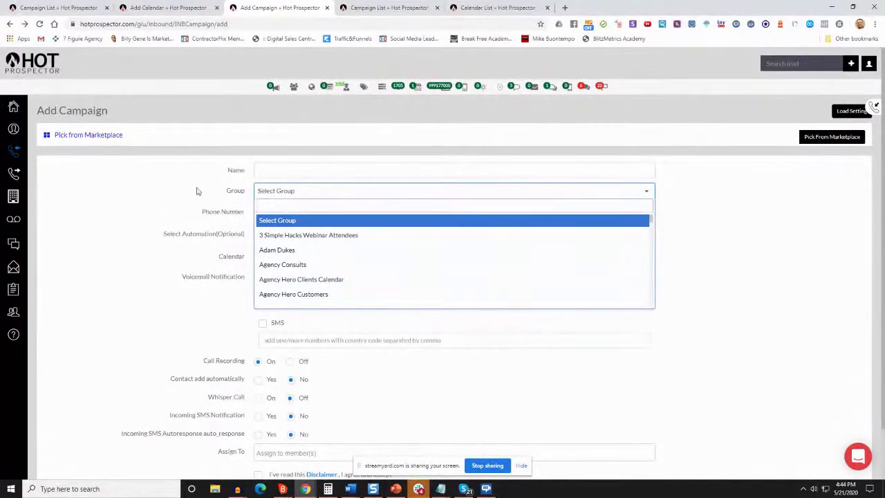
click(174, 242)
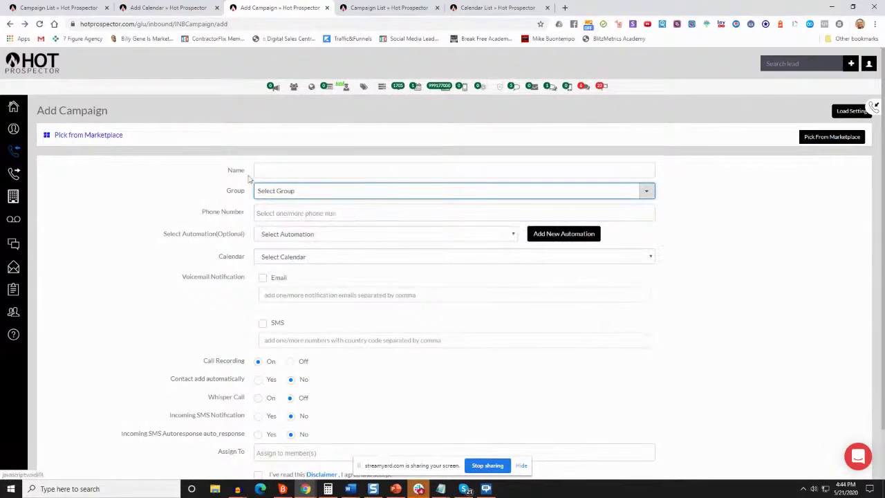
click(363, 199)
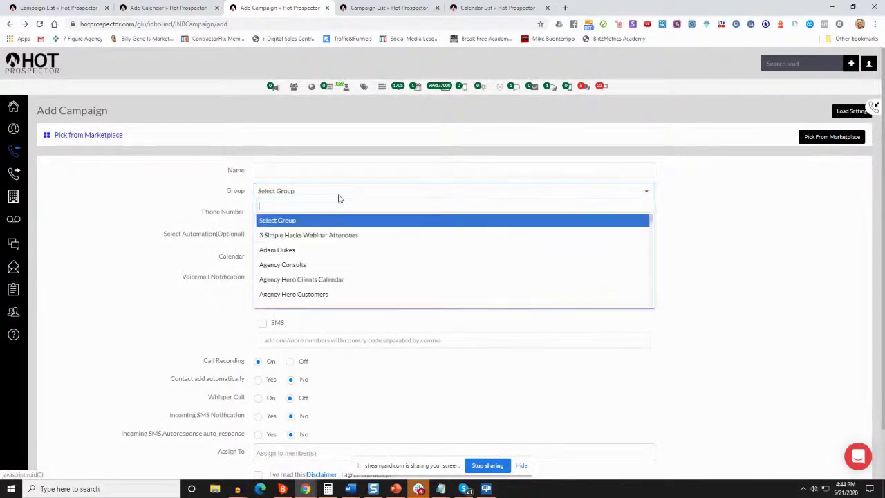
click(135, 193)
drag(175, 379, 258, 383)
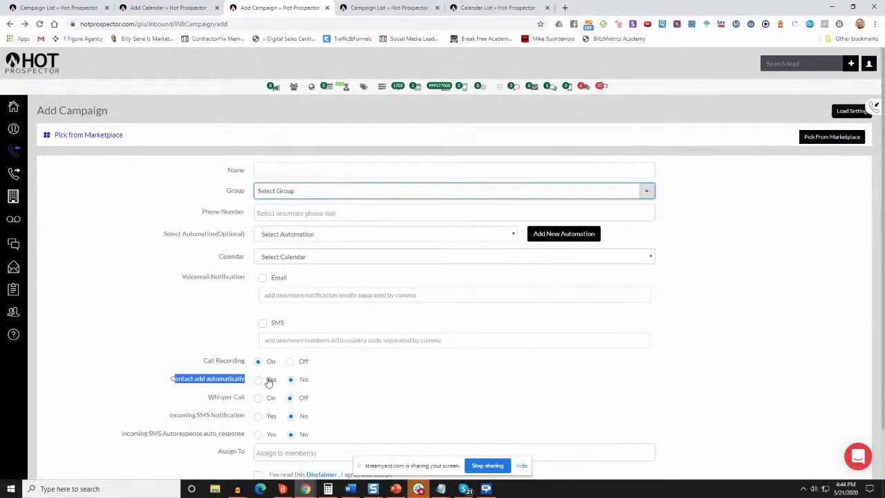
click(407, 391)
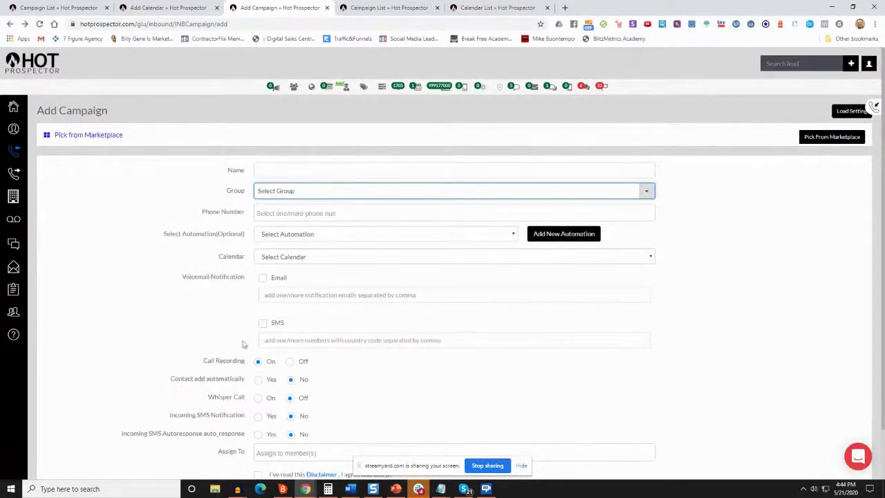
Name the campaign after the owner, pick the owner's group, and assign a phone number
click(268, 170)
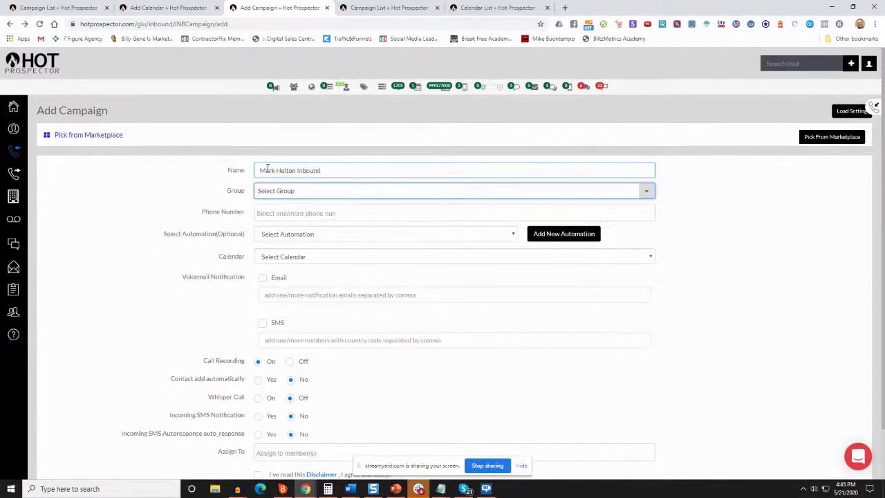
key(Tab)
text(mark)
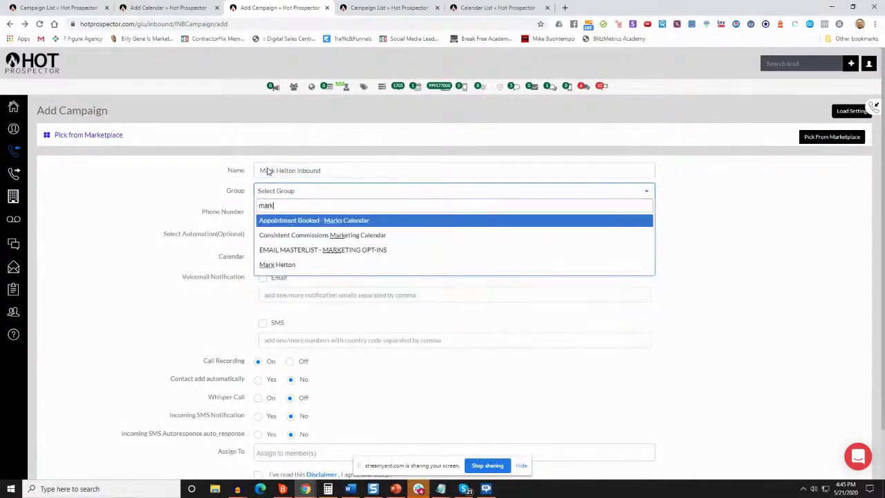
key(Down)
key(Down)
key(Down)
key(Return)
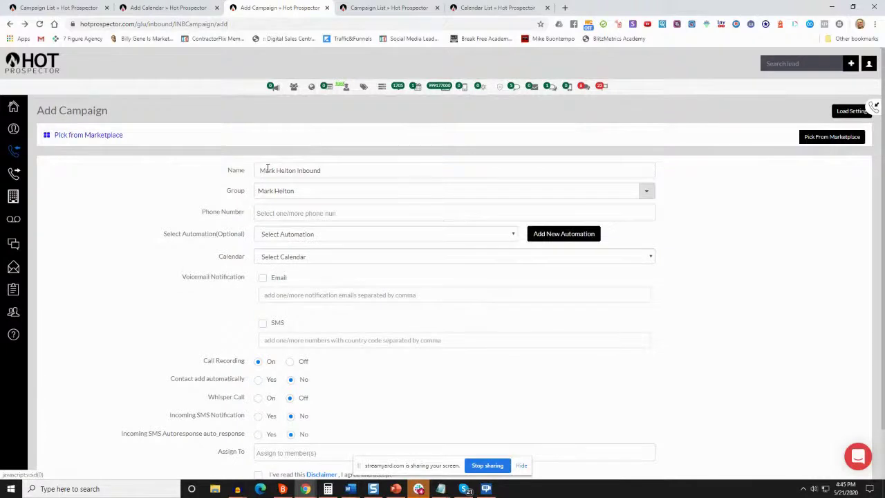
click(280, 217)
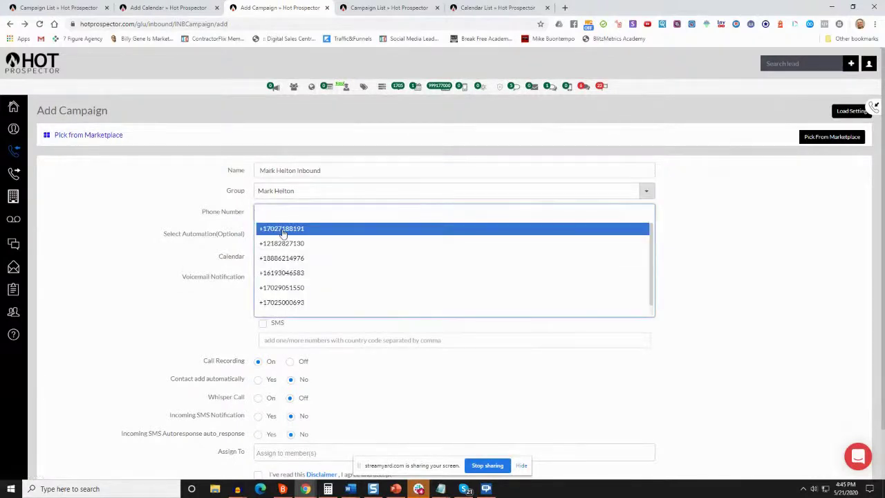
click(308, 287)
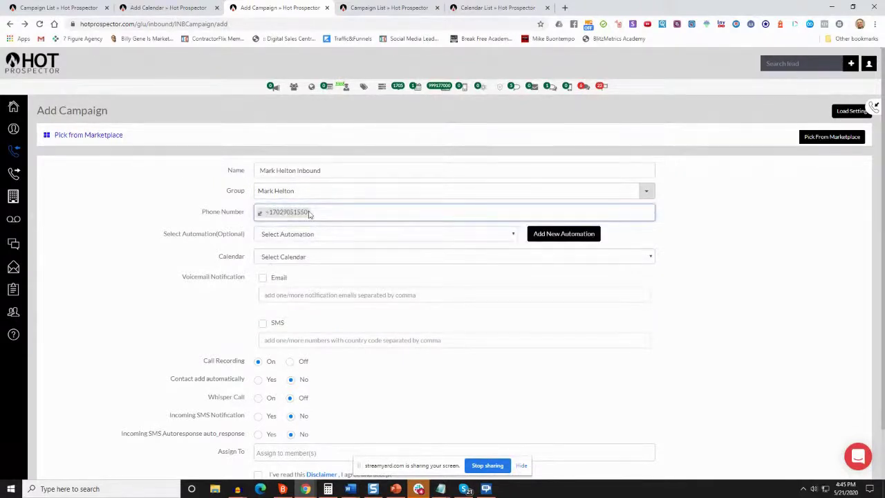
scroll(247, 269, down, 1)
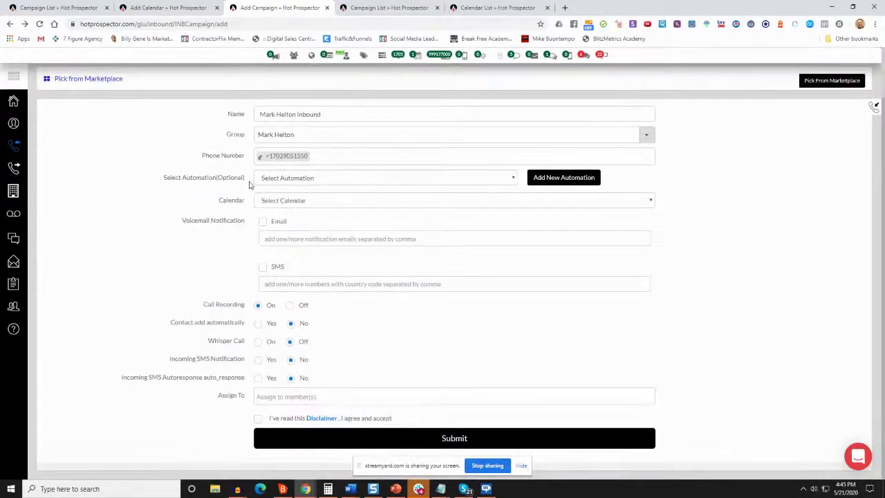
Choose the owner's personal calendar in the Calendar dropdown
click(262, 203)
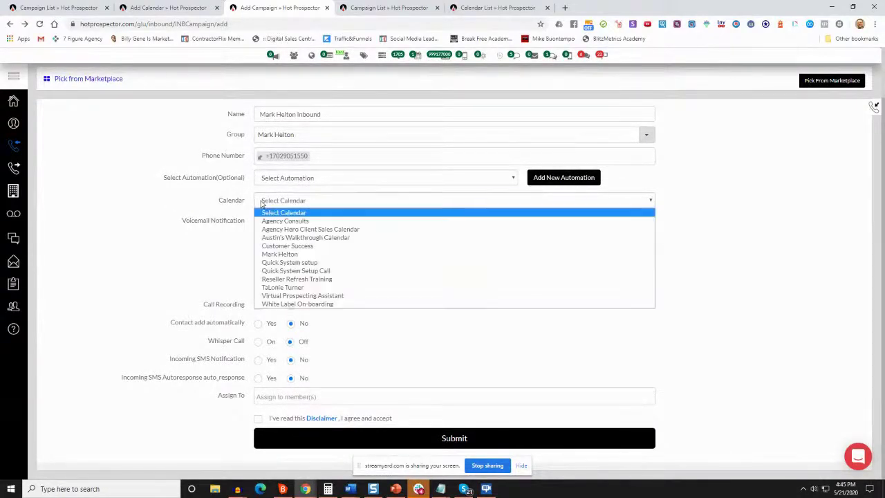
click(217, 209)
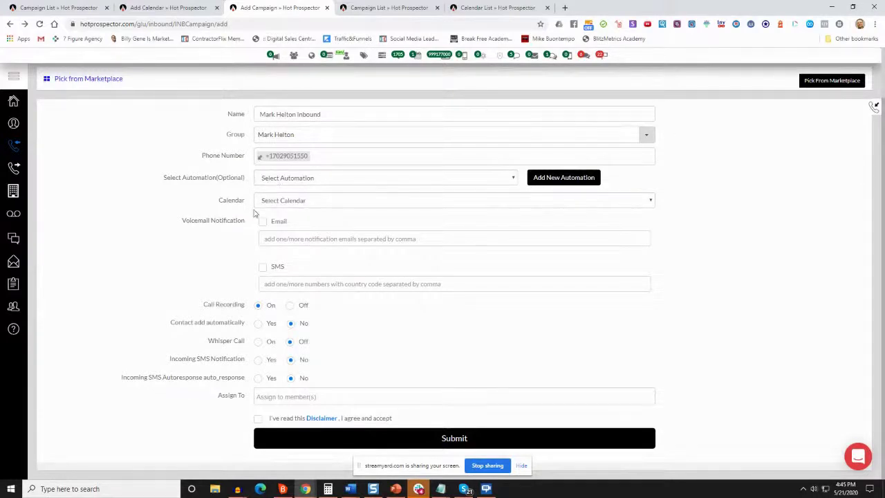
click(292, 208)
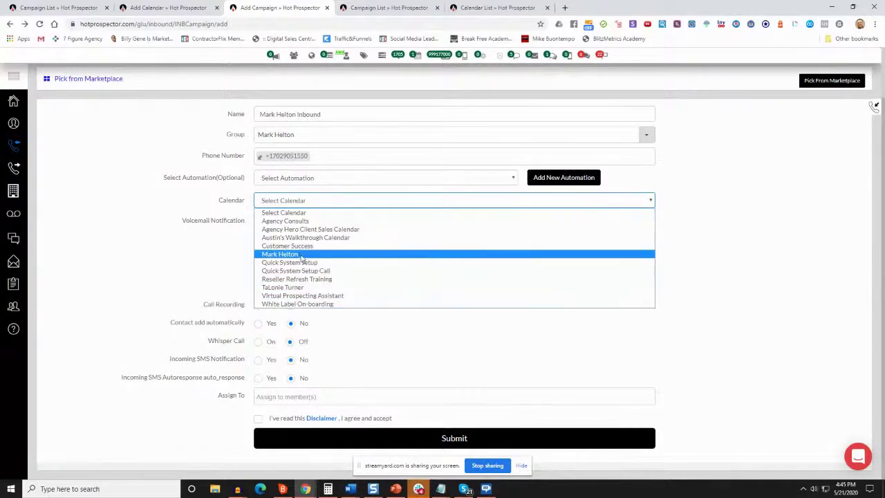
click(300, 254)
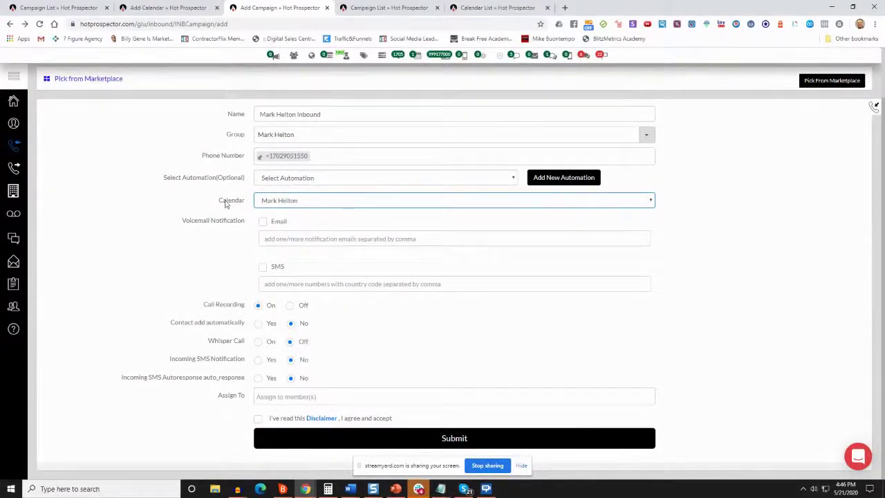
Keep Email voicemail notification unchecked and send SMS voicemail alerts to the notification phone number
click(167, 240)
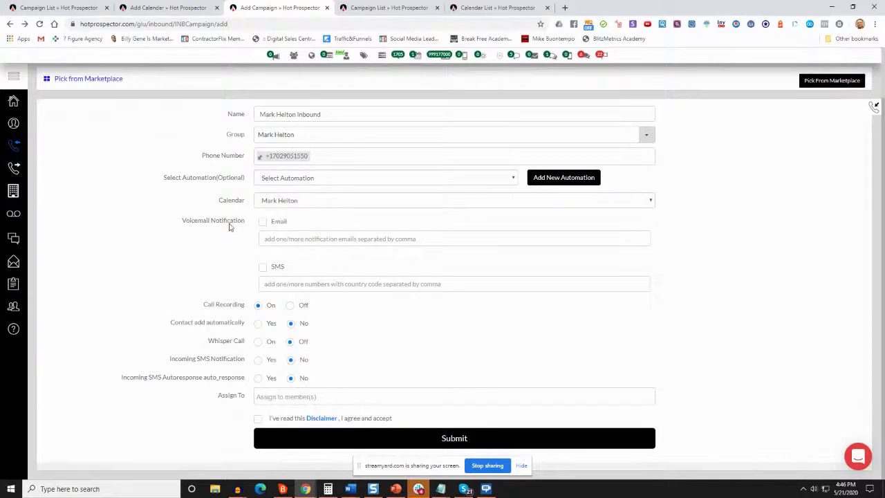
click(263, 221)
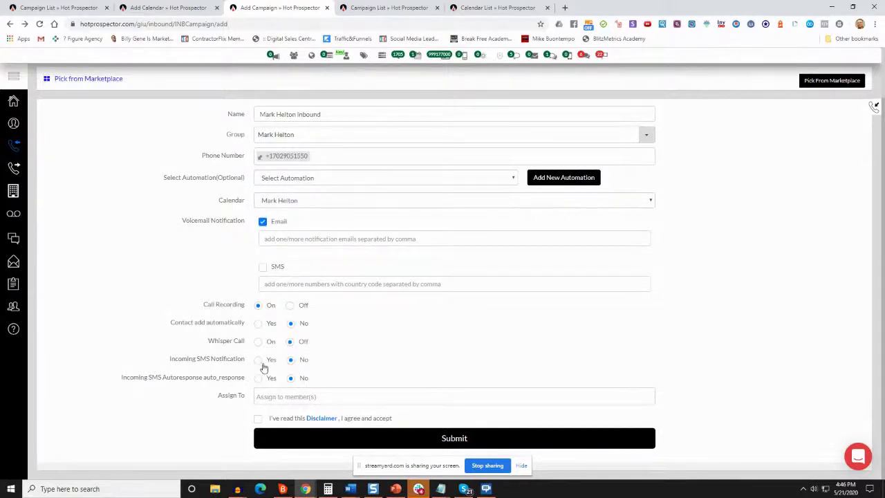
click(267, 239)
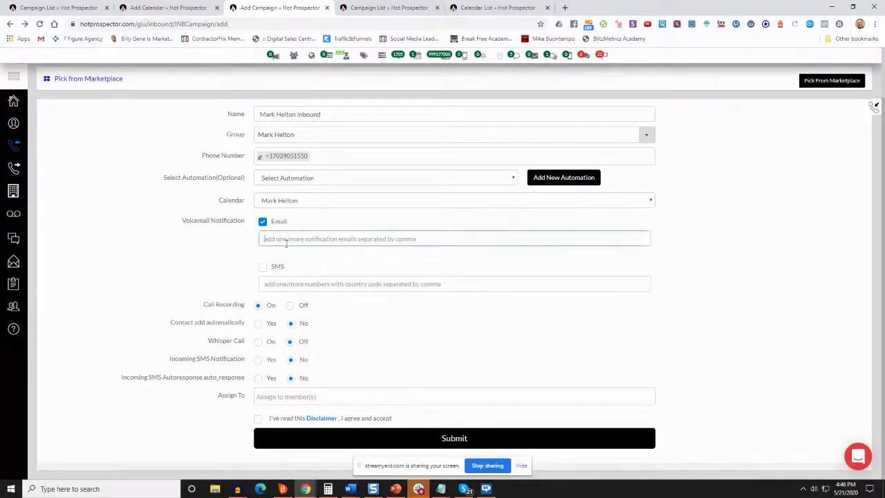
click(262, 222)
click(262, 267)
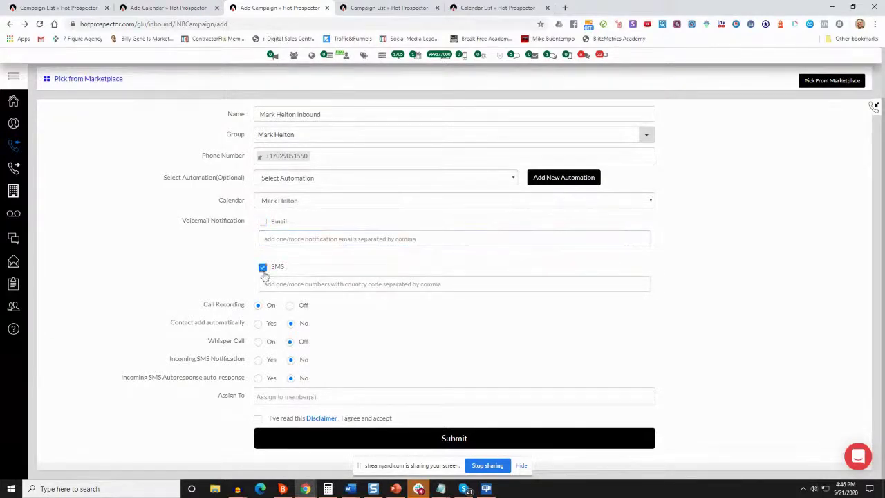
click(286, 284)
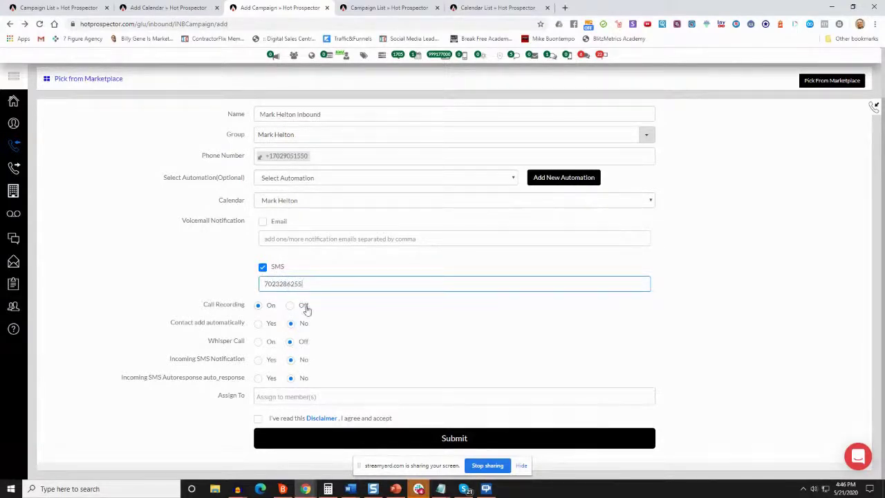
click(183, 267)
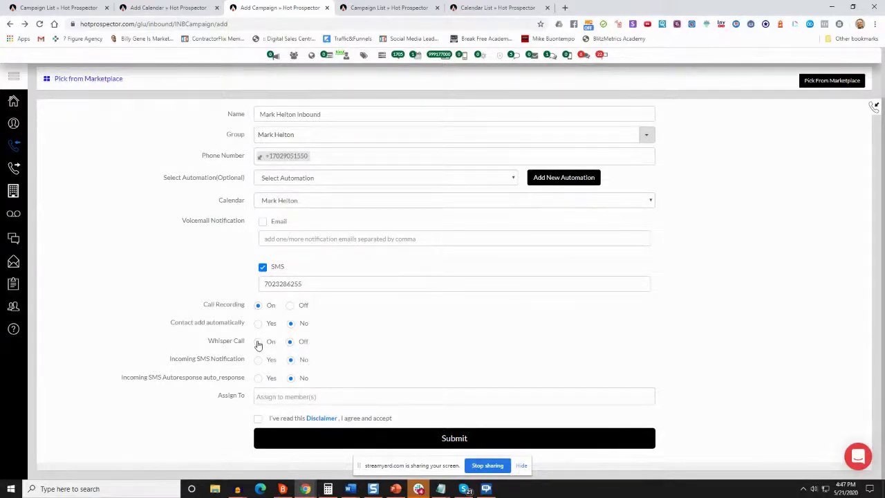
click(258, 342)
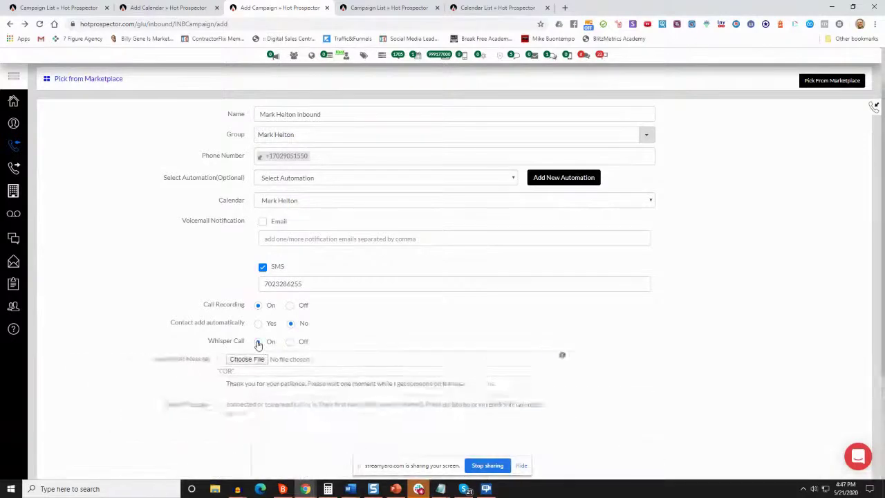
scroll(316, 363, down, 2)
drag(262, 291, 505, 297)
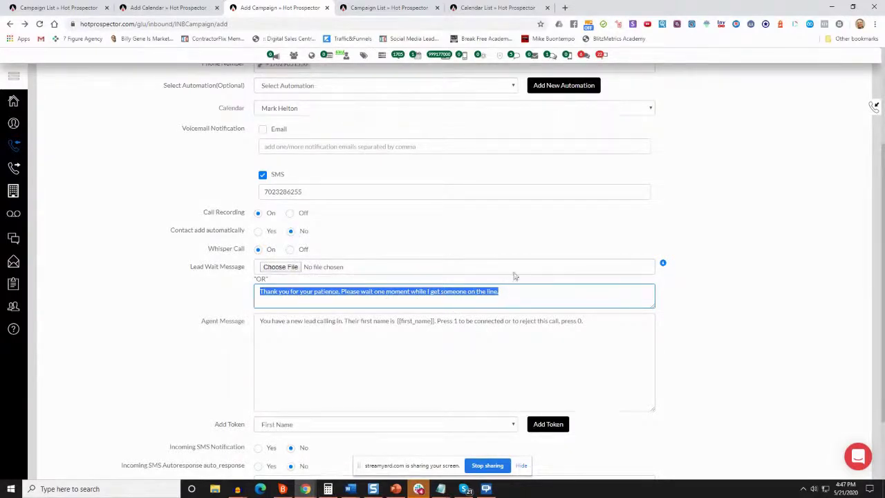
drag(209, 322, 197, 330)
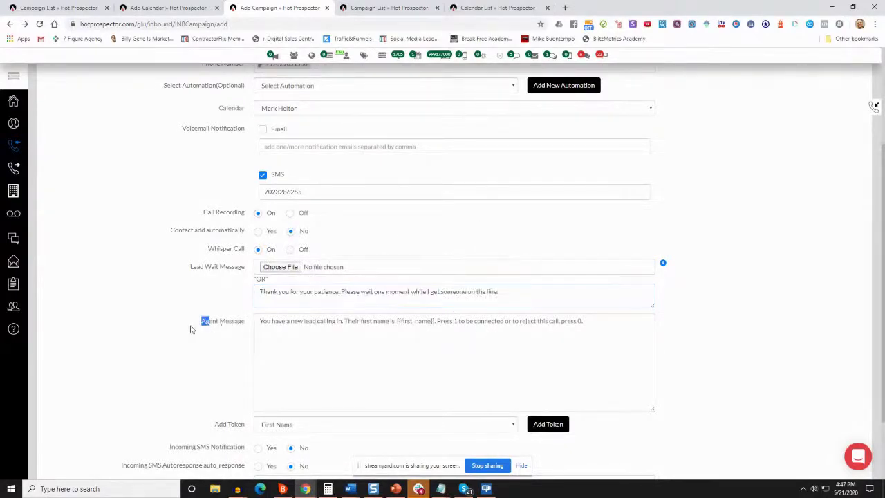
drag(260, 322, 435, 323)
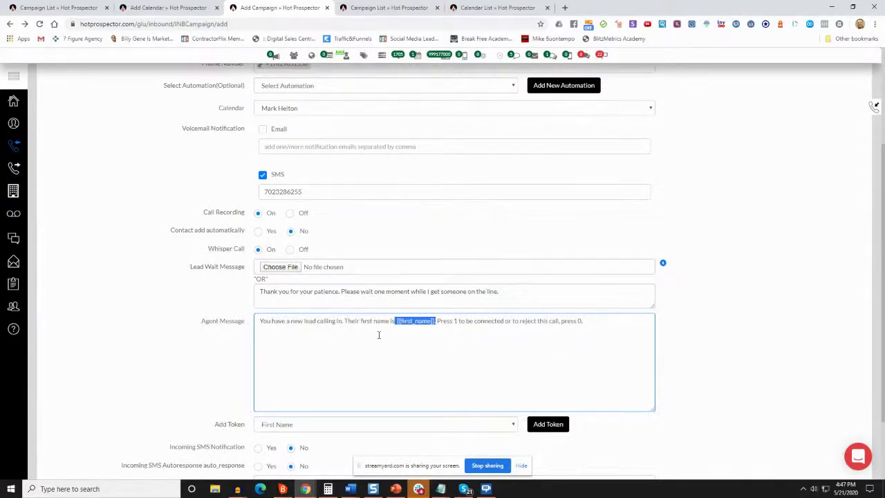
click(437, 330)
scroll(581, 334, down, 1)
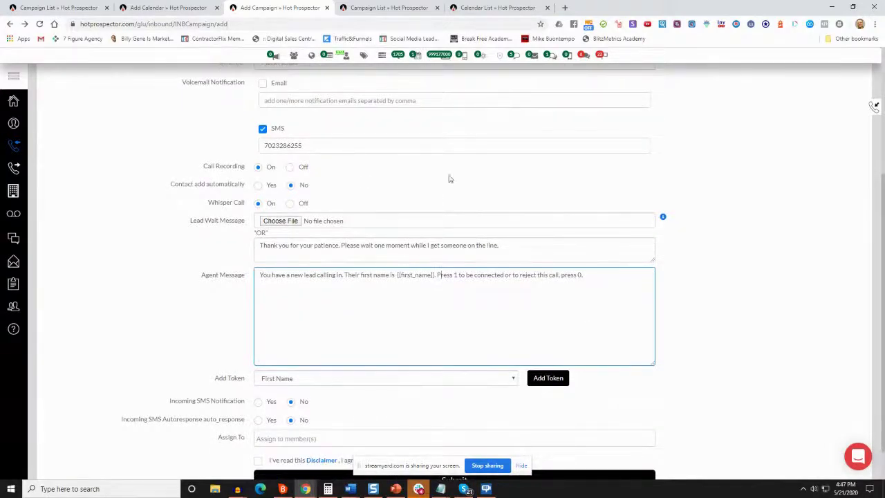
click(290, 208)
click(291, 206)
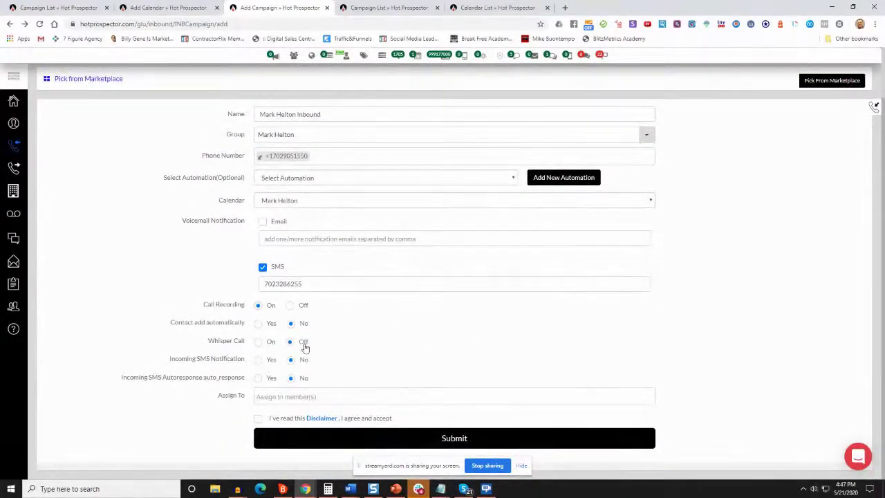
Set Incoming SMS Notification to Yes with the notification phone number entered
click(259, 360)
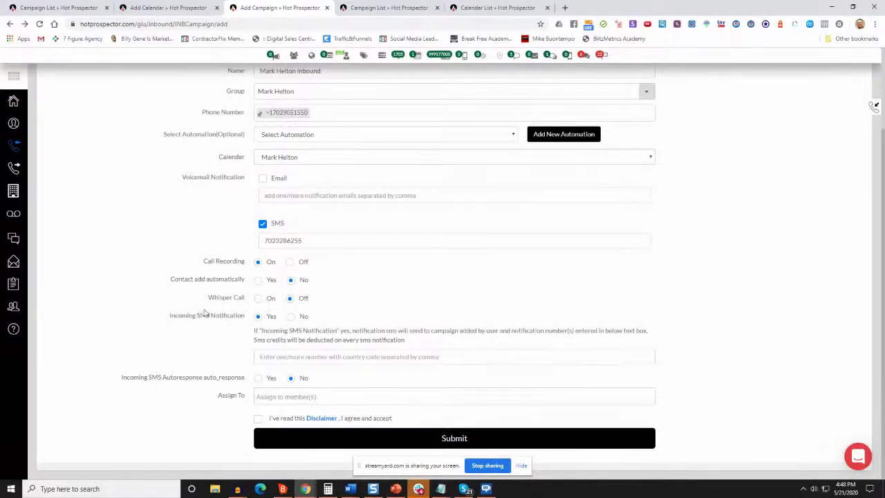
click(282, 356)
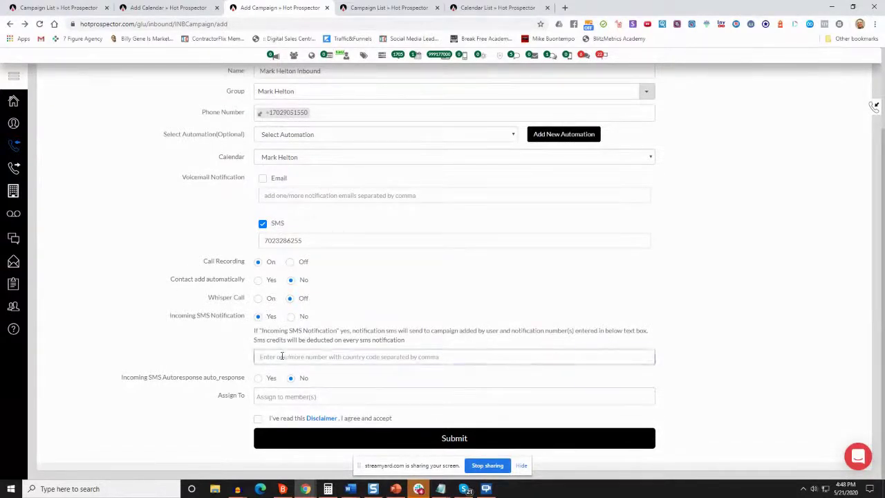
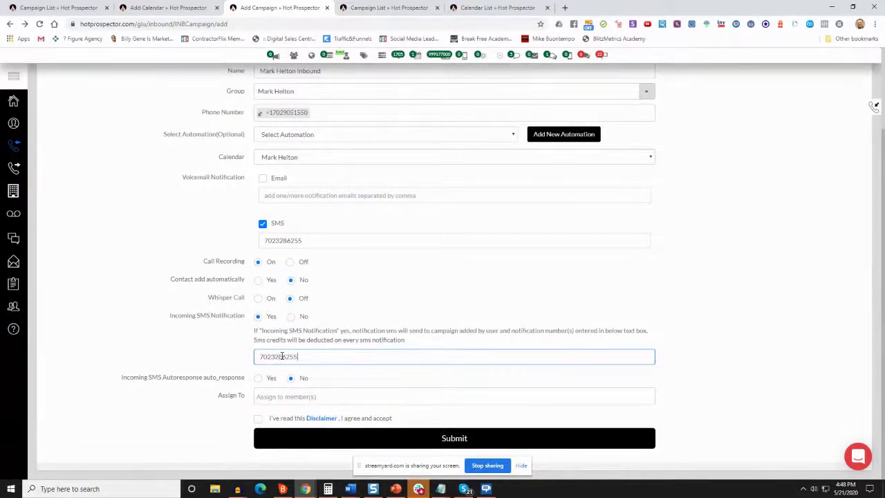
drag(250, 330, 348, 338)
click(369, 336)
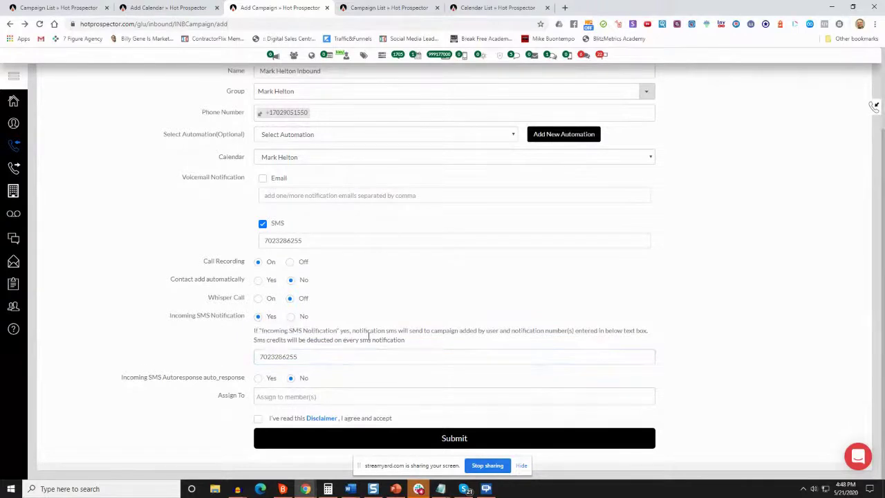
scroll(369, 331, up, 3)
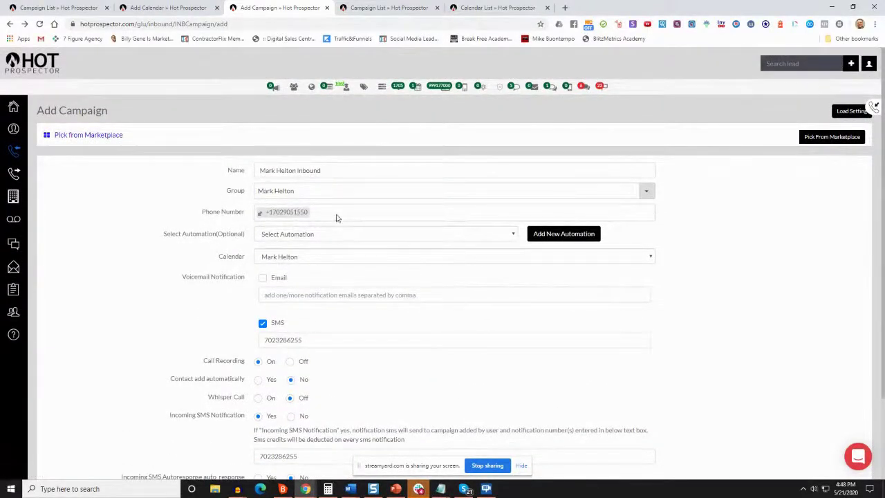
scroll(307, 231, down, 3)
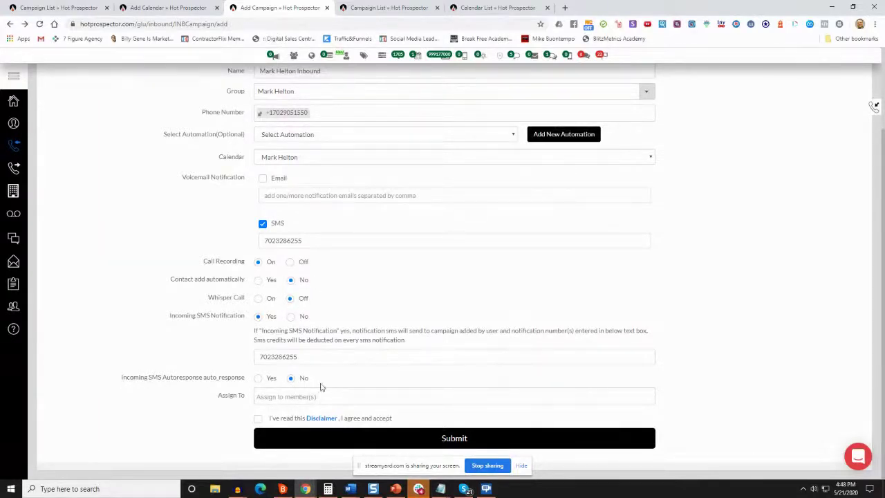
Try the SMS auto-response with a 23:00-hour no-response wait time
click(259, 378)
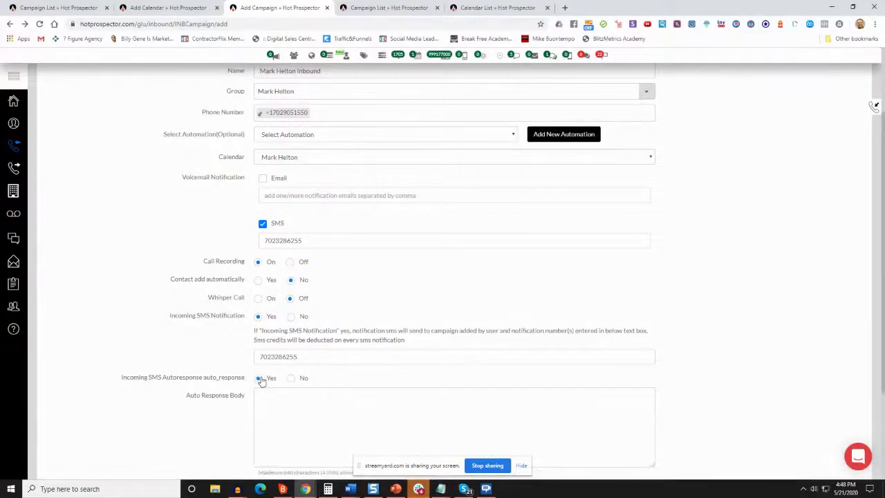
scroll(277, 346, down, 2)
click(275, 265)
click(291, 245)
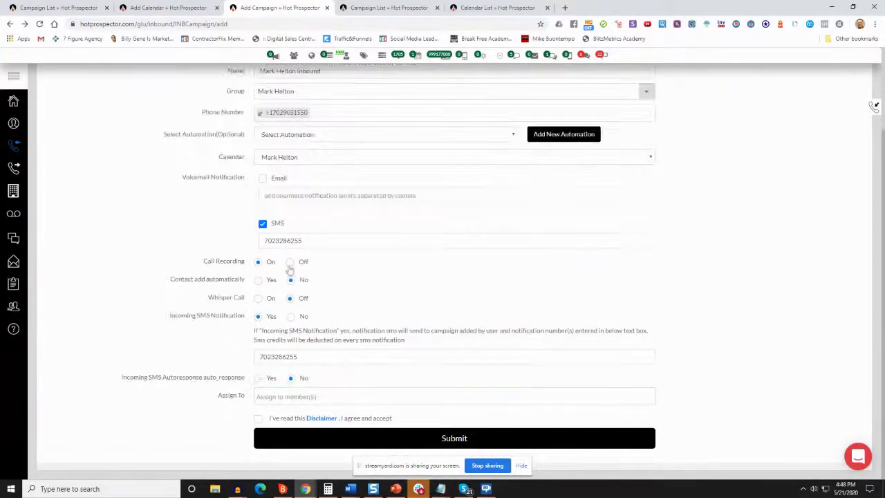
click(258, 378)
click(307, 281)
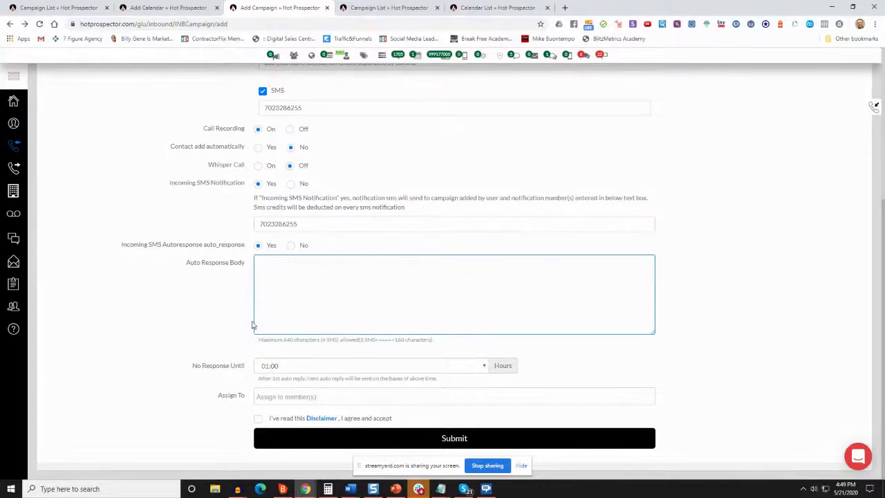
click(292, 368)
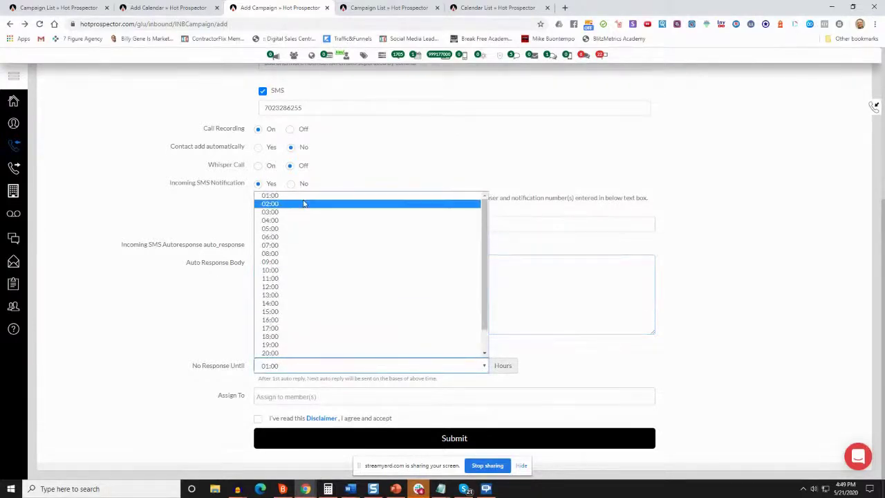
click(304, 196)
click(283, 367)
scroll(292, 342, down, 1)
scroll(291, 342, down, 1)
click(290, 353)
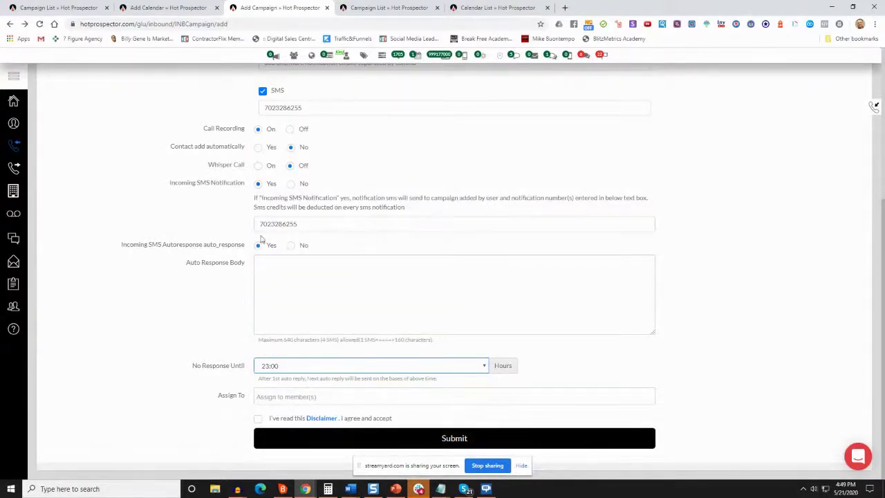
click(366, 292)
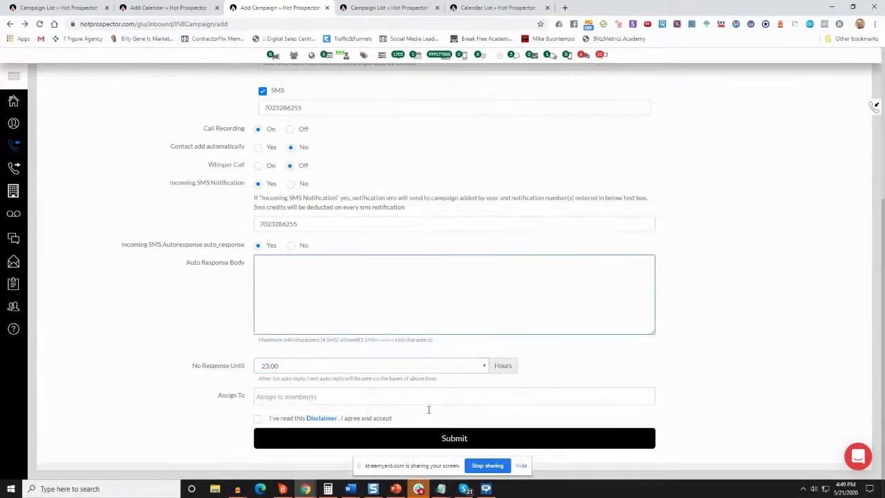
Close the wait-time list and set Incoming SMS Autoresponse back to No
click(291, 366)
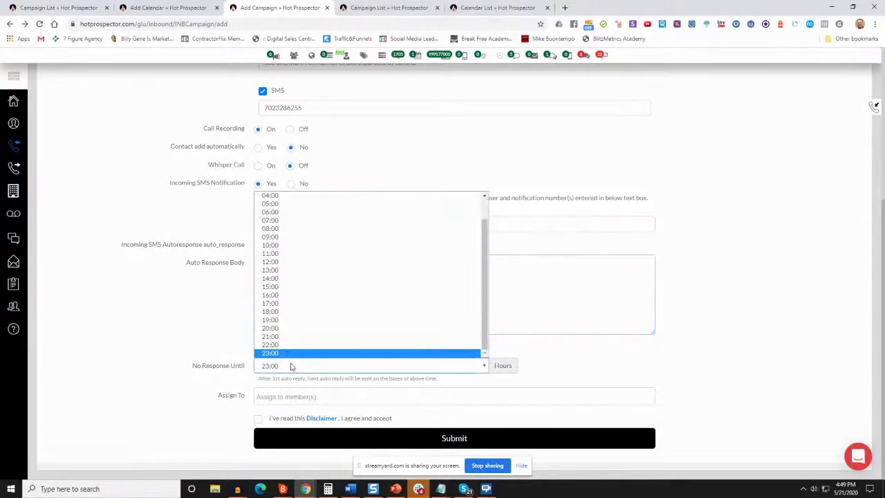
click(172, 322)
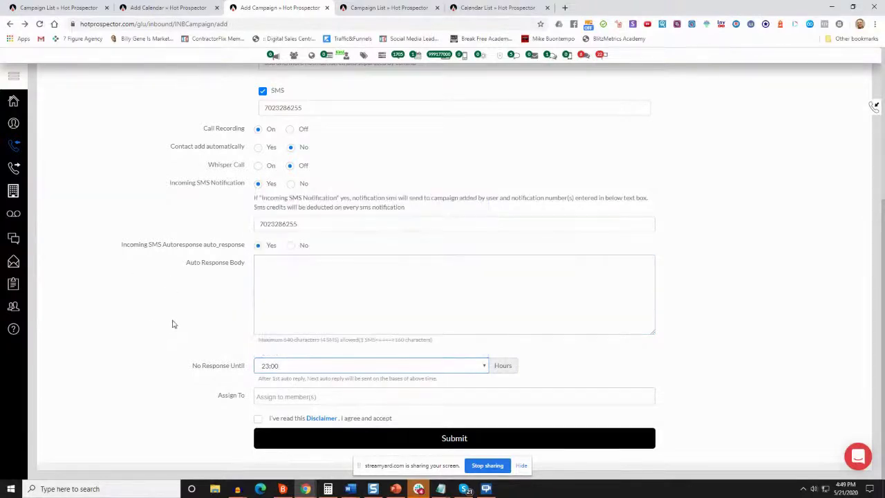
click(338, 361)
click(146, 298)
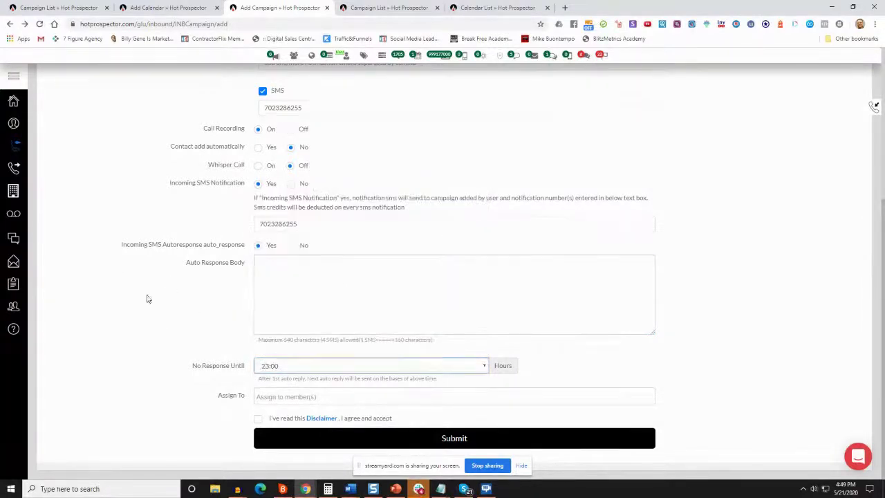
click(291, 246)
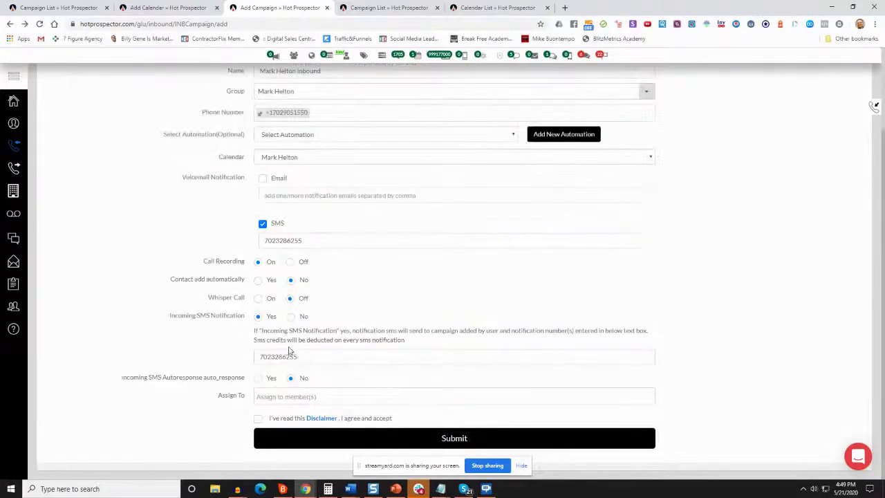
scroll(325, 290, up, 2)
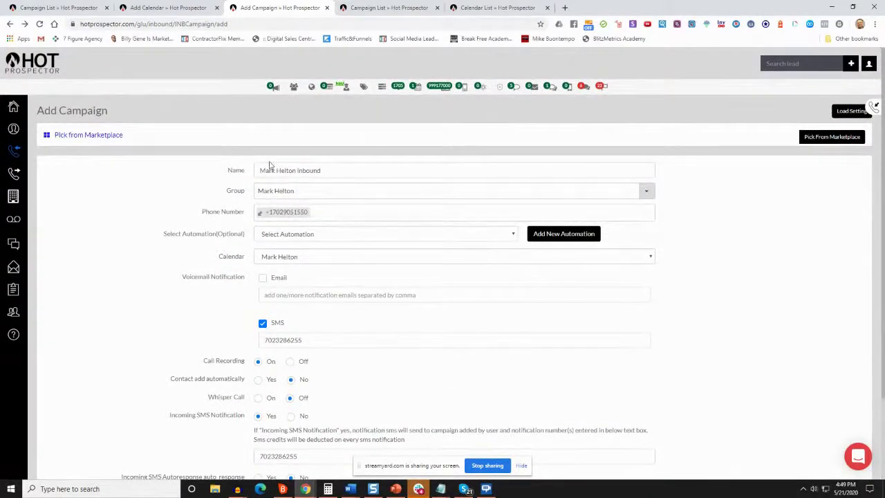
scroll(287, 353, down, 2)
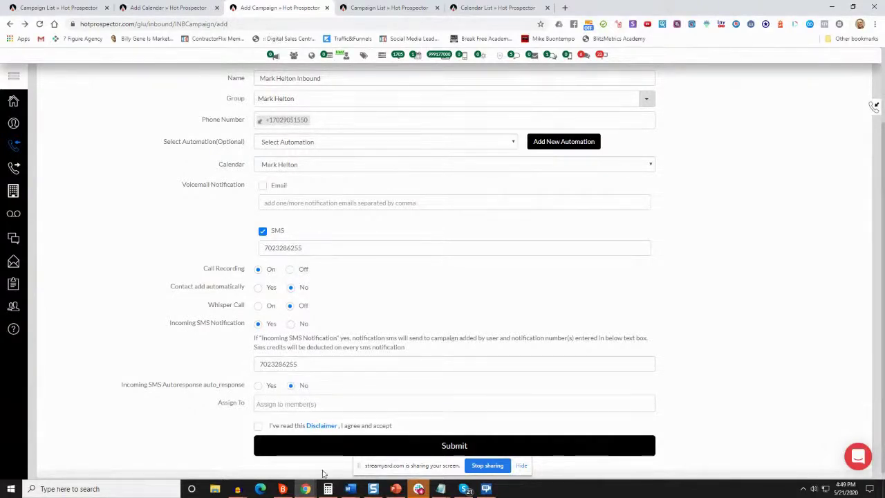
Accept the disclaimer, submit the campaign, and start a New Design call flow
click(258, 425)
click(438, 451)
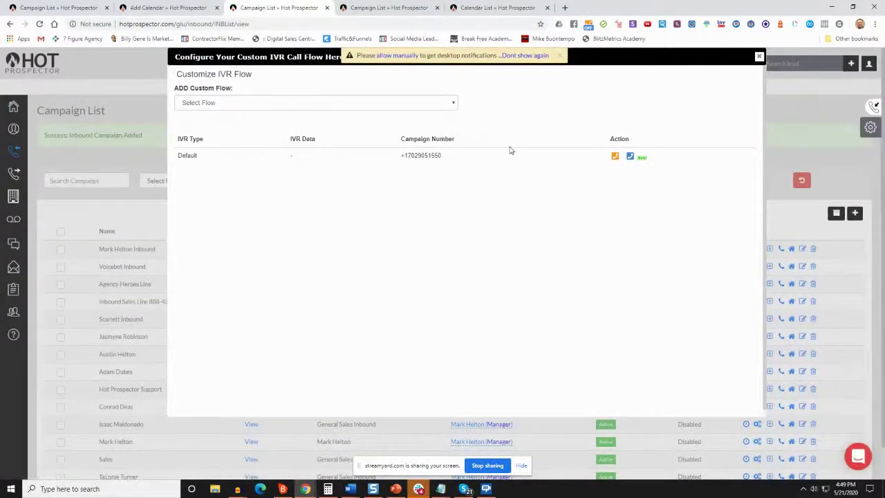
click(630, 158)
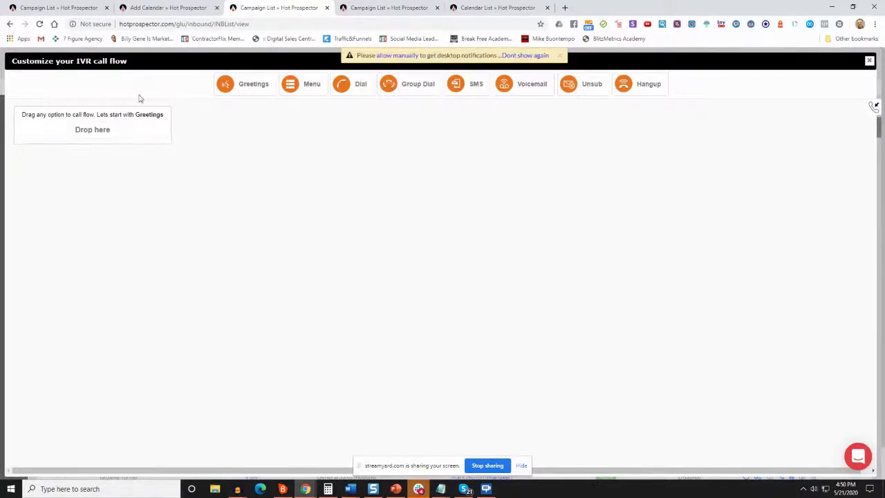
Bring the Notepad window with the IVR script forward
drag(24, 113, 114, 114)
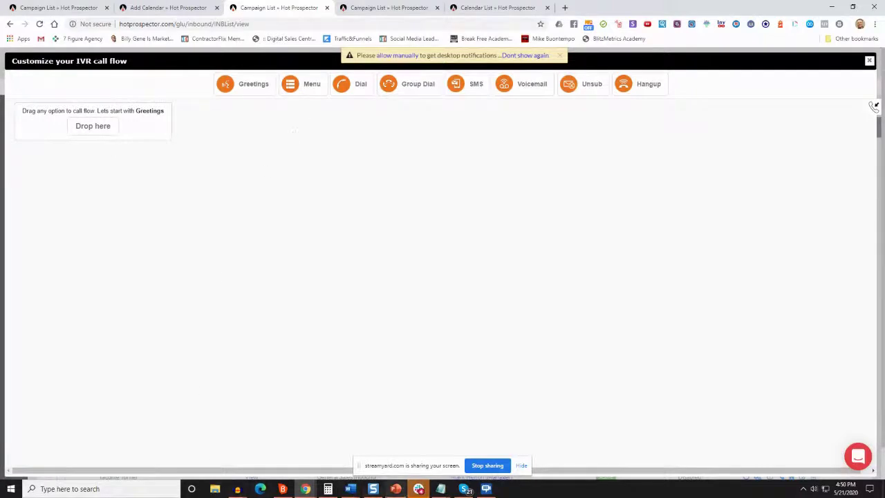
mouse_move(440, 489)
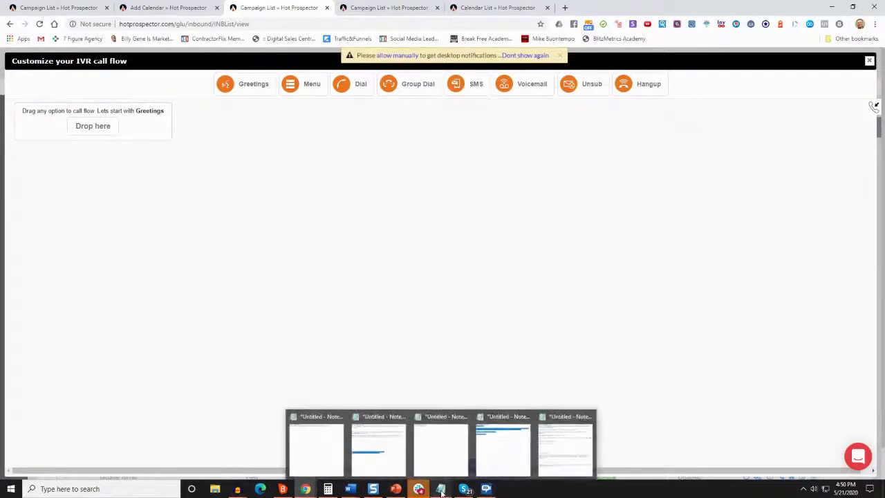
click(545, 450)
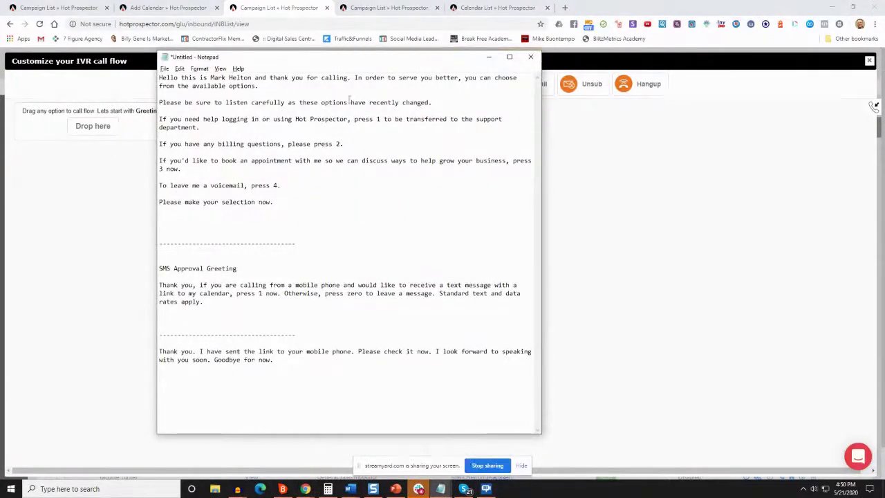
Review the script's greeting, support, and voicemail option lines, then minimize Notepad
drag(276, 203, 175, 103)
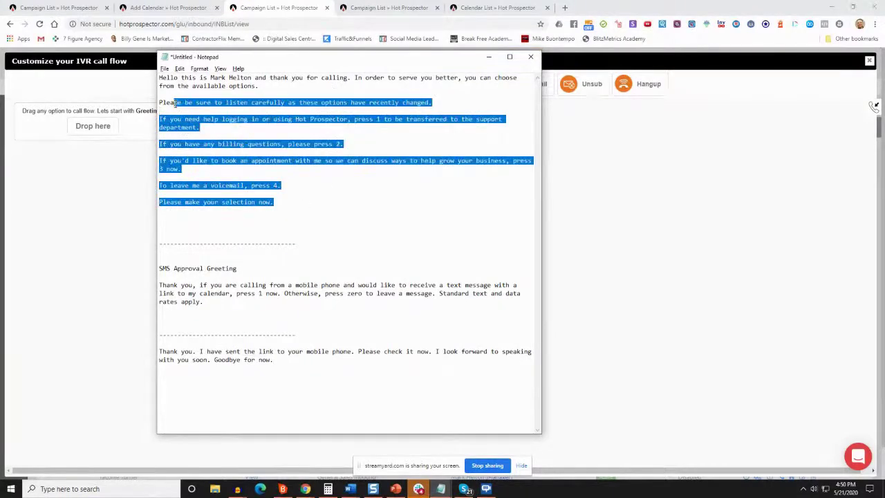
click(268, 202)
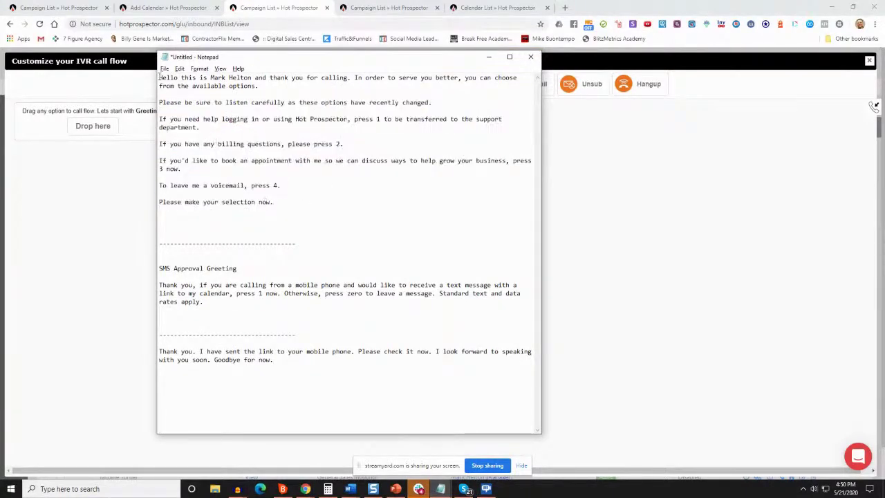
drag(159, 78, 472, 92)
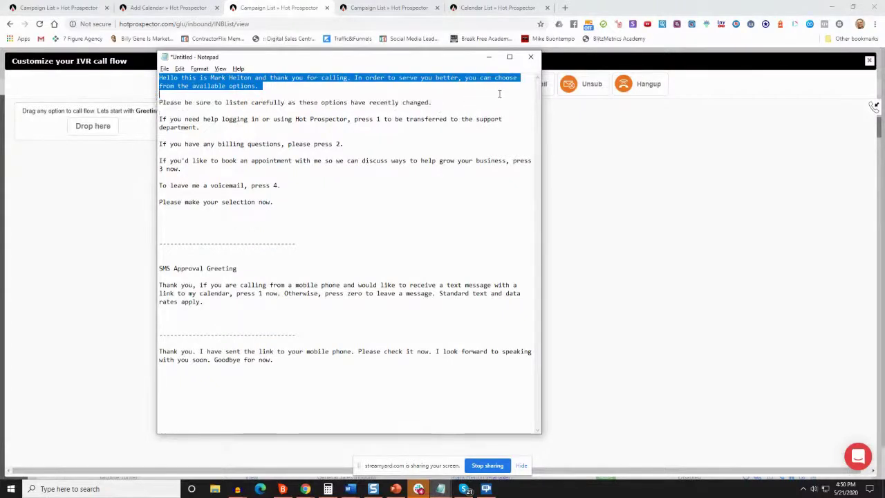
drag(303, 93, 435, 129)
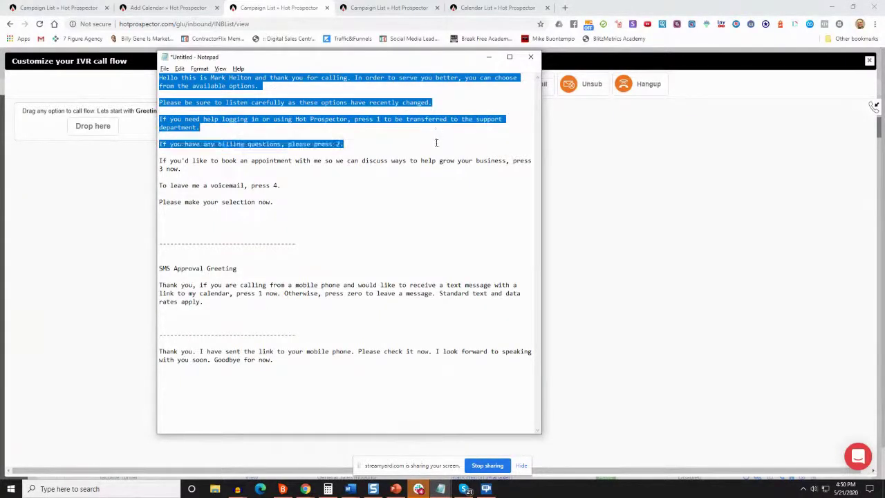
drag(436, 143, 266, 181)
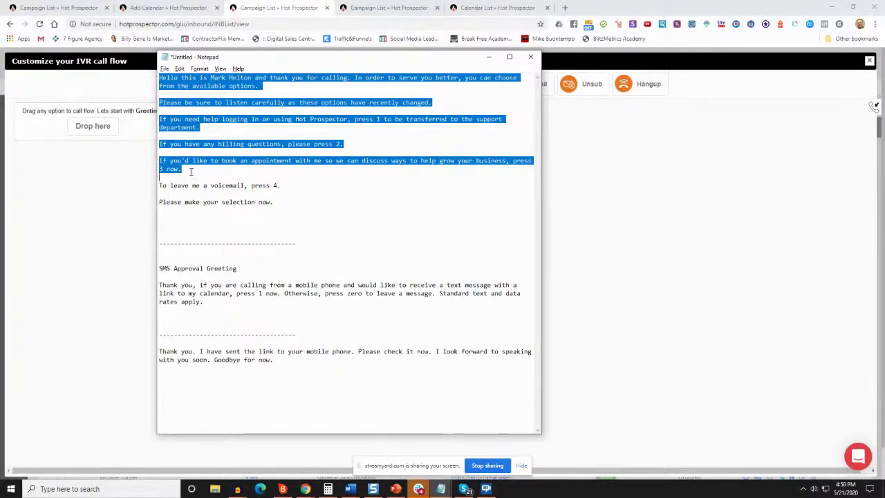
click(192, 171)
drag(161, 186, 151, 199)
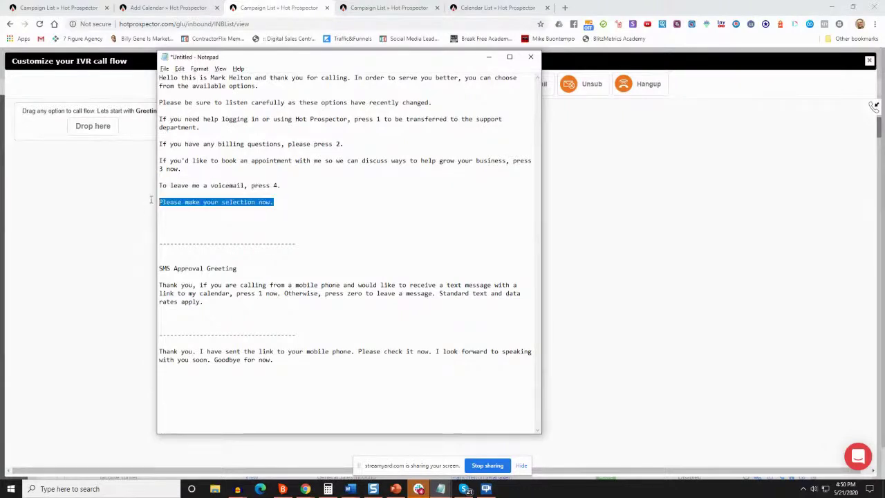
click(489, 56)
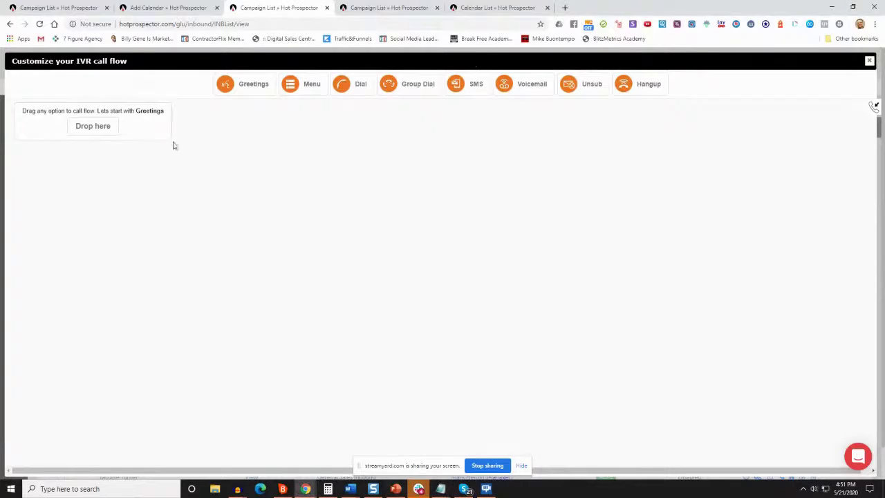
Add an IVR Menu and upload voice-file-1590105085.mp3 as its greeting audio
drag(304, 90, 90, 131)
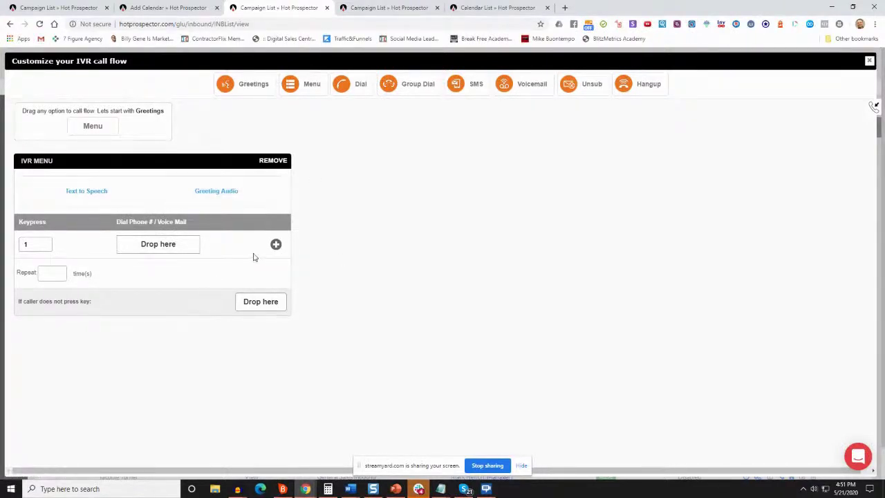
click(181, 193)
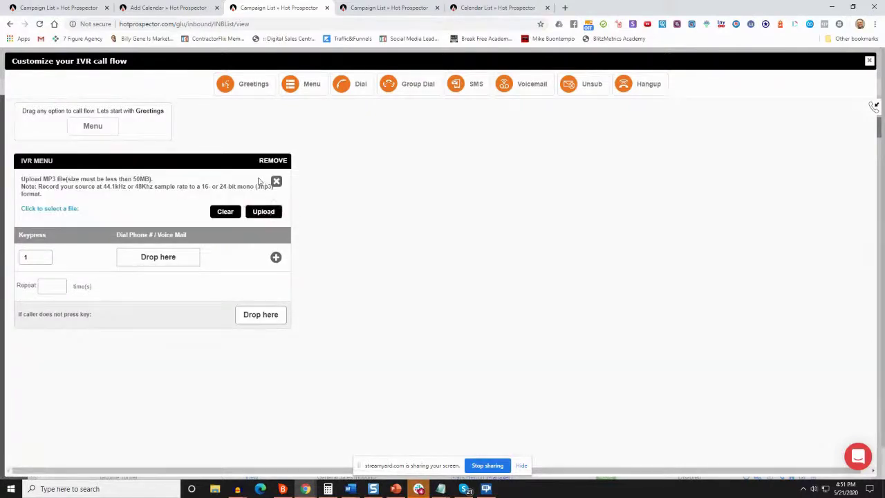
click(262, 212)
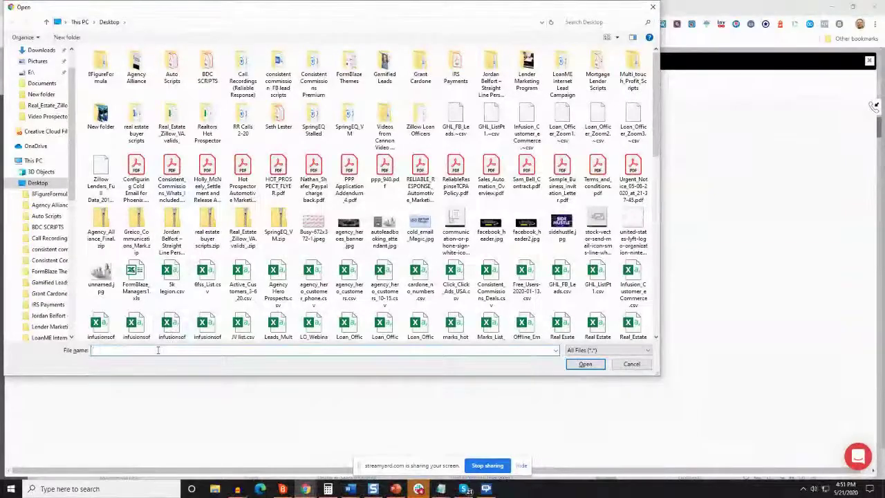
text(mar)
key(Down)
key(Down)
key(Down)
key(Return)
key(Return)
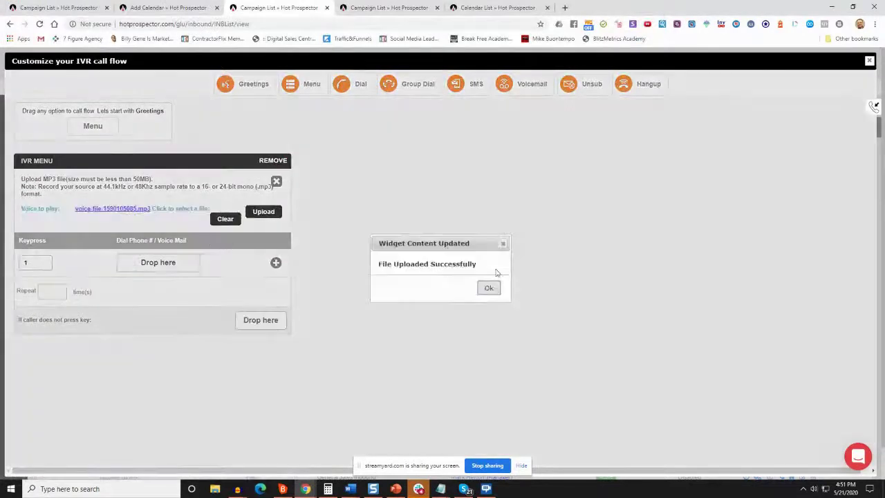
click(489, 287)
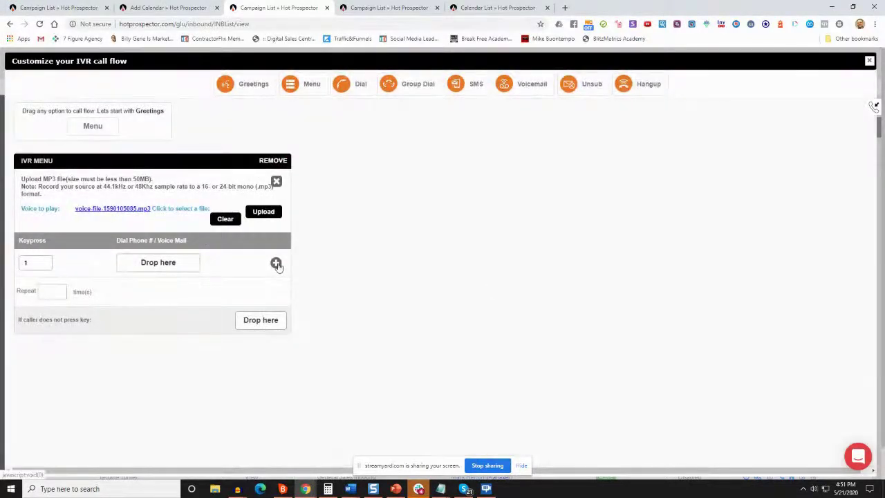
click(275, 264)
Add keypress options 3 and 4 to the IVR menu and recheck the Notepad script
click(276, 264)
click(275, 263)
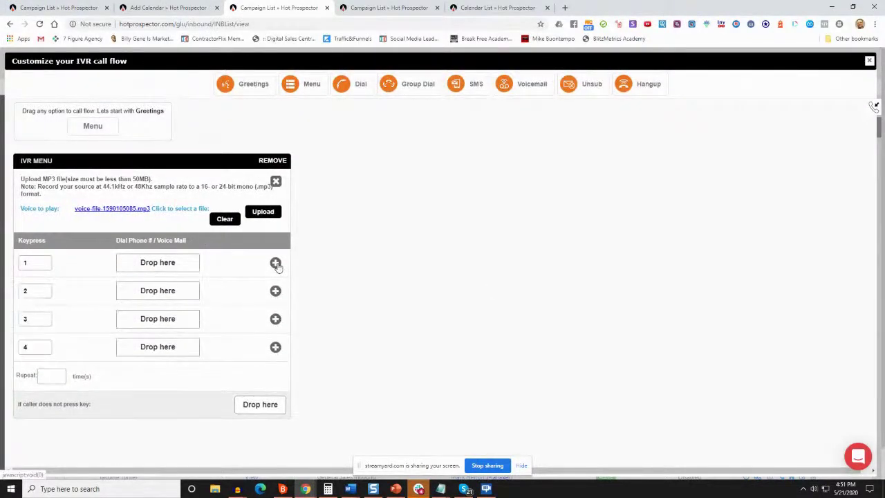
scroll(189, 271, down, 1)
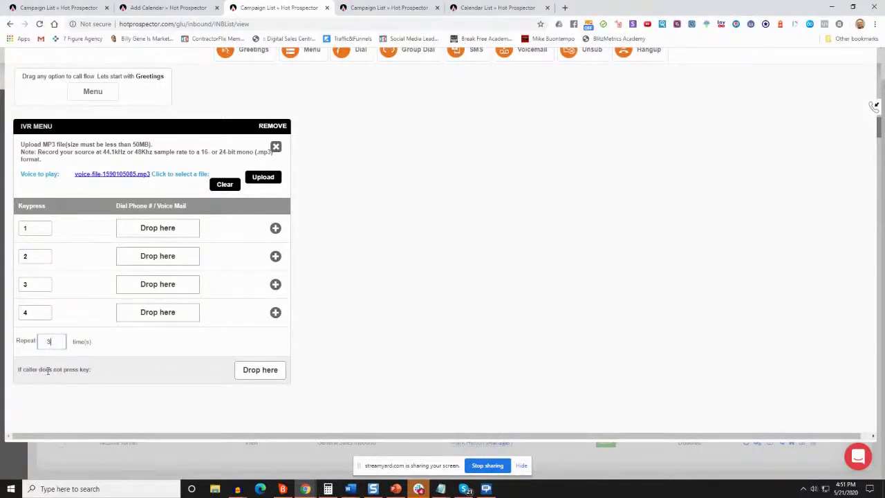
scroll(233, 259, up, 1)
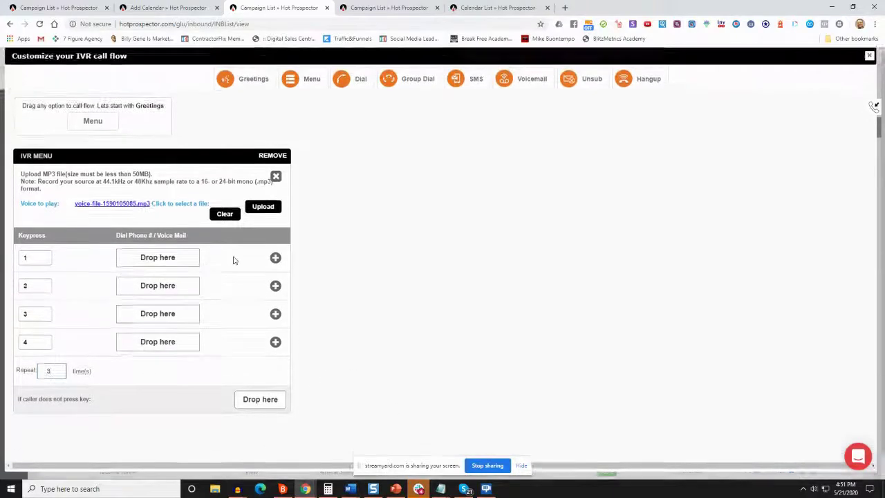
scroll(234, 260, down, 1)
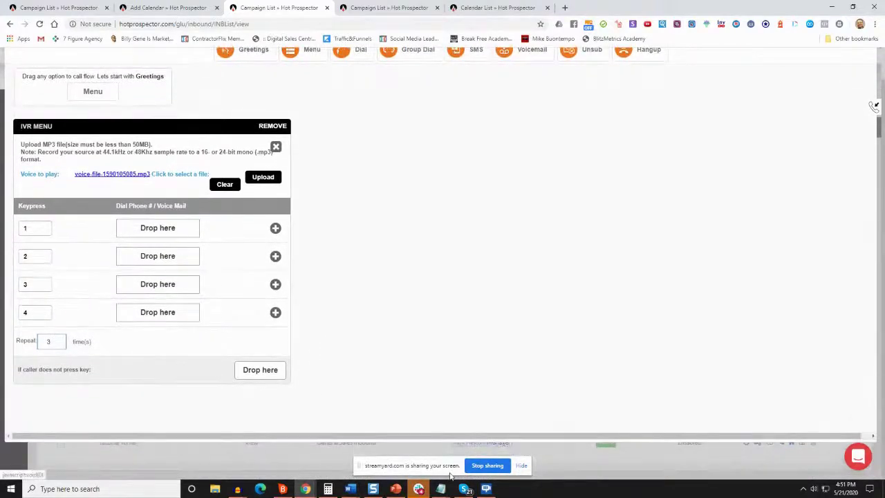
mouse_move(440, 488)
click(482, 454)
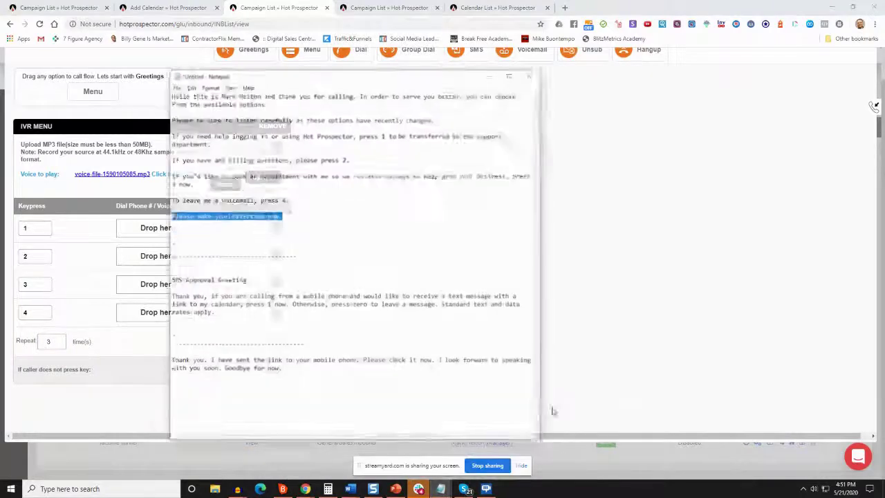
click(200, 128)
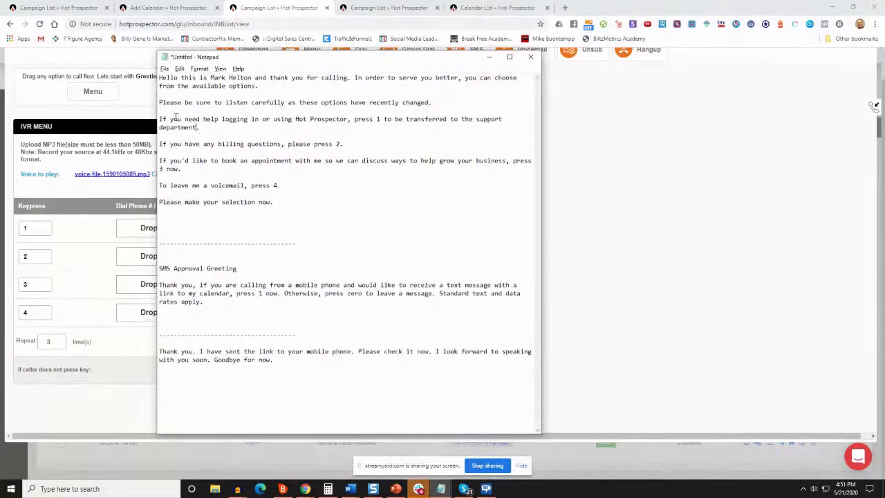
click(489, 57)
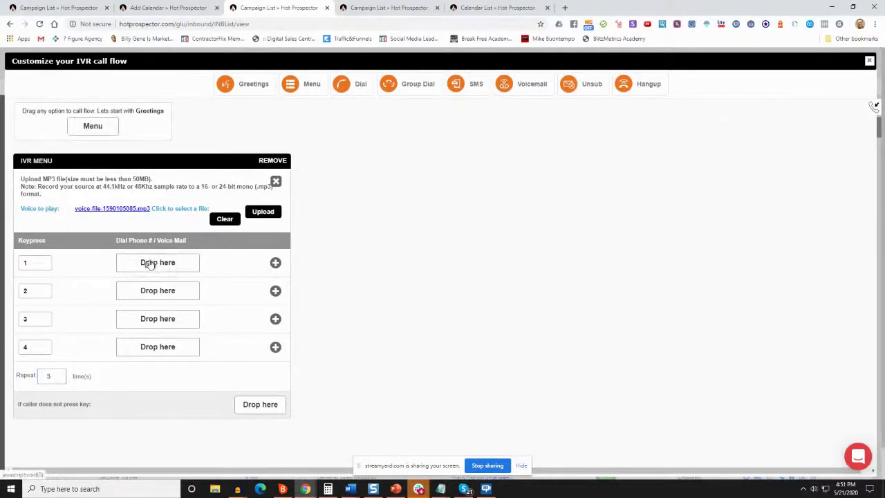
drag(150, 264, 152, 265)
Have keypress 1 dial the support phone number with a 15-second timeout, and save it
scroll(184, 279, down, 2)
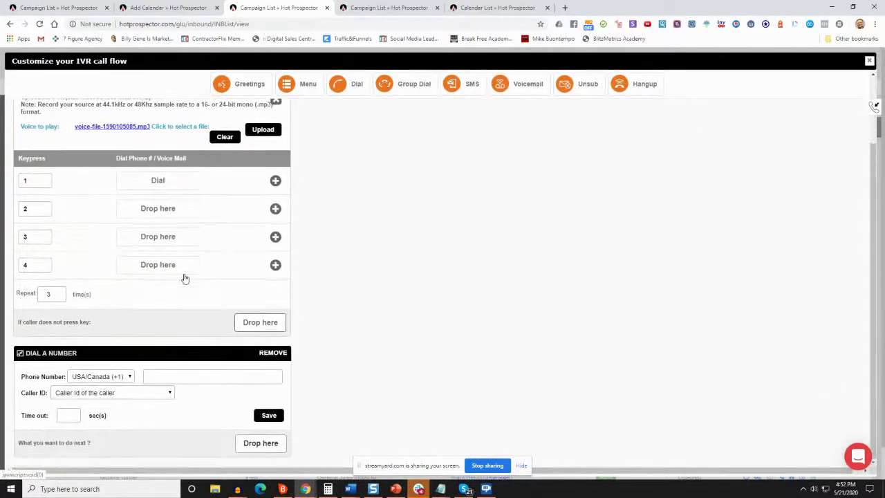
click(189, 377)
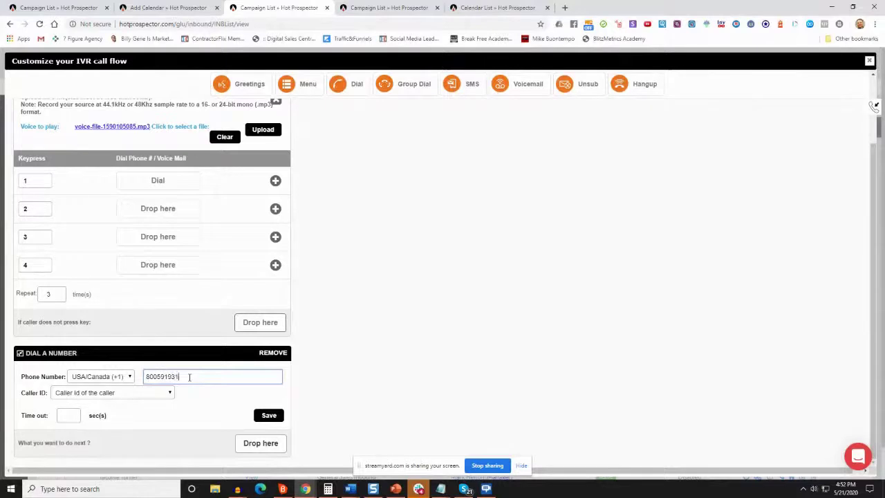
click(69, 415)
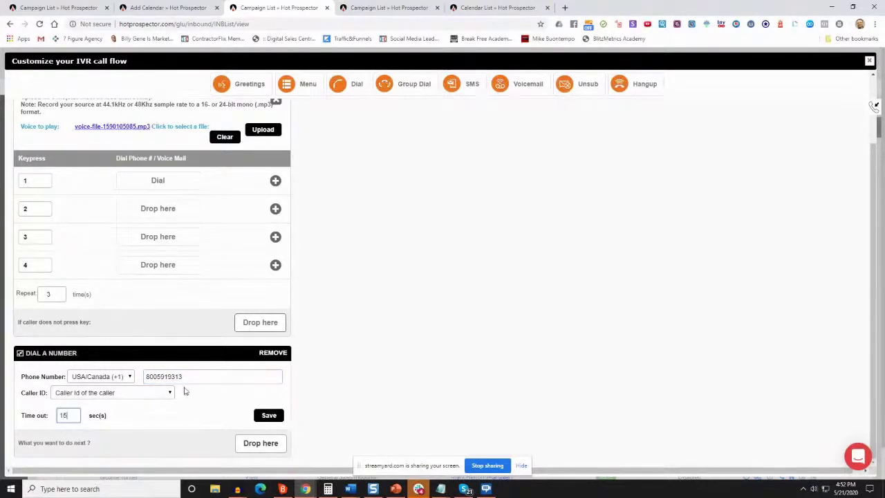
click(269, 418)
Add a Hangup after the keypress 1 dial
scroll(191, 389, down, 1)
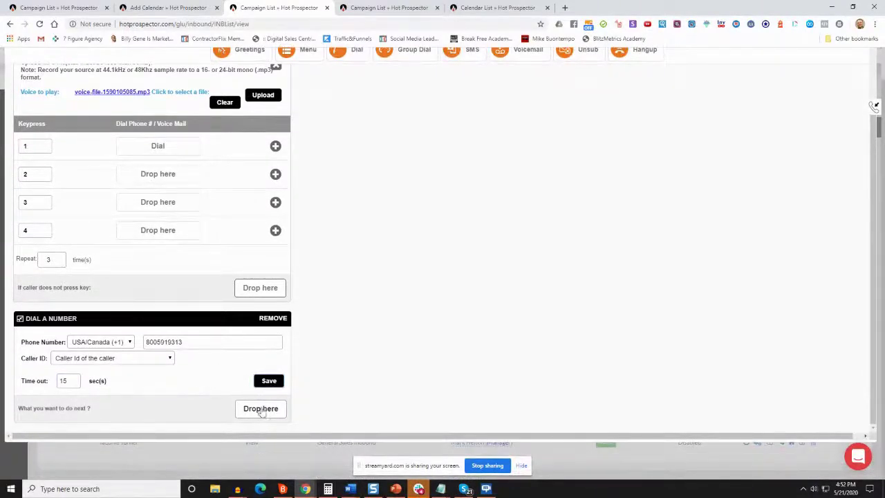
scroll(275, 396, up, 3)
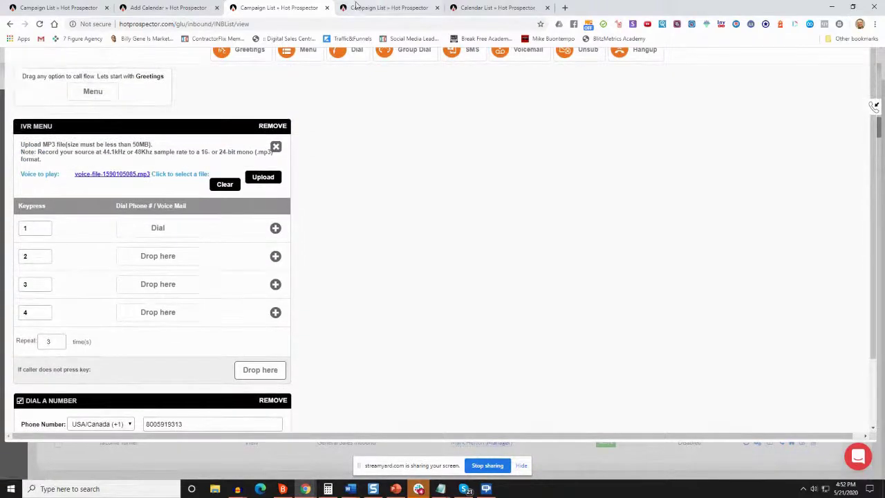
drag(622, 84, 256, 443)
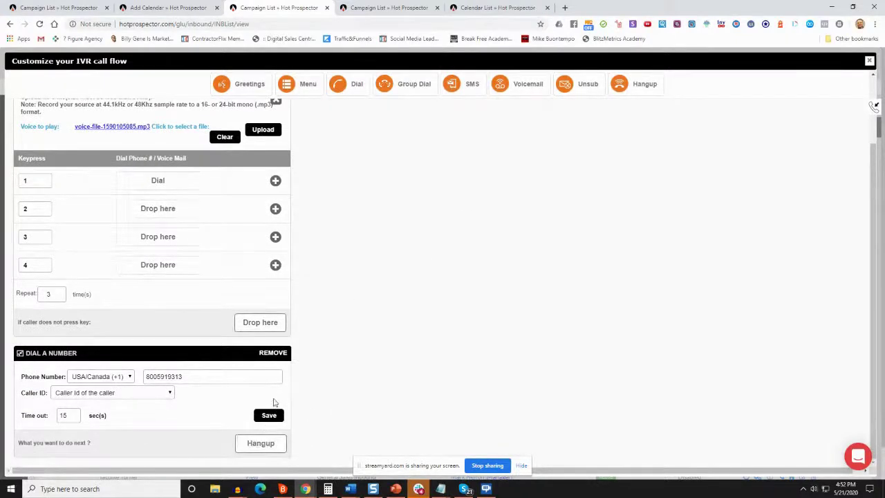
scroll(271, 399, up, 1)
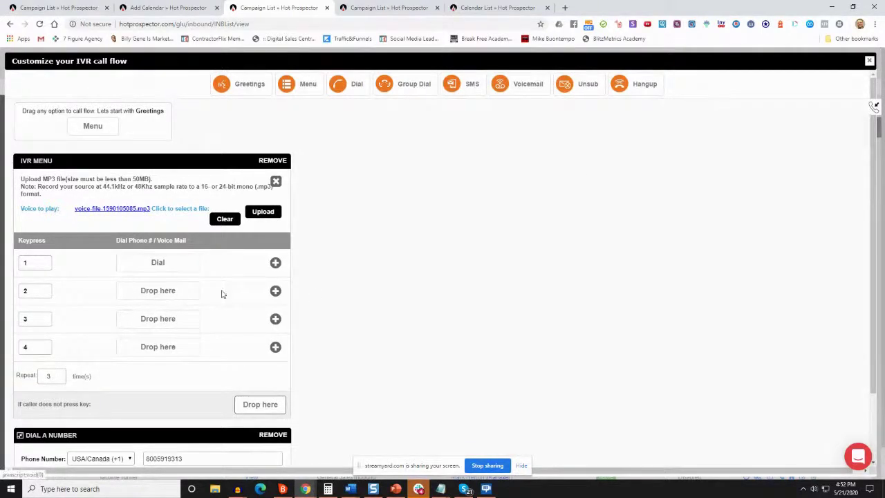
Check the IVR script in Notepad for the keypress 2 routing
mouse_move(441, 490)
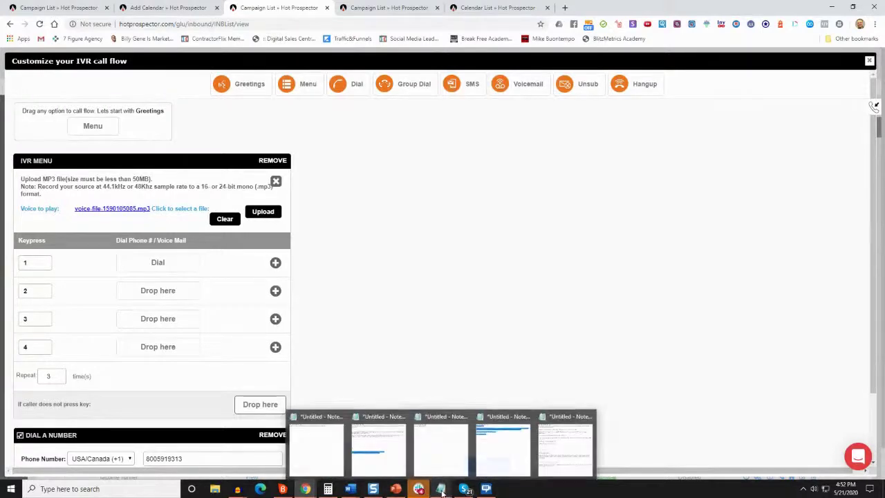
click(566, 446)
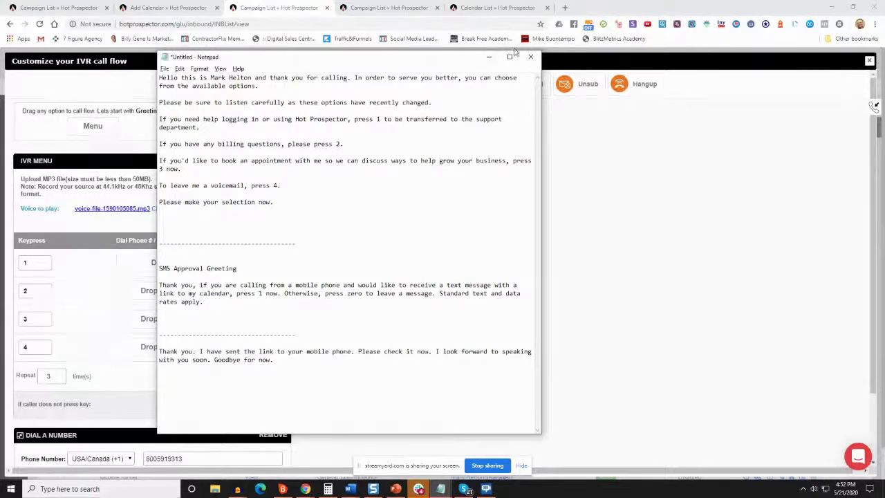
click(489, 57)
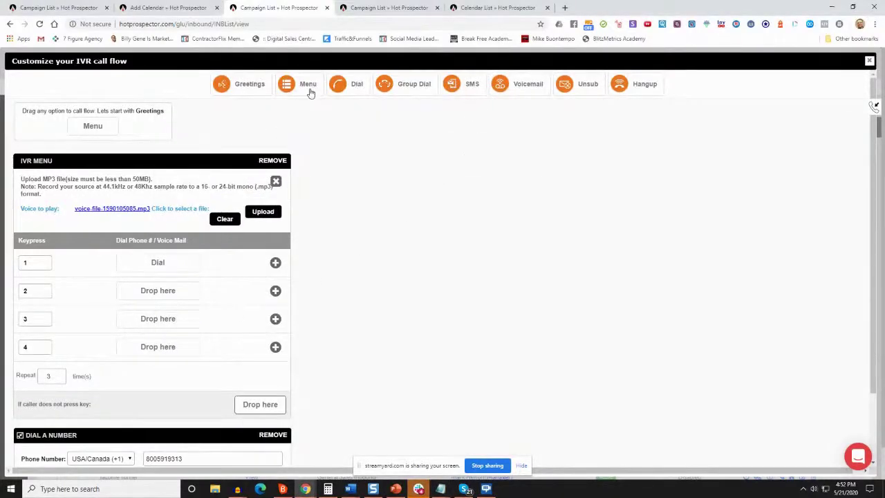
Add a Dial a Number step to keypress 2 with the support number and 15-second timeout
drag(338, 90, 155, 298)
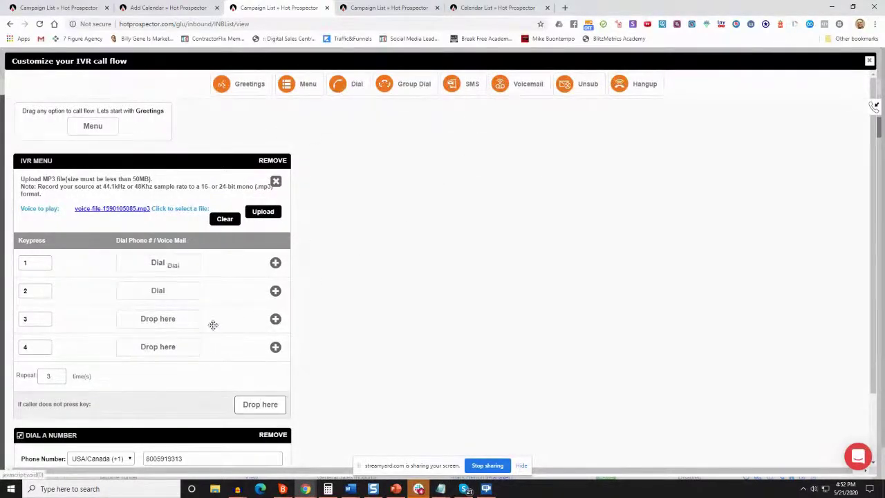
scroll(247, 322, down, 3)
click(196, 258)
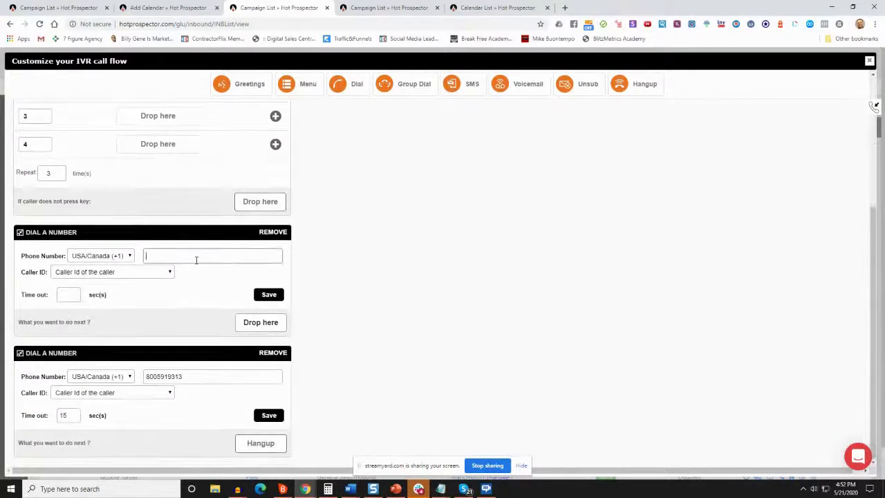
click(68, 295)
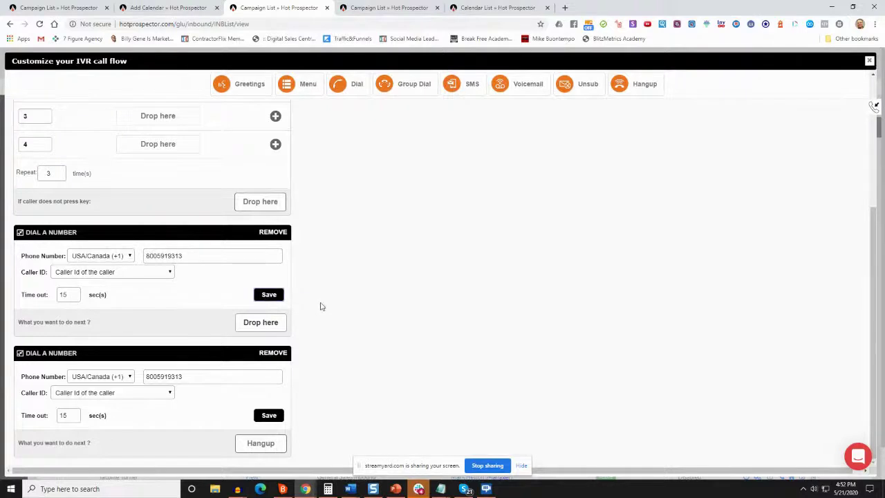
scroll(325, 277, up, 3)
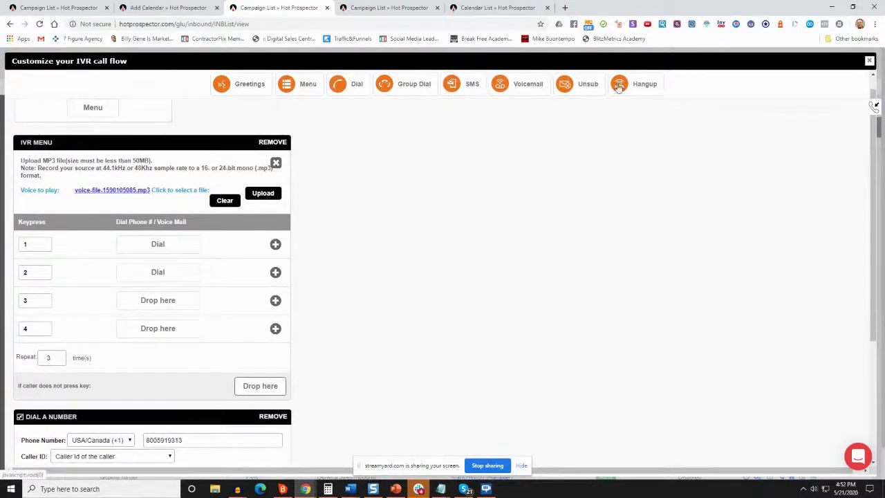
Add a Hangup after the keypress 2 dial
drag(647, 84, 280, 287)
scroll(114, 338, down, 3)
scroll(191, 267, up, 3)
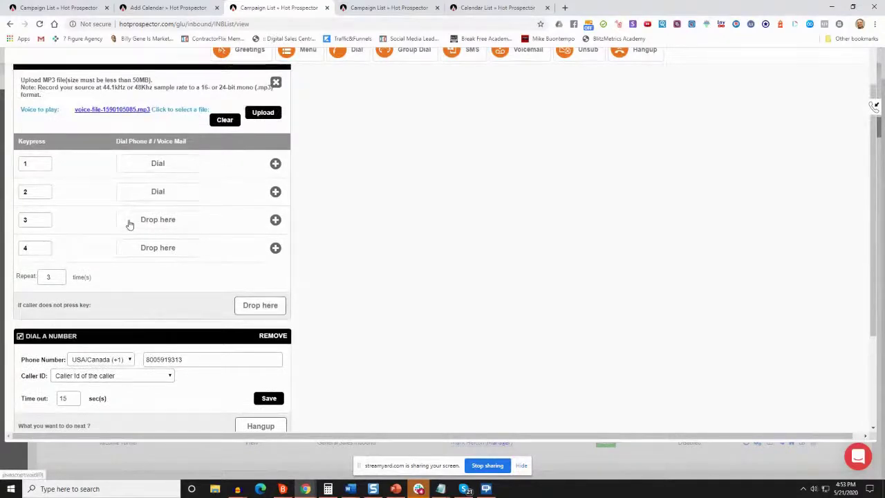
Find the press 3 appointment line in the IVR script
mouse_move(448, 490)
click(563, 446)
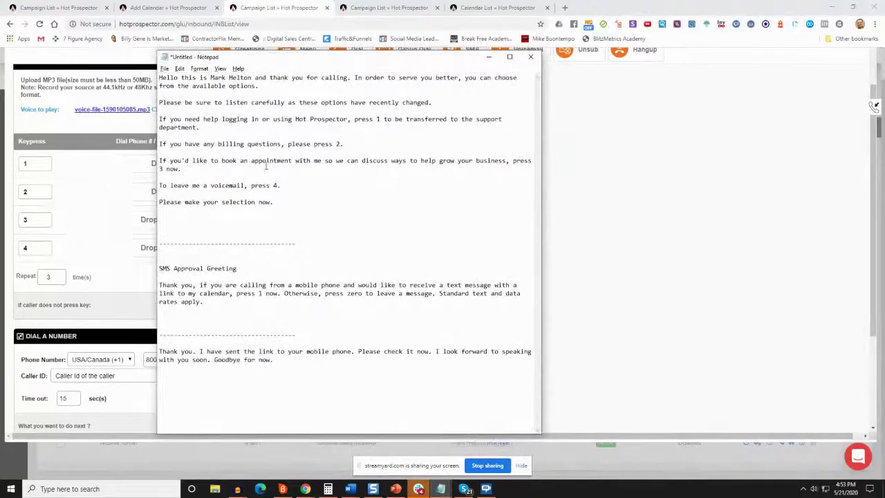
drag(183, 169, 159, 161)
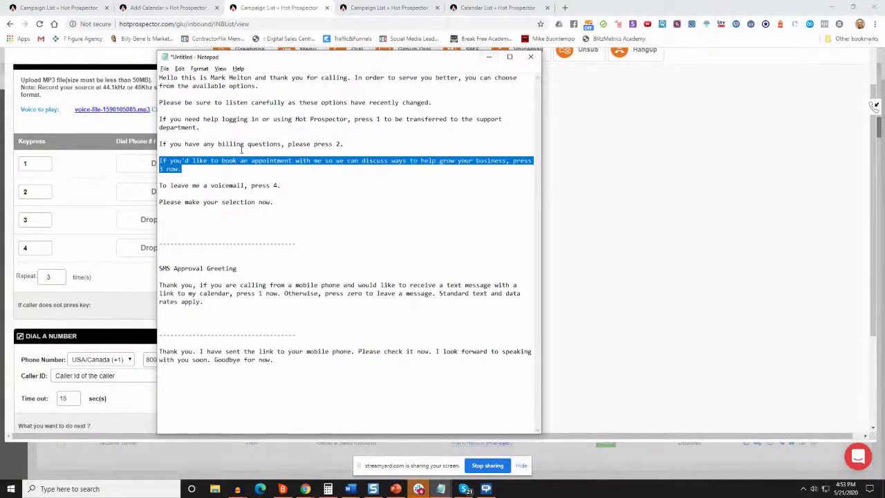
click(489, 57)
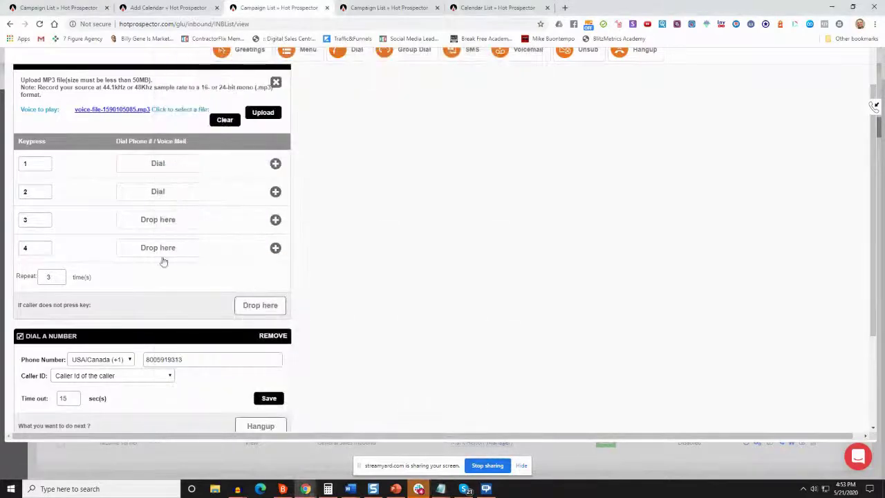
Add a new sub-menu on keypress 3 that uses an audio greeting
scroll(371, 234, up, 1)
scroll(440, 112, up, 1)
scroll(415, 97, up, 1)
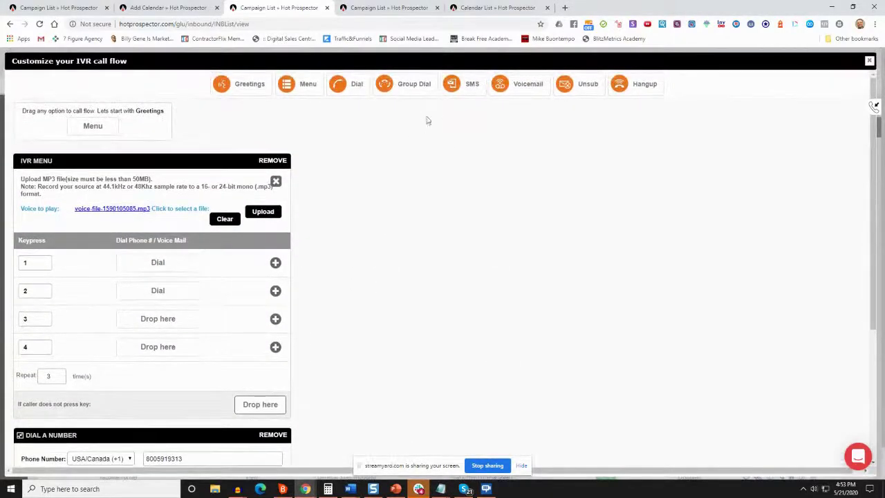
drag(284, 83, 127, 322)
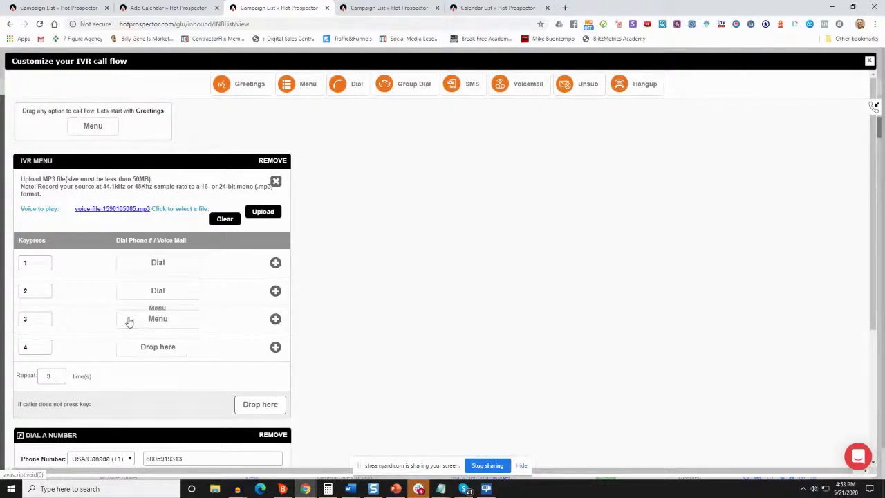
scroll(129, 325, down, 5)
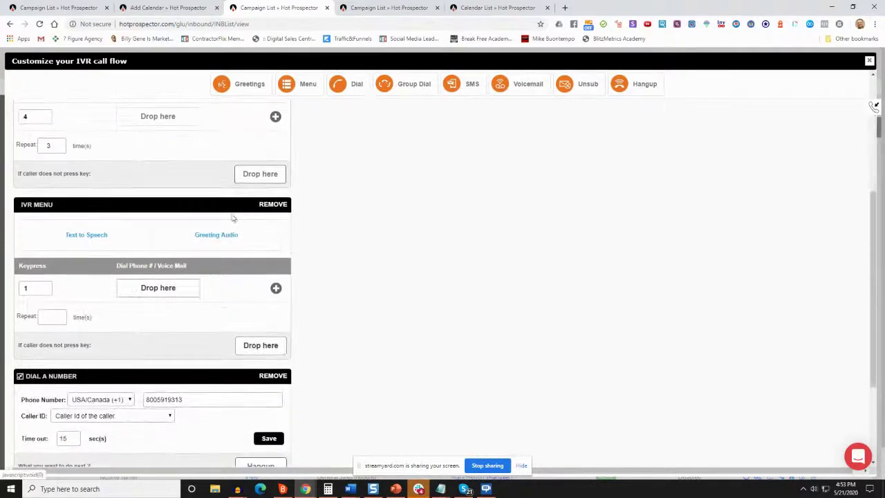
click(217, 233)
Upload mark_sms_approval.mp3 as the sub-menu greeting, checking the script's SMS approval text
click(262, 262)
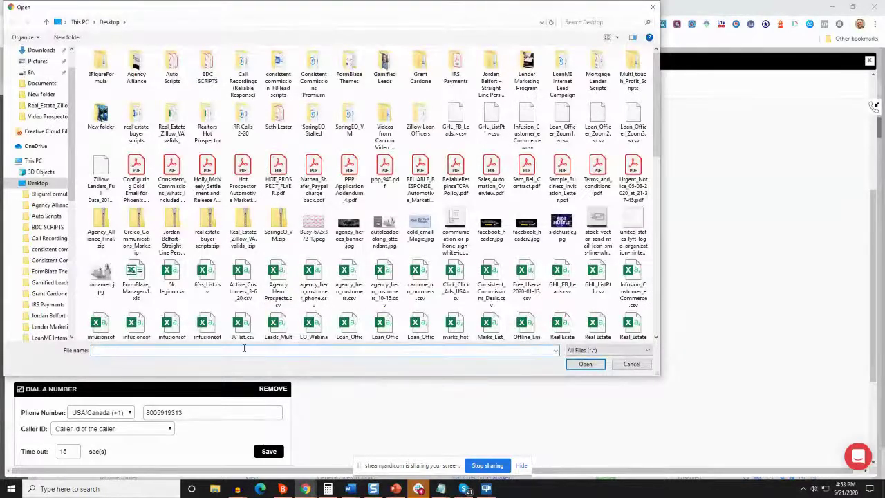
click(441, 489)
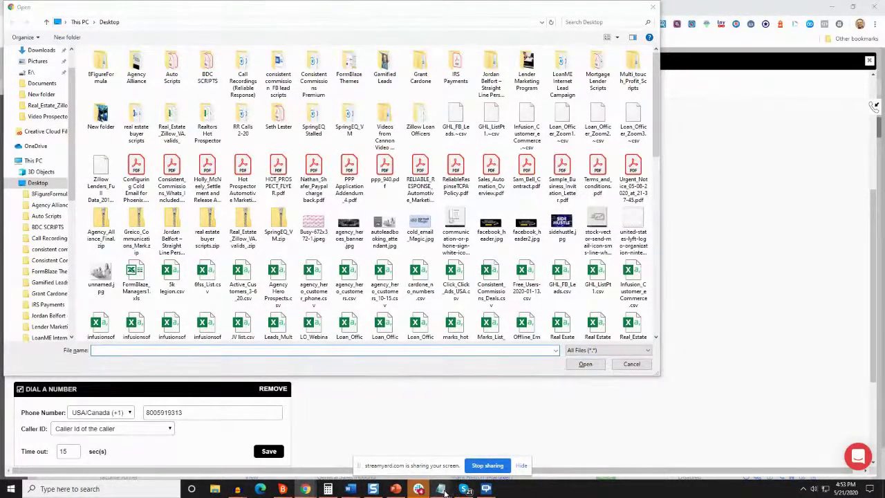
click(498, 457)
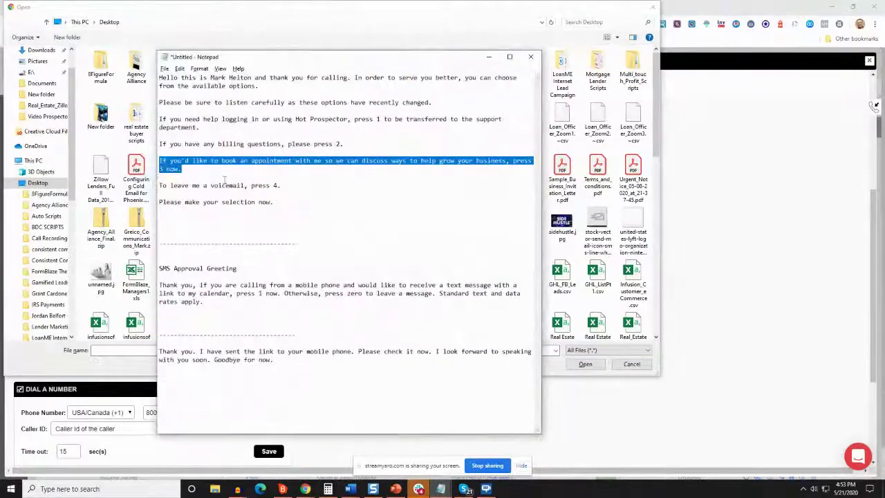
click(236, 299)
drag(160, 284, 408, 301)
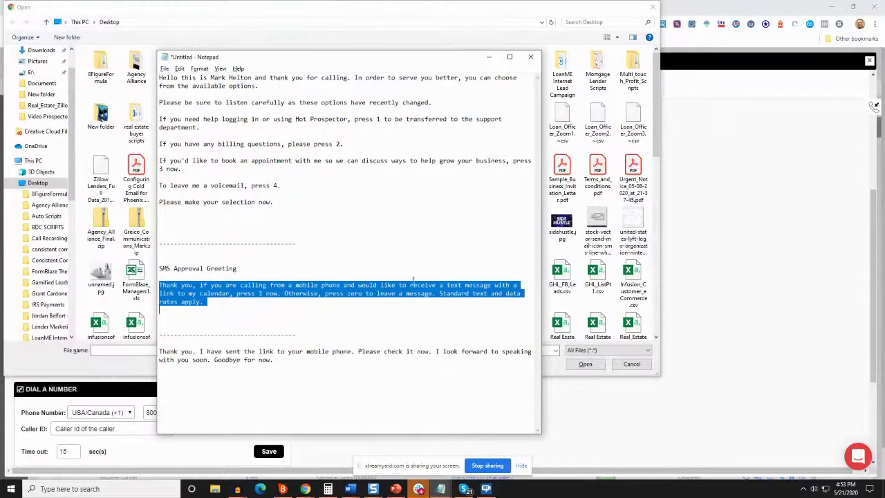
click(489, 57)
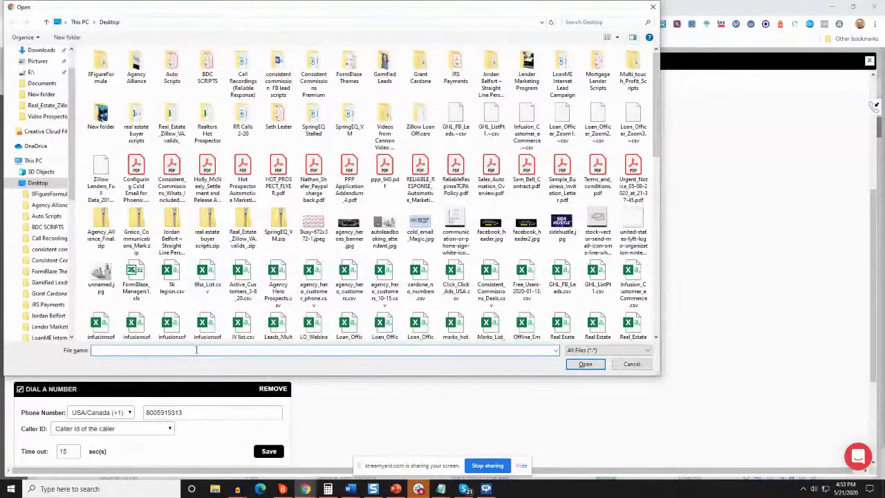
text(sms)
key(BackSpace)
key(BackSpace)
key(BackSpace)
text(m)
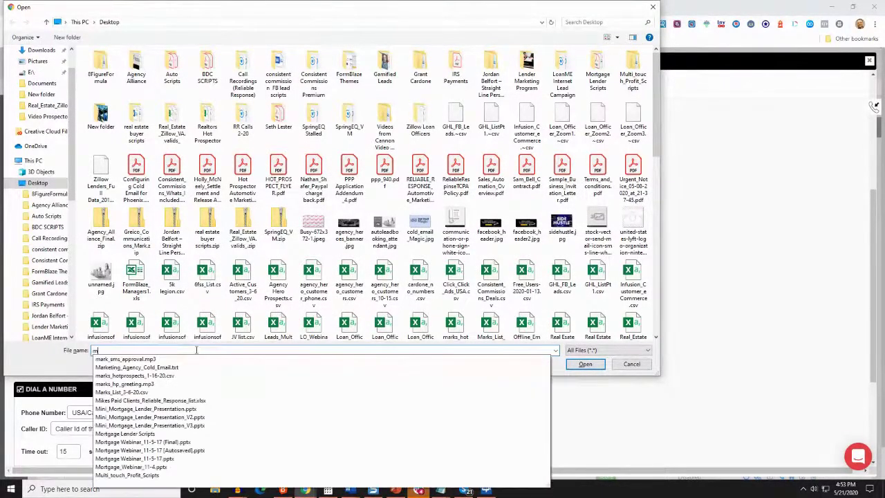
key(Down)
key(Return)
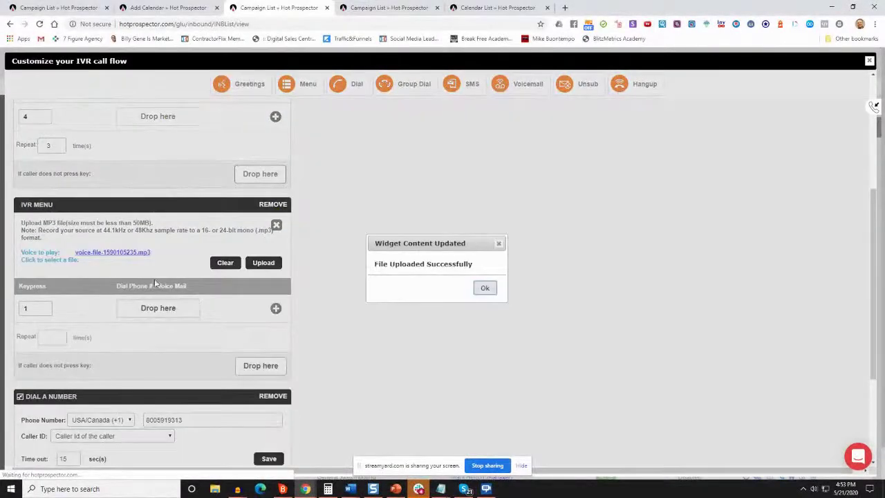
click(484, 288)
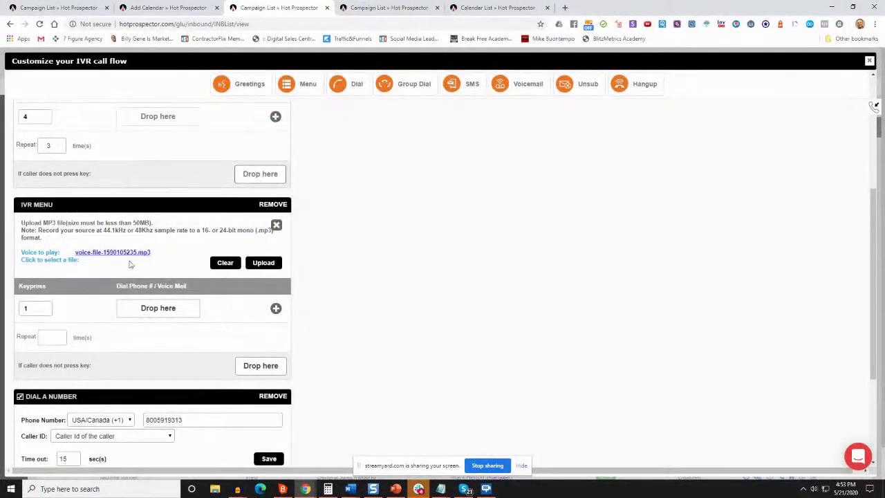
Add a second keypress row and attach an SMS action to keypress 1
click(276, 309)
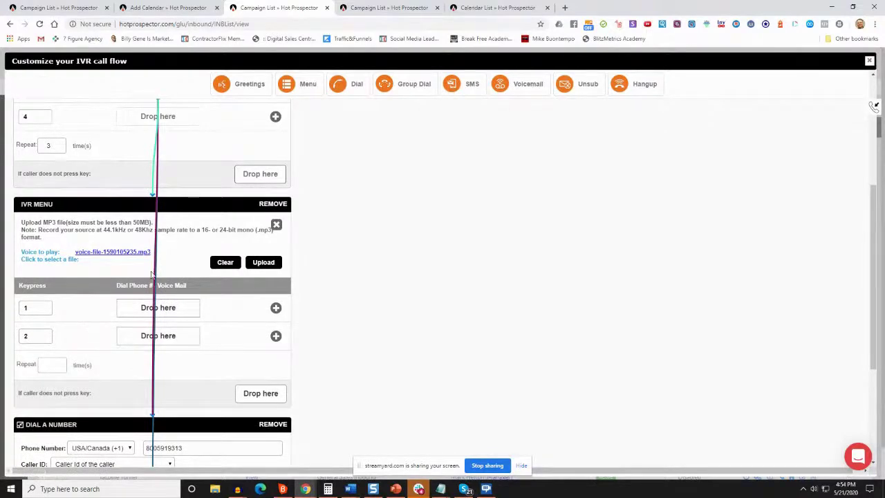
scroll(152, 274, down, 1)
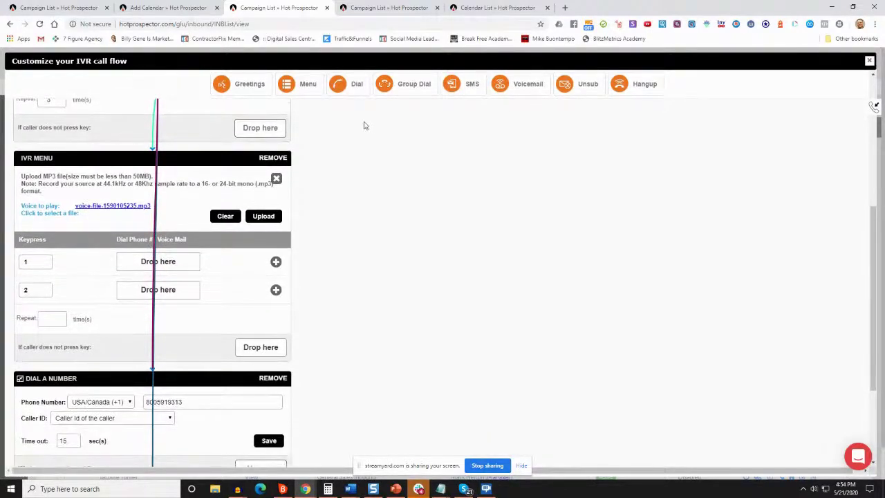
drag(451, 81, 161, 280)
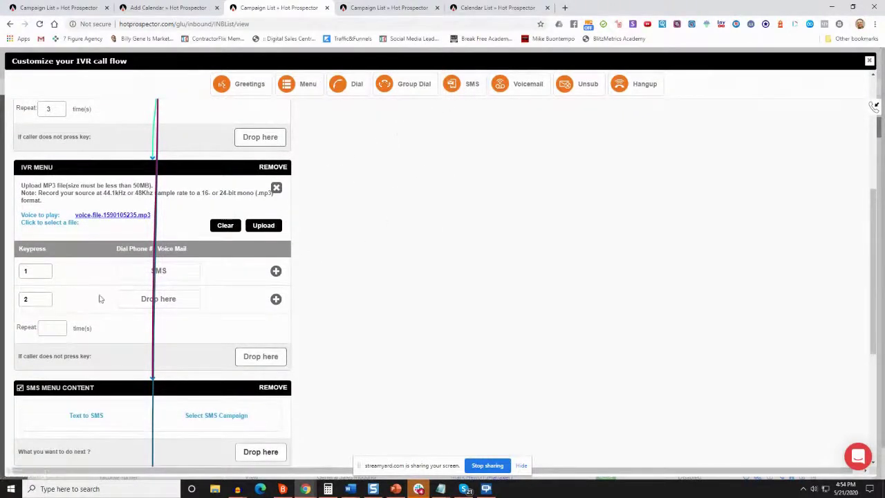
Change keypress 2 to 0, route it to Voicemail, and repeat the menu 3 times
drag(30, 298, 16, 300)
drag(517, 93, 150, 306)
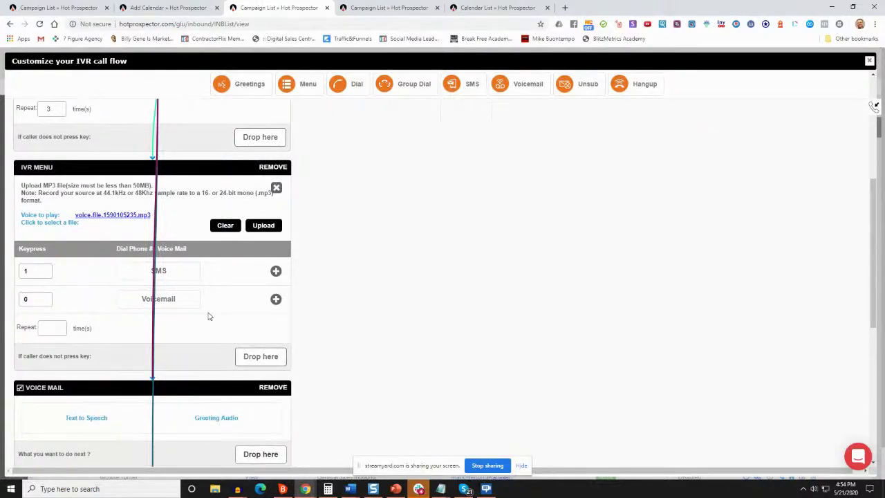
scroll(56, 302, down, 1)
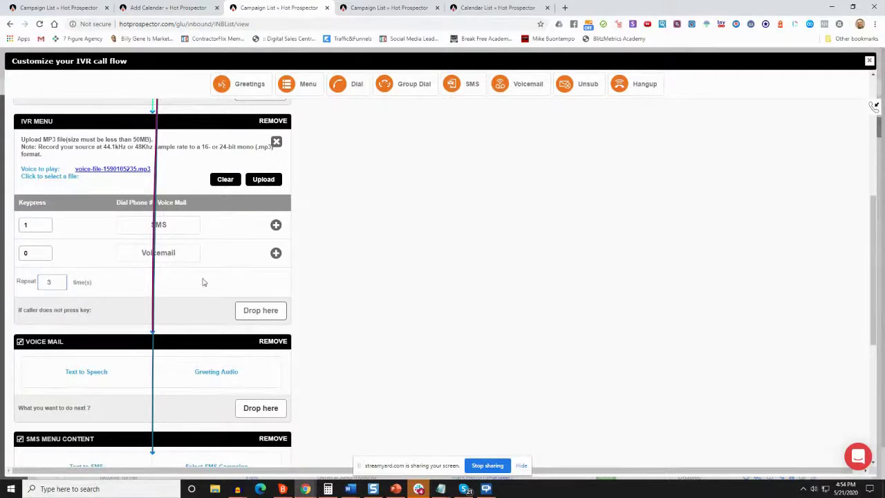
scroll(164, 258, down, 2)
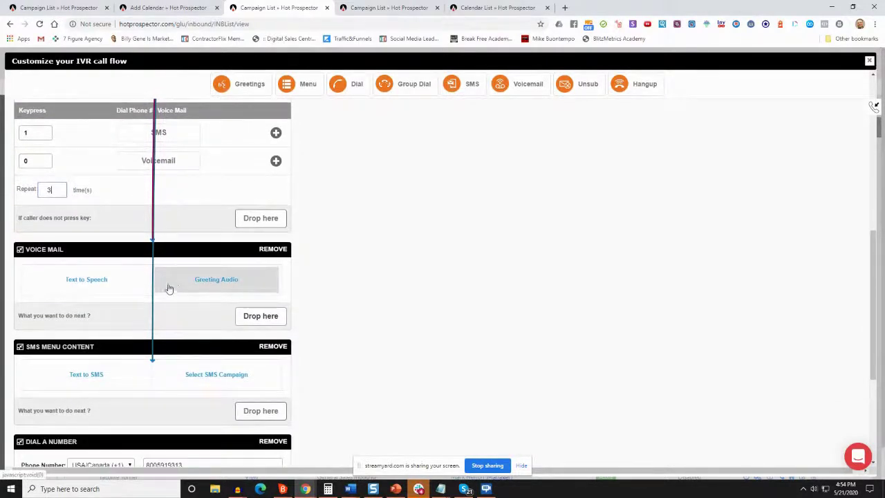
Upload unavailable.mp3 as the voicemail greeting audio and hang up afterwards
click(216, 285)
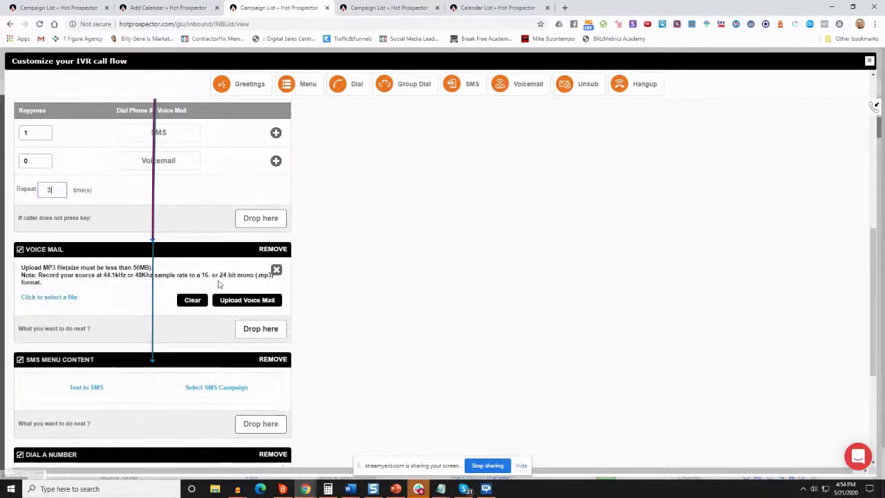
click(232, 299)
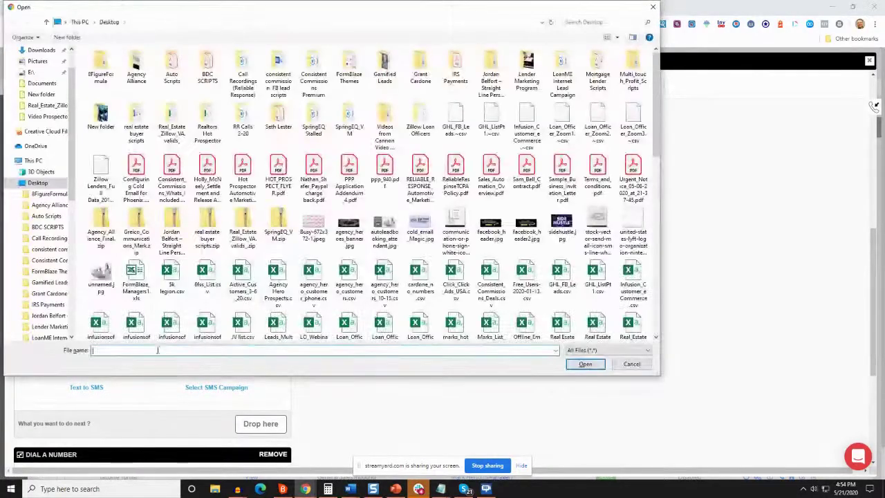
text(una)
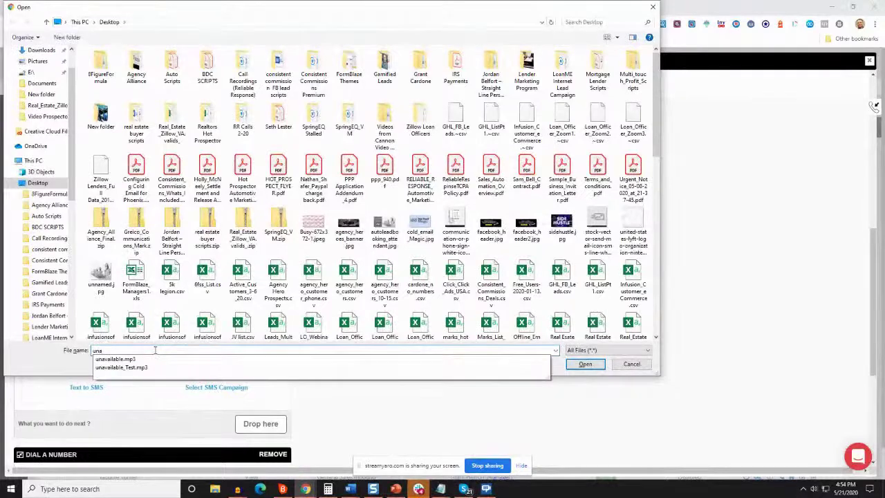
click(116, 358)
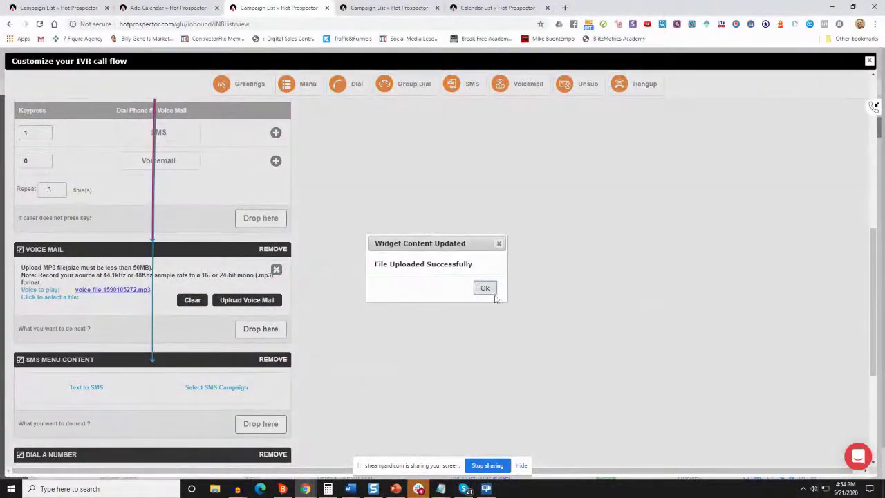
click(485, 289)
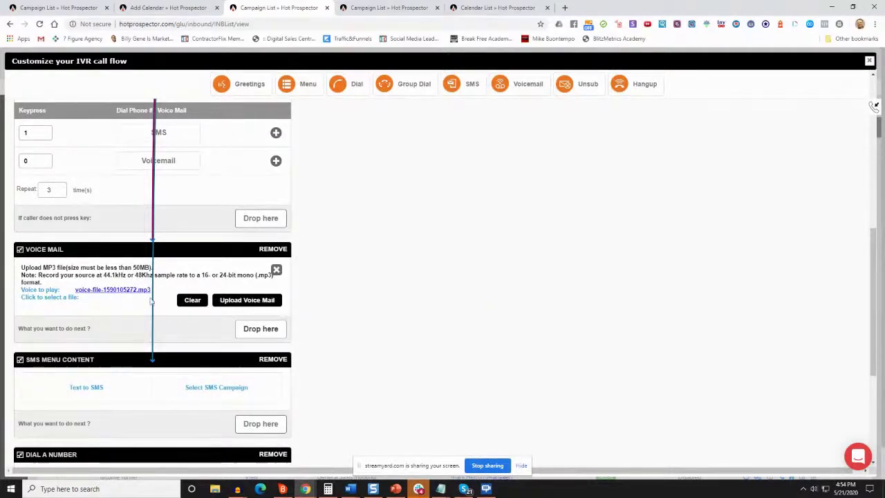
drag(636, 85, 268, 333)
scroll(263, 349, down, 2)
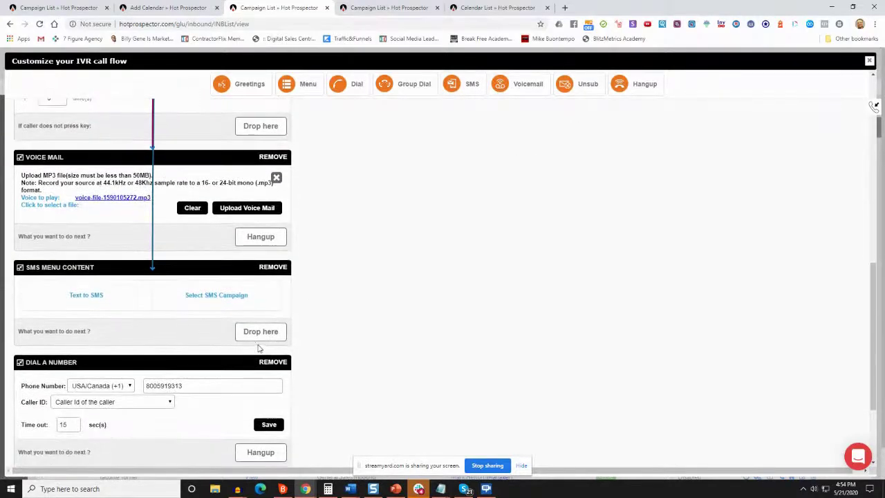
Write the SMS text thanking the caller, ending with 'here's my calendar link:'
click(61, 299)
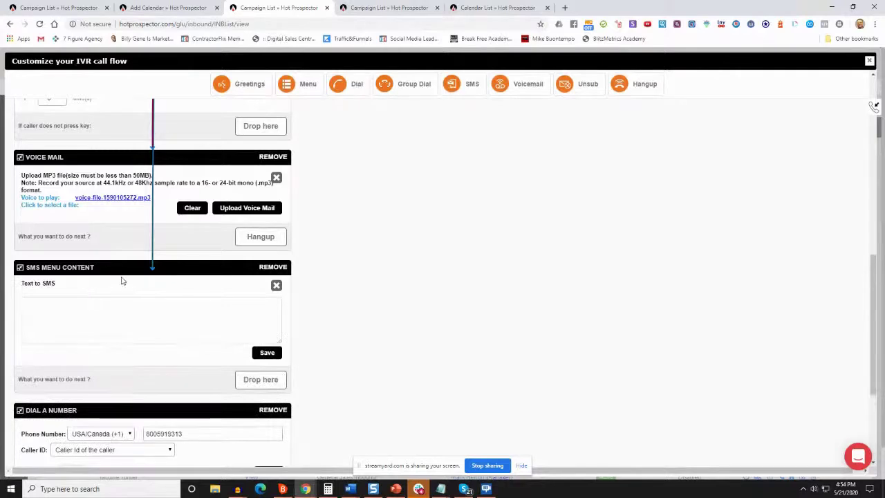
click(63, 324)
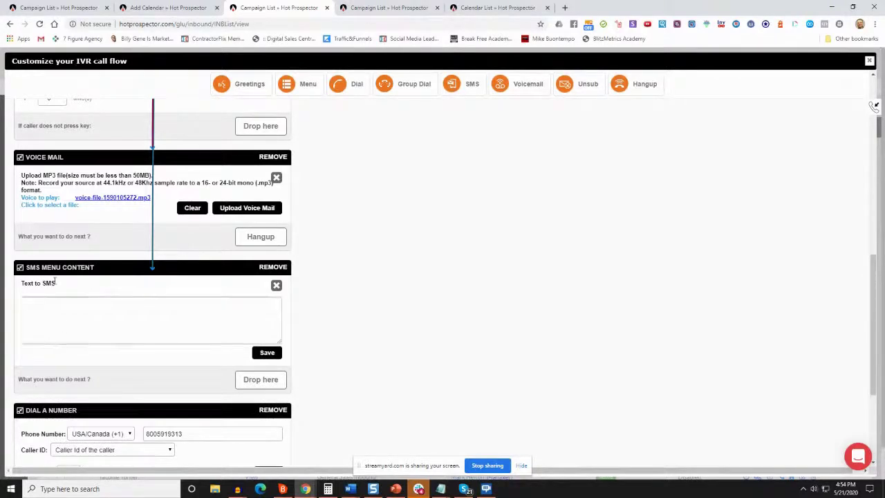
scroll(168, 150, up, 2)
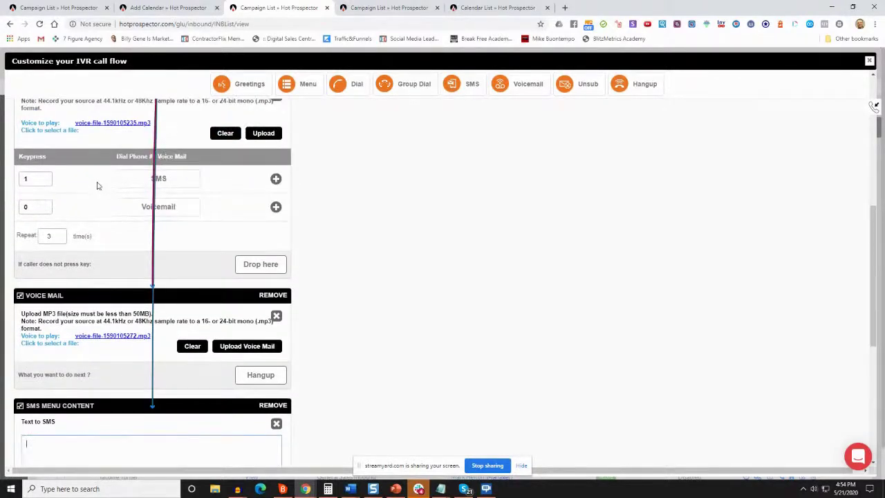
scroll(96, 185, down, 3)
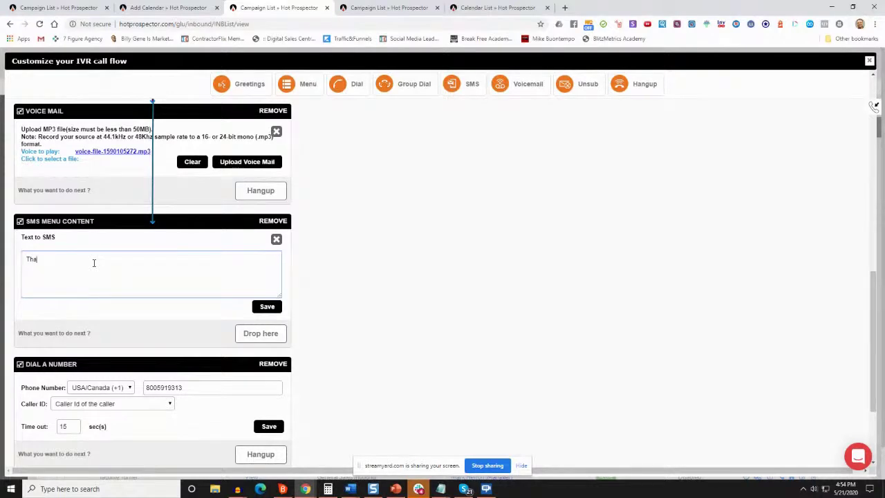
text(eaching out. Look forward to spe)
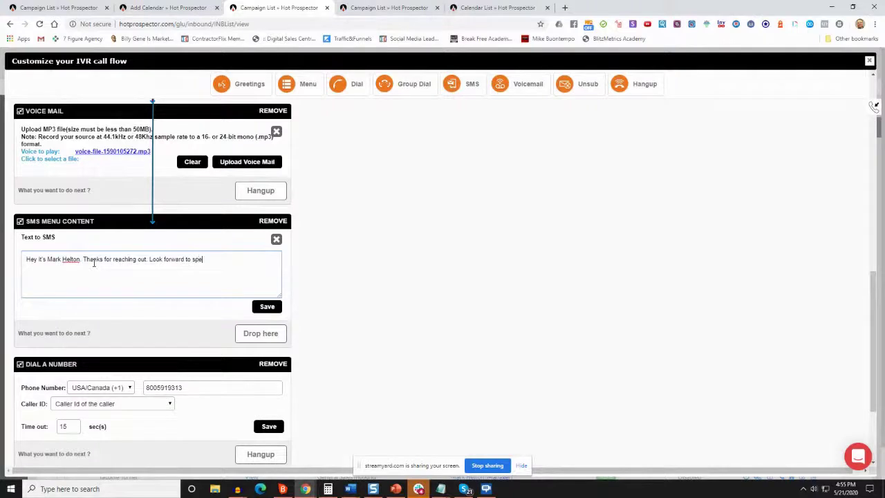
text(with you, here's my calendar link:)
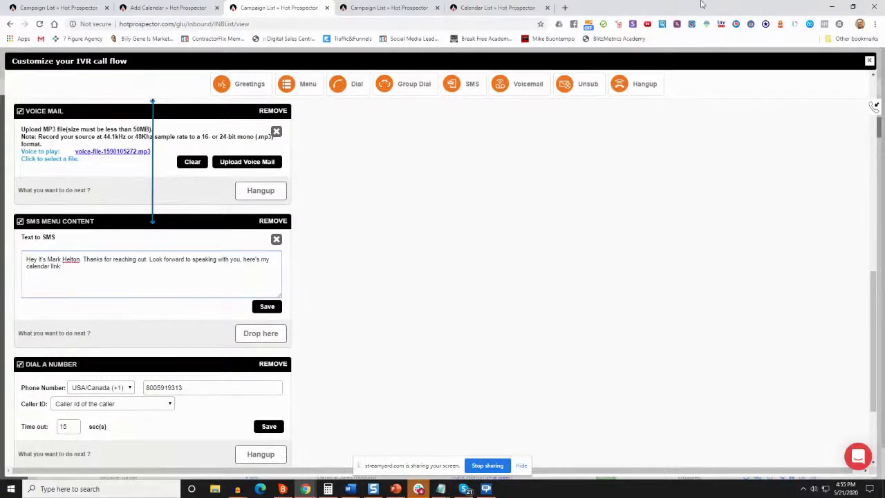
Copy the calendar's embed booking link from the Calendar List
click(494, 8)
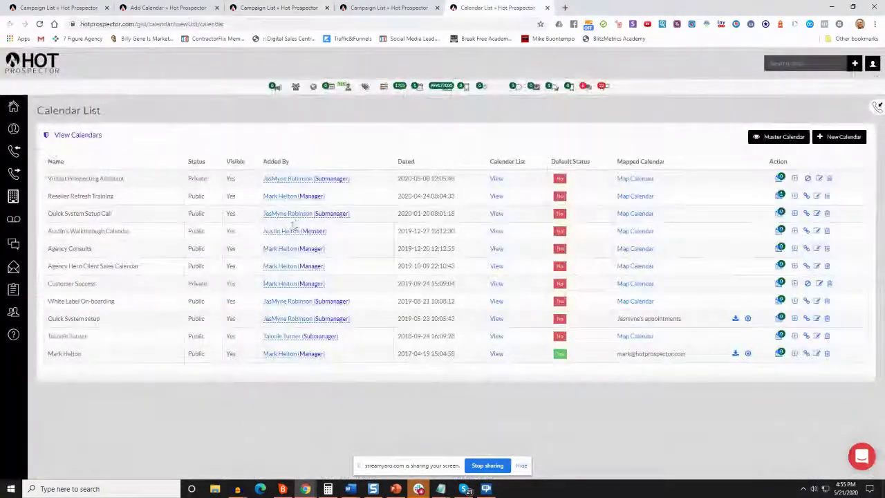
click(807, 353)
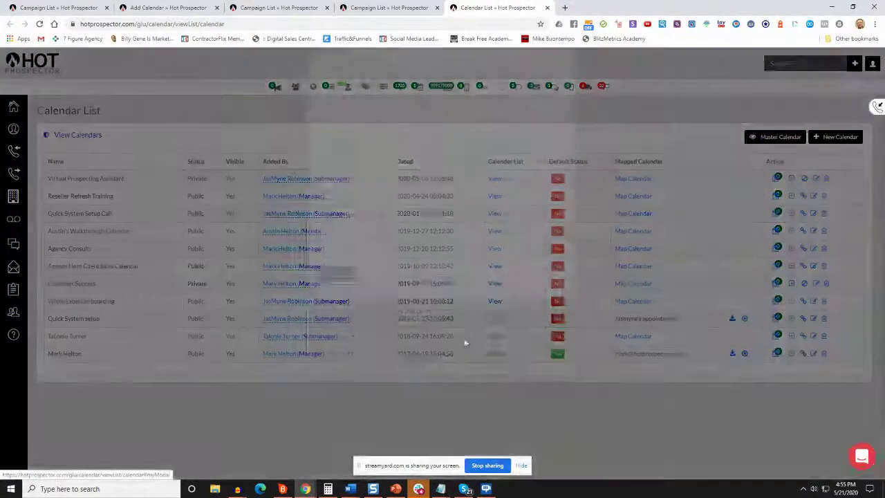
right_click(448, 116)
click(464, 119)
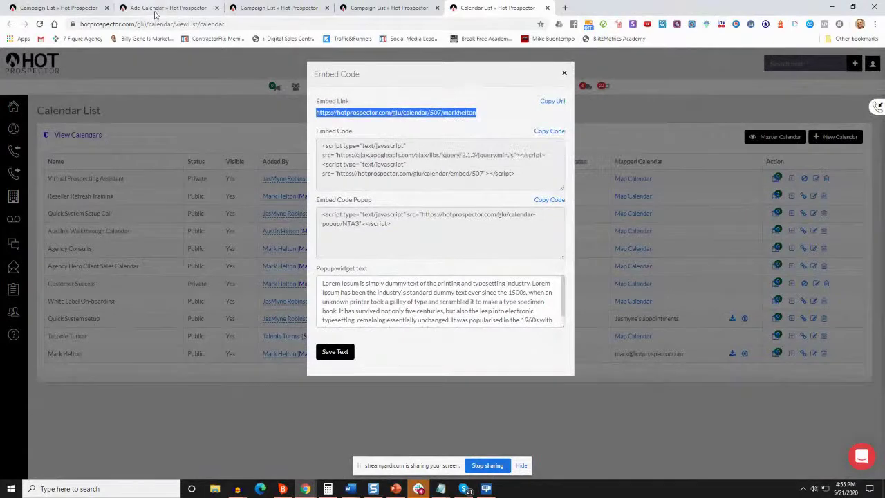
click(156, 8)
click(277, 8)
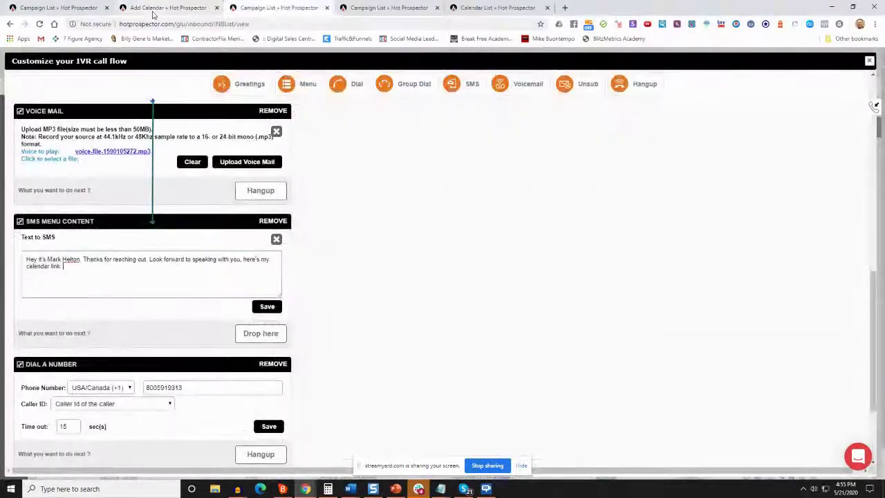
Paste the booking link at the end of the SMS message and save it
click(95, 292)
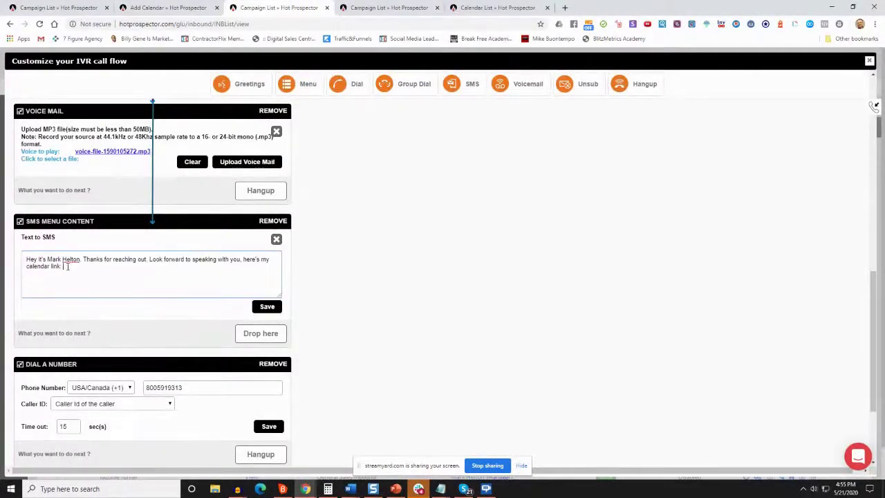
key(ctrl+v)
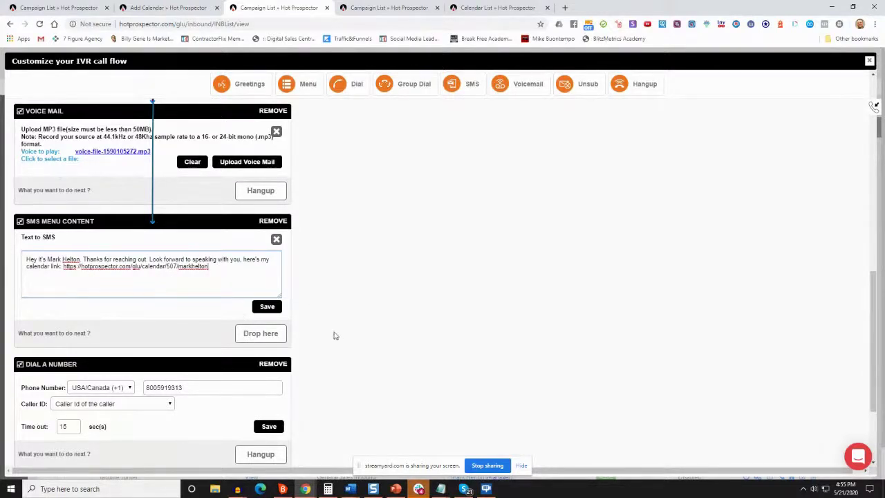
click(267, 307)
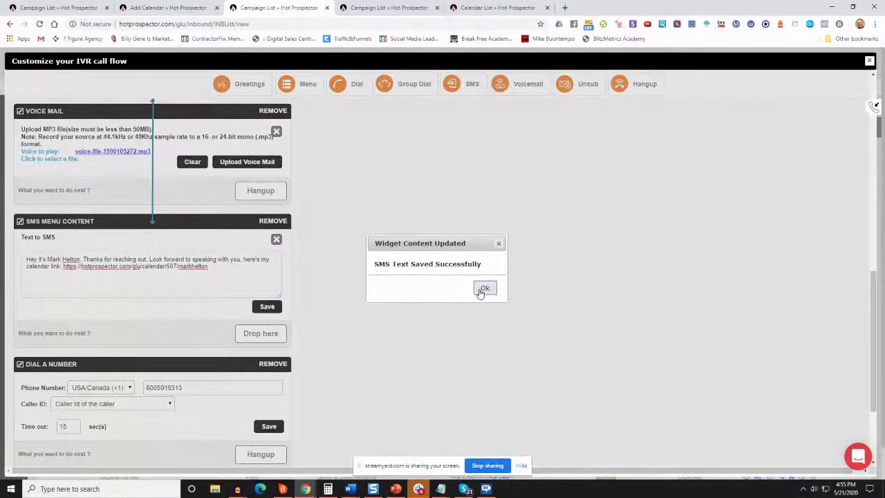
click(482, 292)
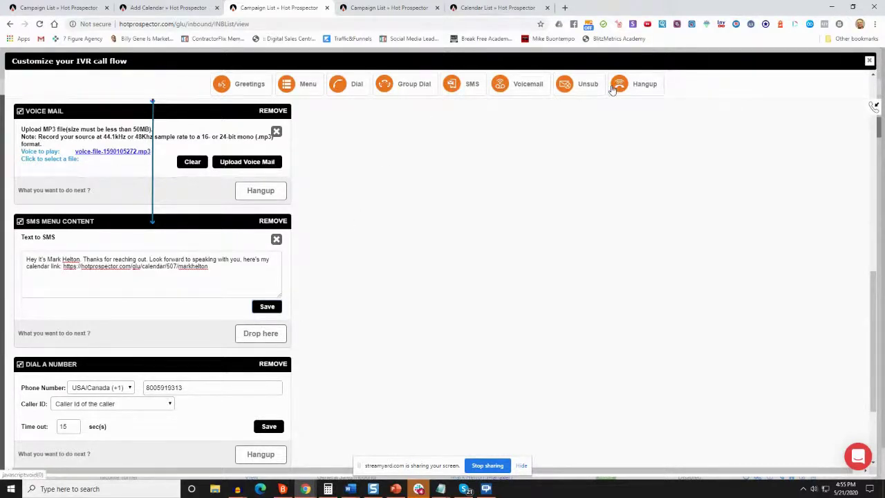
Add an audio Greetings step after the SMS, checking the script's closing thank-you text
drag(247, 84, 263, 337)
scroll(228, 336, down, 2)
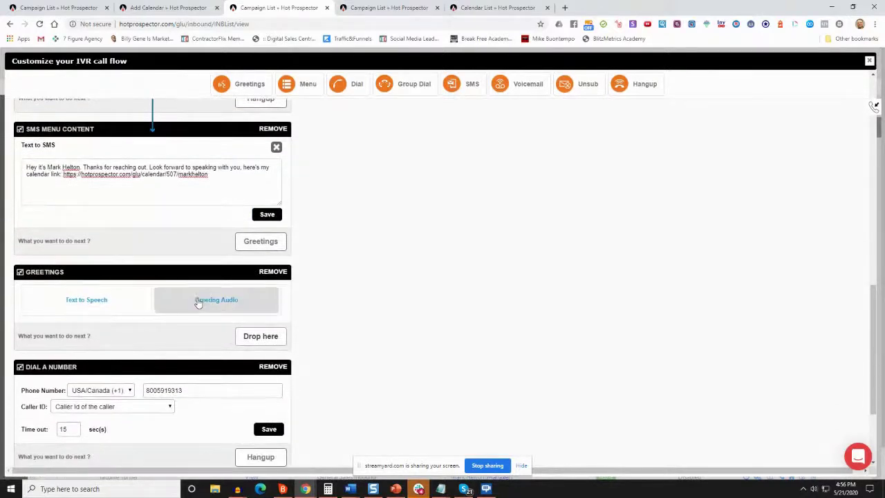
click(200, 303)
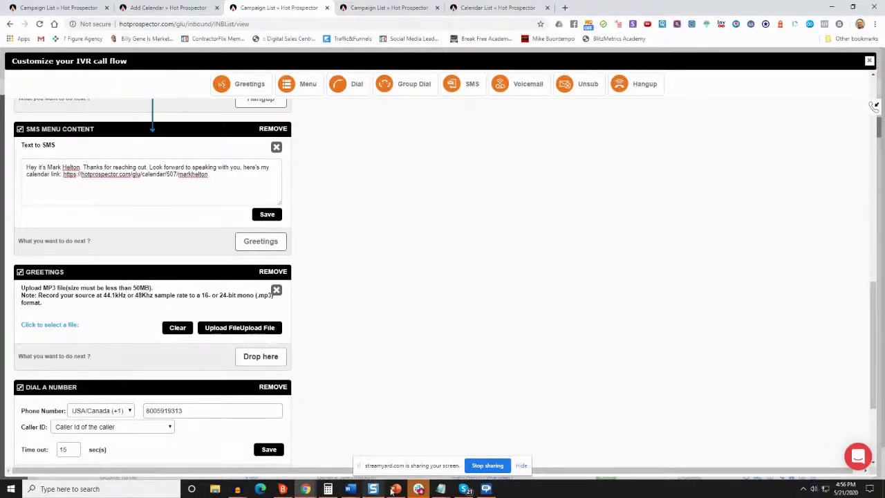
key(alt+Tab)
click(183, 358)
drag(159, 351, 285, 360)
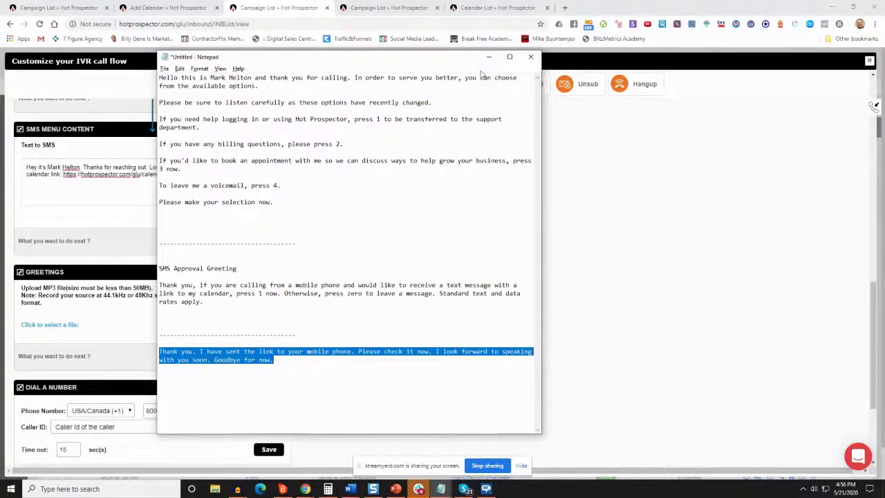
click(489, 57)
Upload thank_you_sms.mp3 as the greeting and hang up afterwards
click(233, 327)
text(thank_you_sms.mp3)
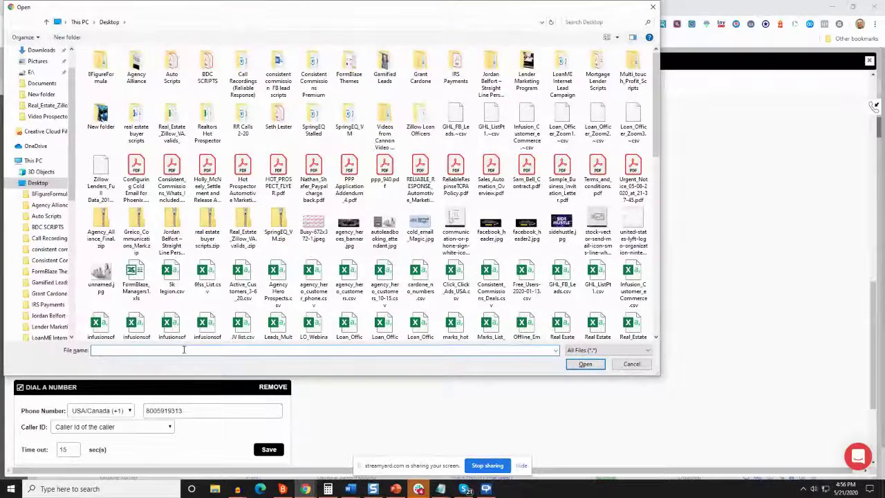
key(Return)
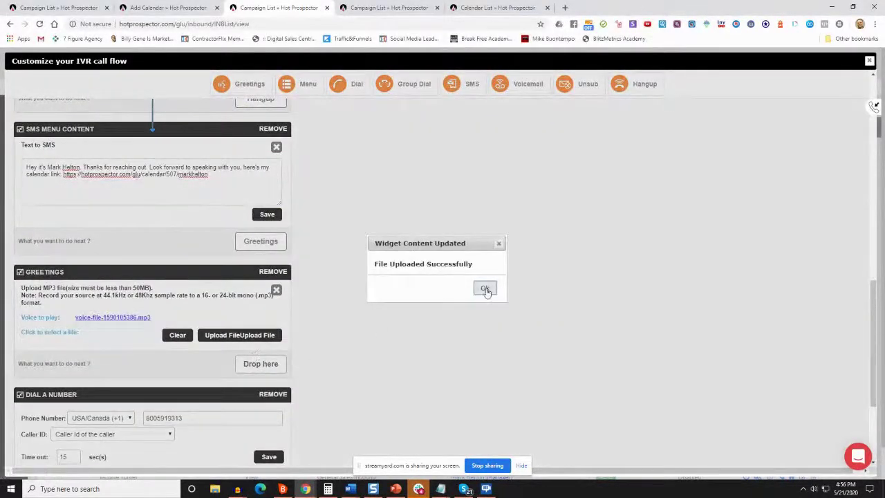
click(486, 289)
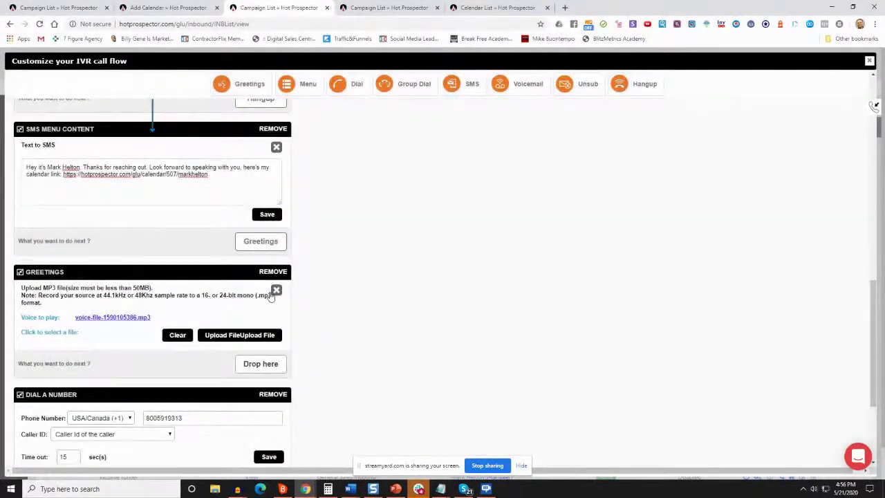
scroll(607, 92, up, 1)
drag(607, 92, 259, 374)
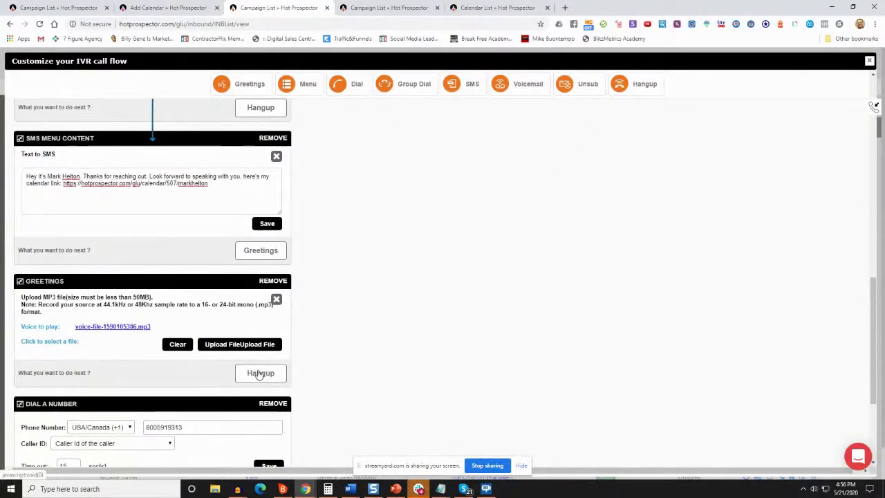
scroll(257, 339, up, 8)
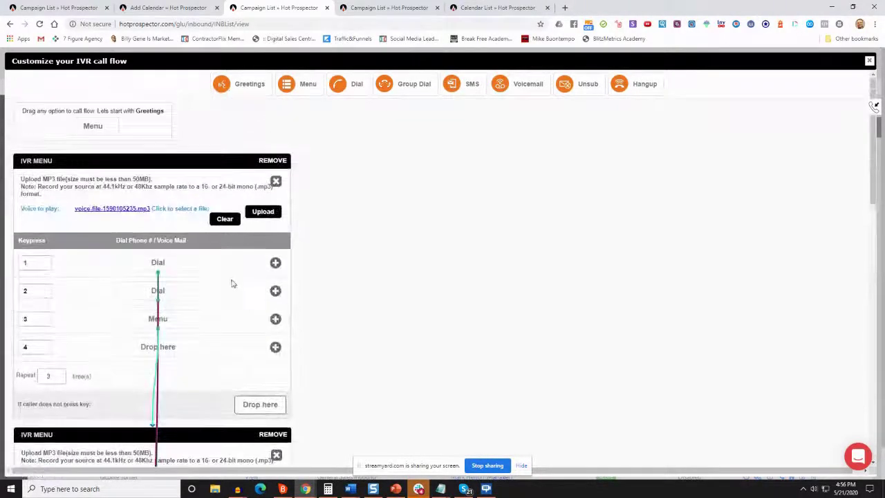
Reposition the second IVR Menu, Voice Mail and SMS Menu Content boxes on the canvas
scroll(157, 334, down, 2)
drag(158, 334, 505, 101)
scroll(495, 182, up, 3)
scroll(494, 182, down, 2)
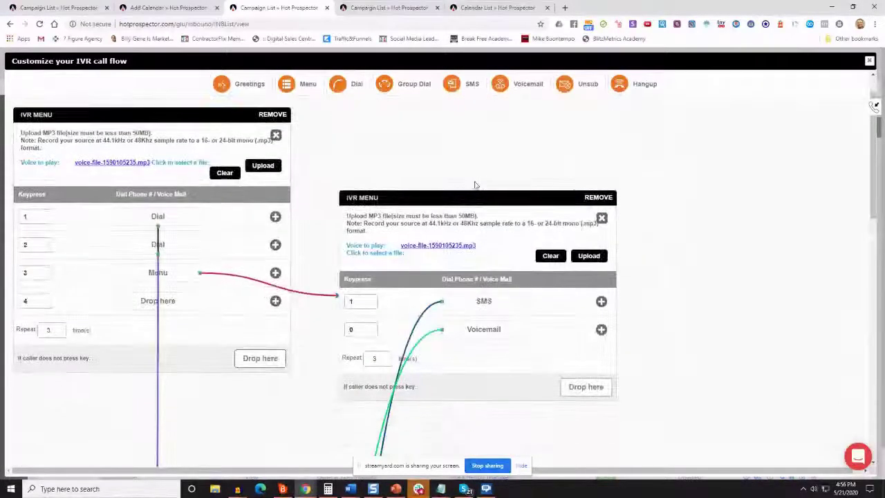
scroll(472, 229, down, 2)
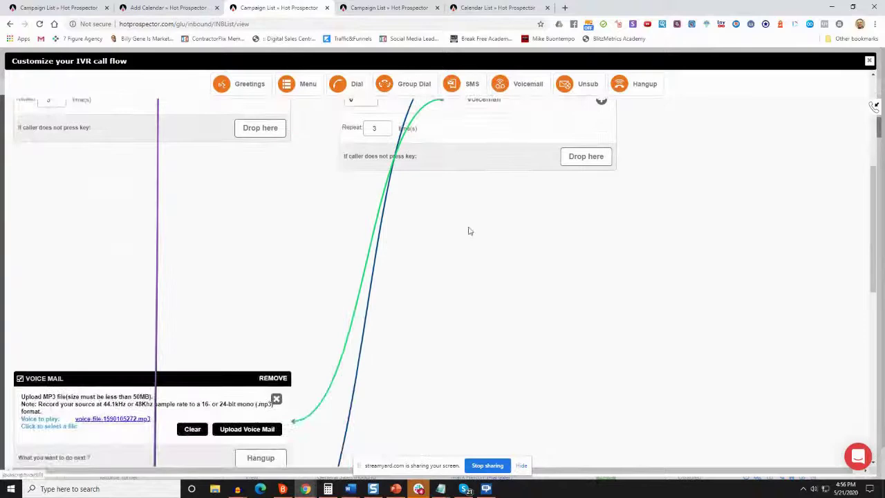
drag(216, 372, 290, 232)
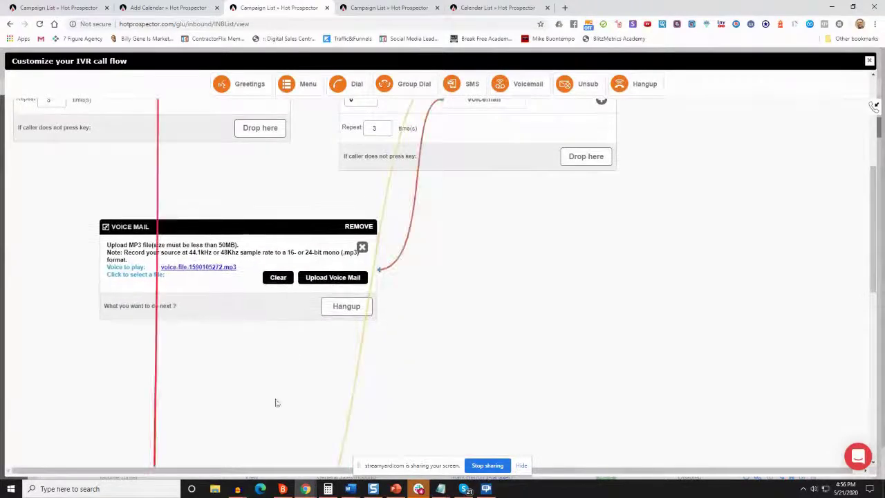
scroll(269, 379, down, 2)
drag(189, 358, 617, 152)
scroll(616, 153, up, 3)
drag(618, 376, 618, 322)
scroll(241, 186, up, 2)
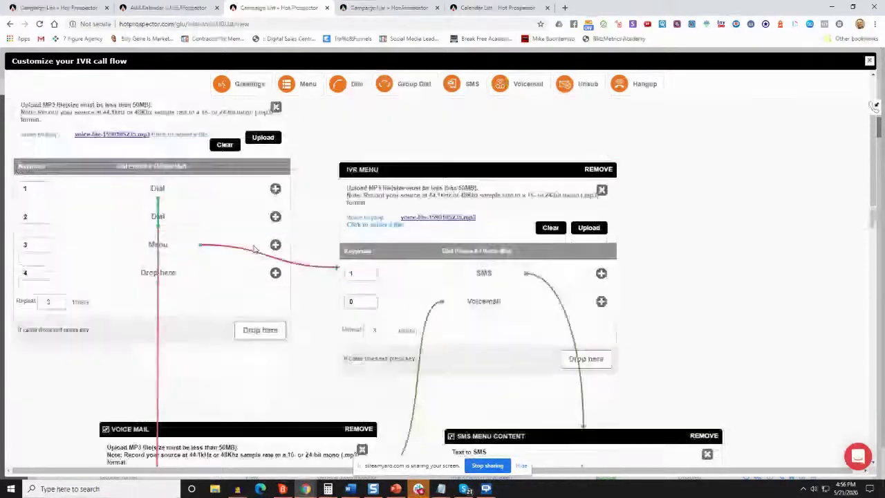
scroll(228, 242, down, 2)
scroll(208, 297, up, 2)
scroll(204, 318, down, 3)
scroll(204, 318, down, 5)
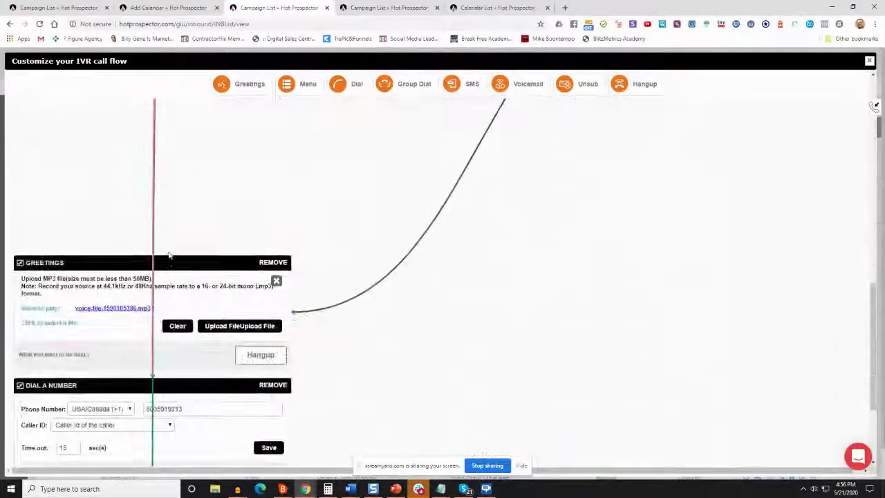
Move the Greetings and both Dial A Number boxes higher into a tidy layout
drag(184, 261, 649, 139)
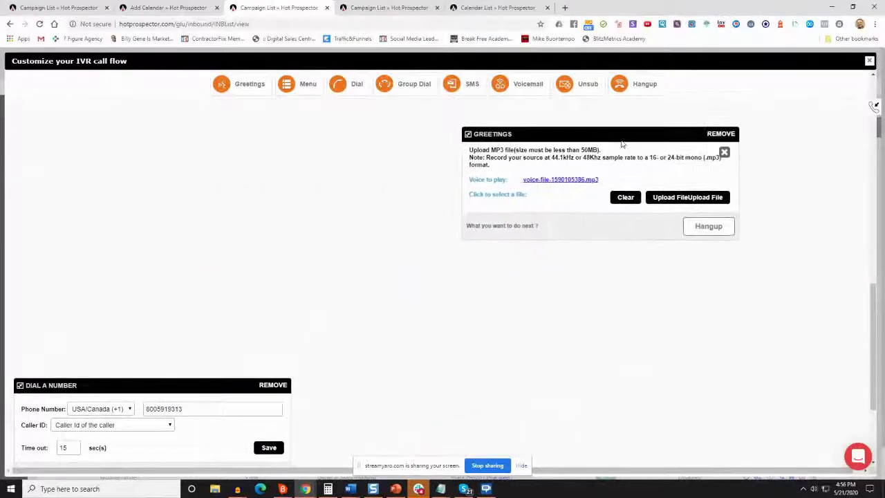
scroll(601, 207, up, 3)
scroll(429, 332, down, 2)
scroll(307, 414, down, 3)
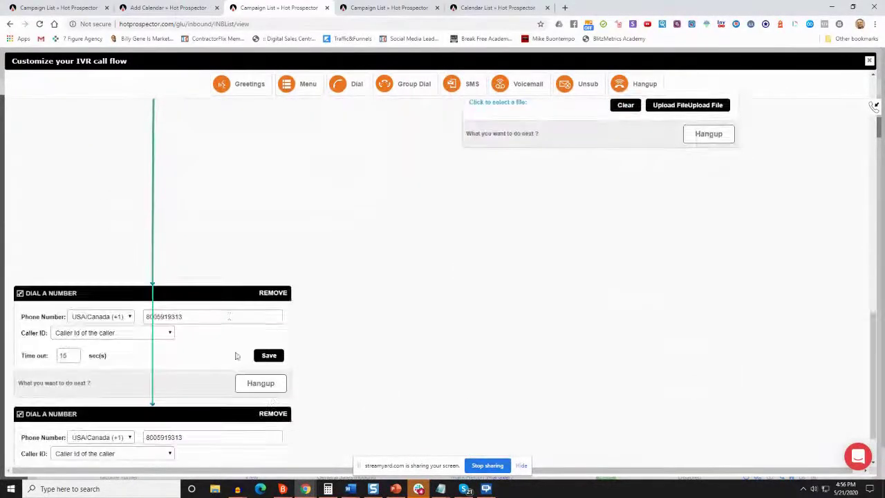
drag(220, 302, 265, 115)
scroll(282, 142, up, 2)
drag(254, 243, 255, 163)
scroll(233, 344, up, 6)
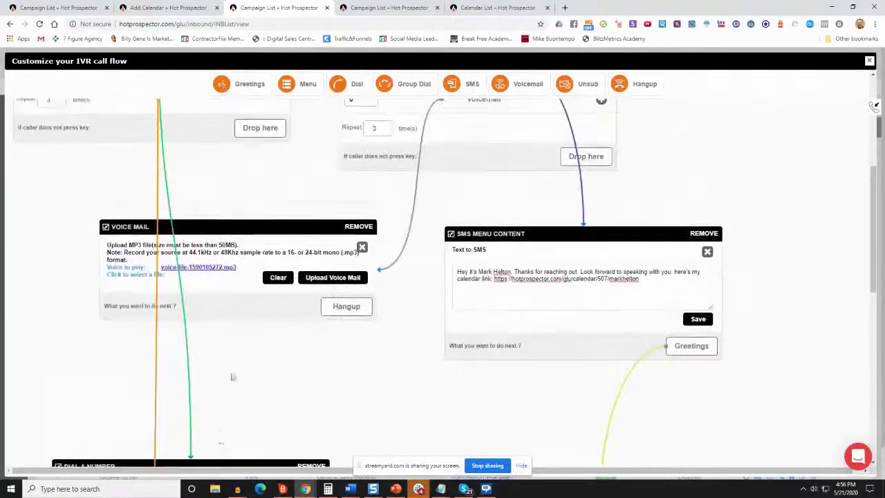
drag(229, 462, 242, 398)
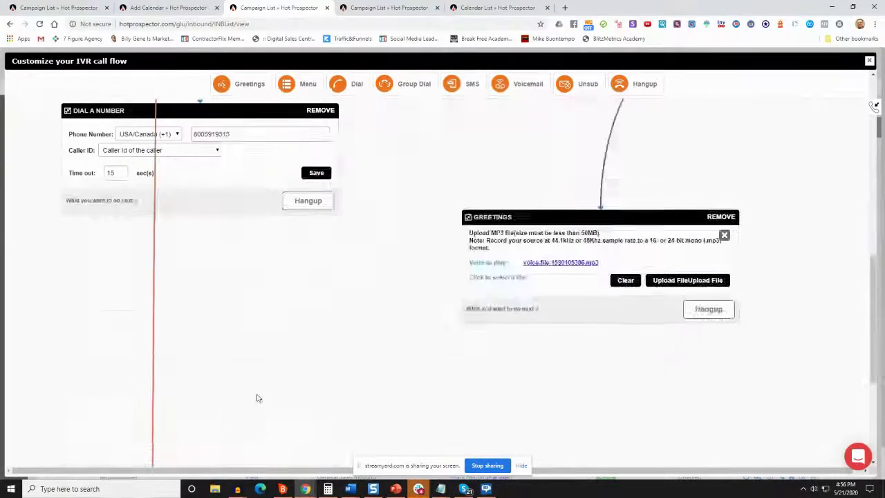
drag(201, 359, 223, 124)
drag(217, 353, 217, 275)
scroll(230, 281, up, 10)
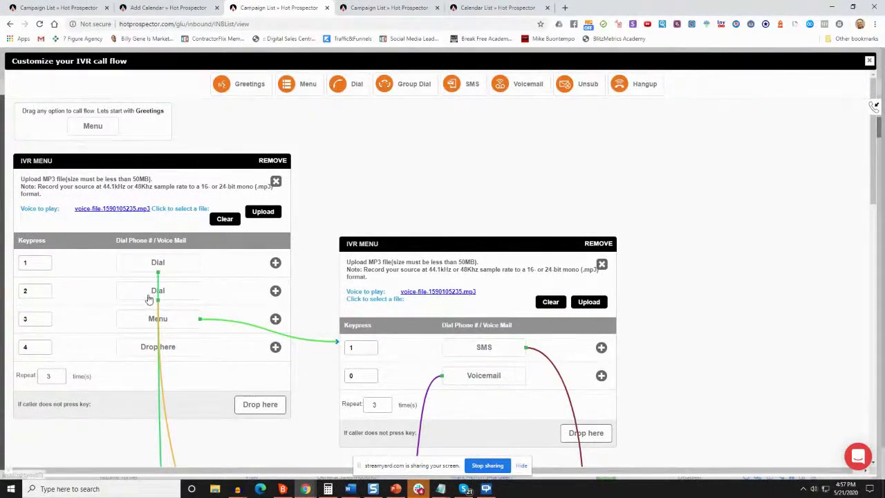
scroll(442, 325, down, 4)
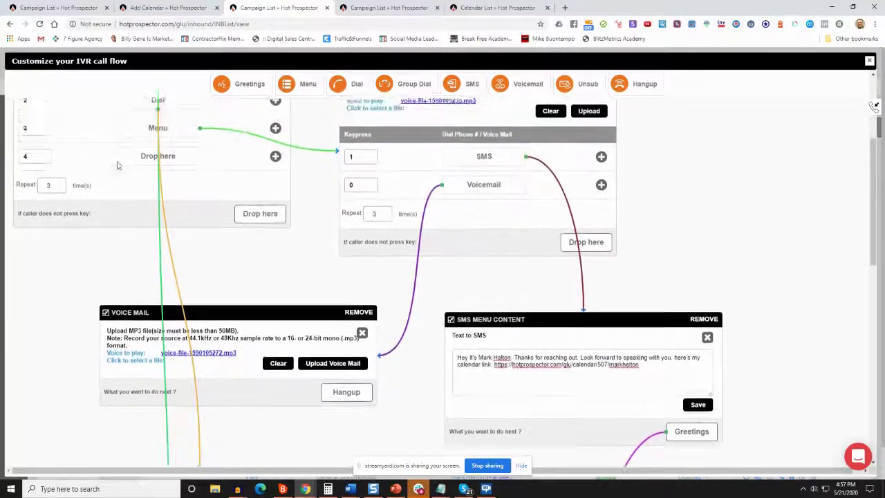
scroll(138, 170, up, 1)
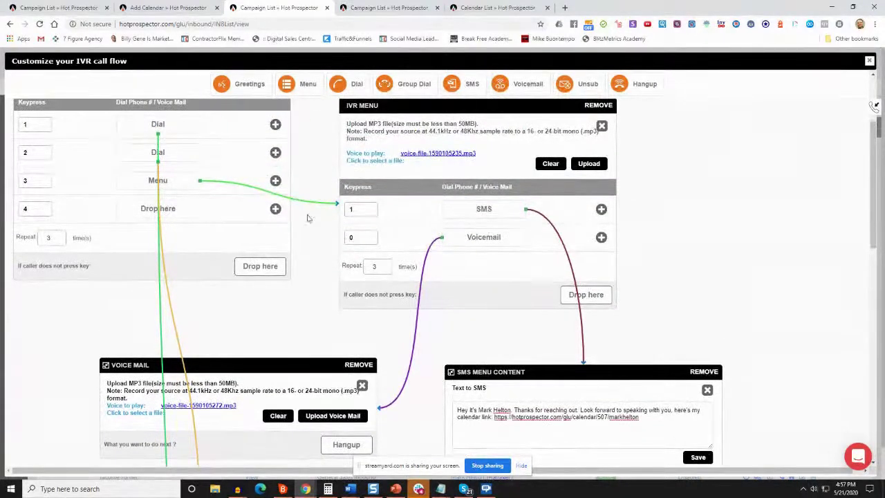
scroll(308, 217, up, 1)
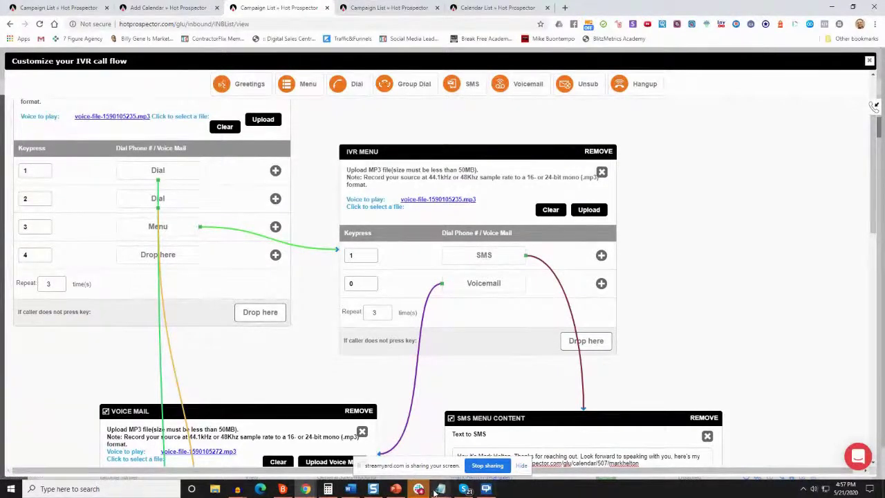
Check the call script's voicemail line in Notepad
mouse_move(440, 489)
click(565, 440)
drag(280, 185, 170, 187)
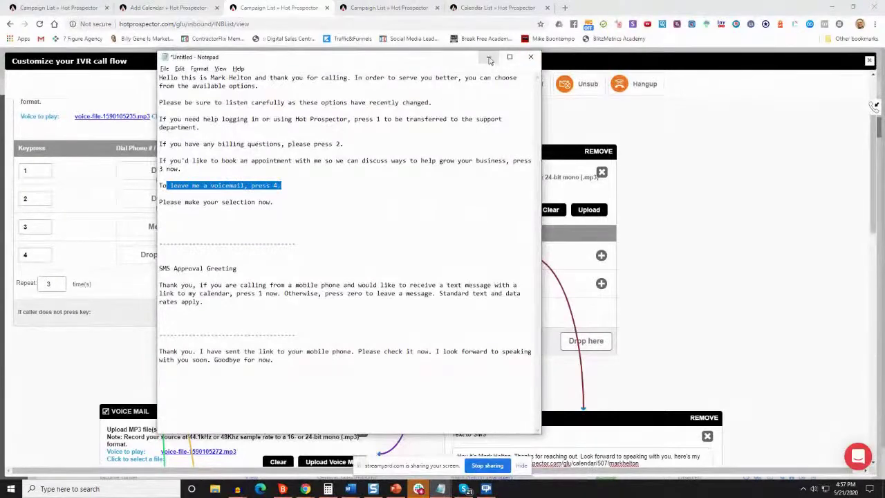
click(489, 57)
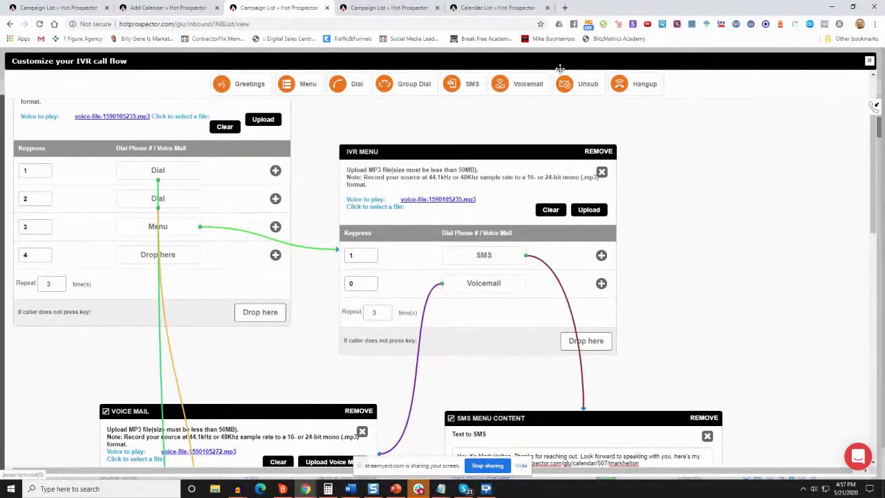
Add a Voicemail step on keypress 4 set to use uploaded greeting audio
drag(531, 84, 178, 263)
scroll(197, 267, down, 2)
click(219, 236)
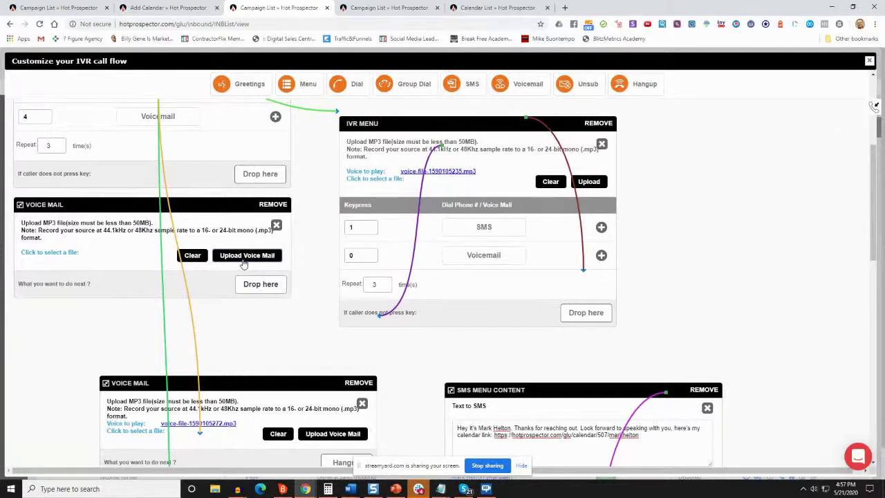
click(277, 225)
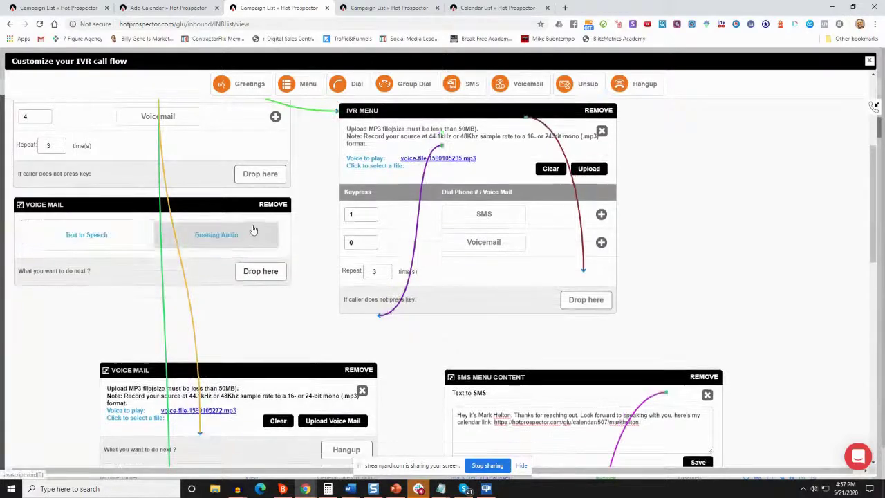
click(228, 236)
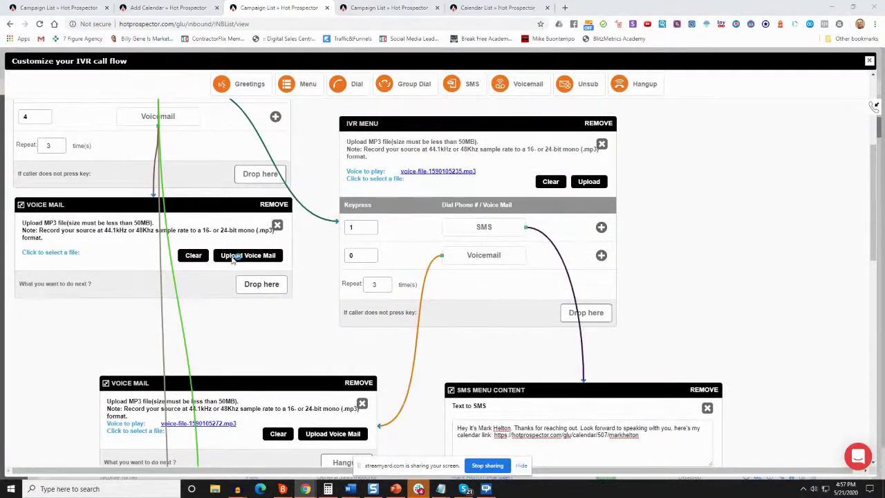
Upload unavailable.mp3 as the voicemail greeting
click(233, 257)
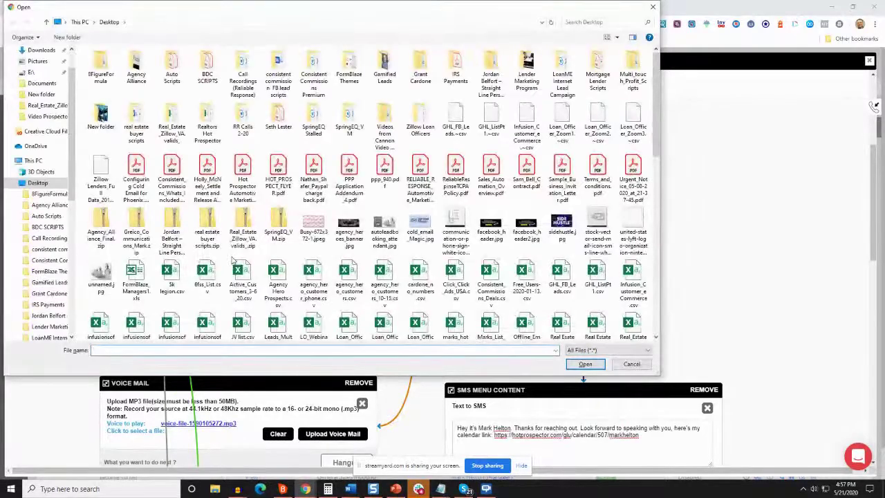
text(una)
key(Down)
key(Return)
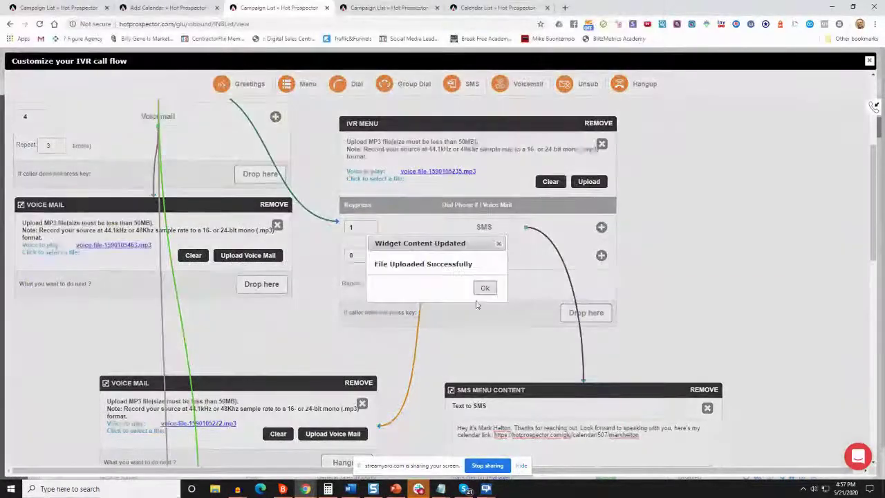
click(485, 290)
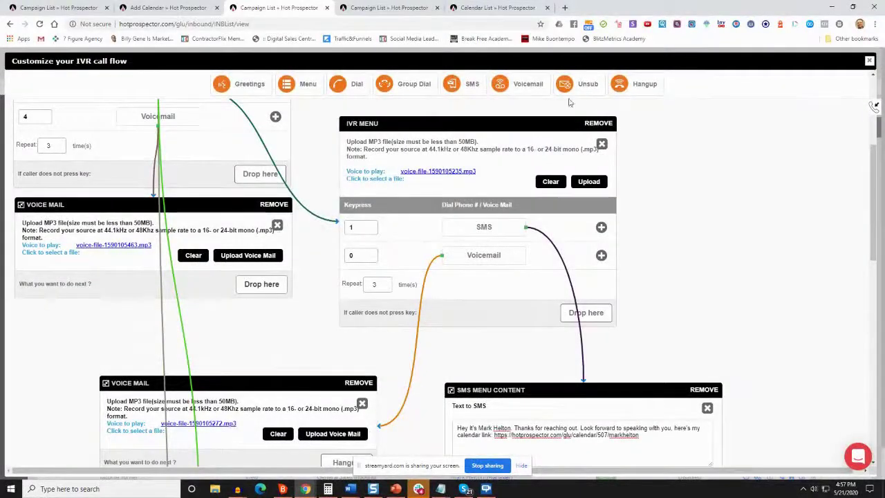
drag(642, 87, 254, 285)
drag(202, 202, 184, 222)
scroll(233, 243, up, 3)
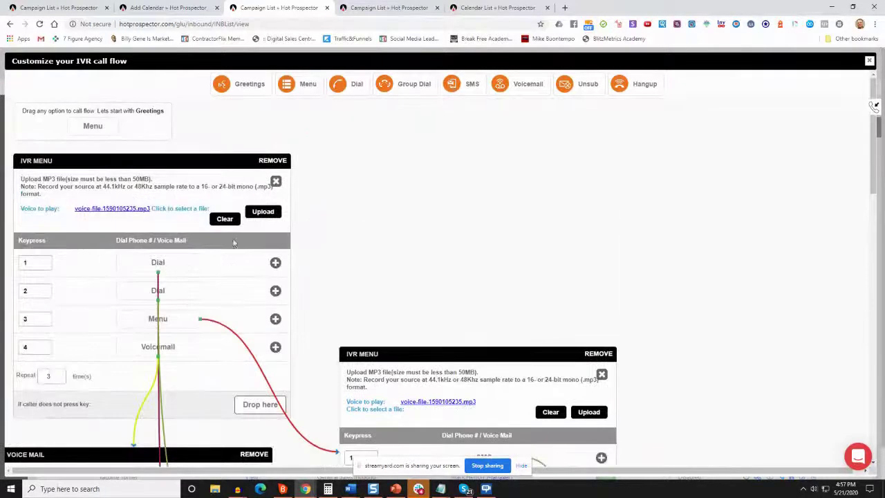
scroll(166, 283, down, 3)
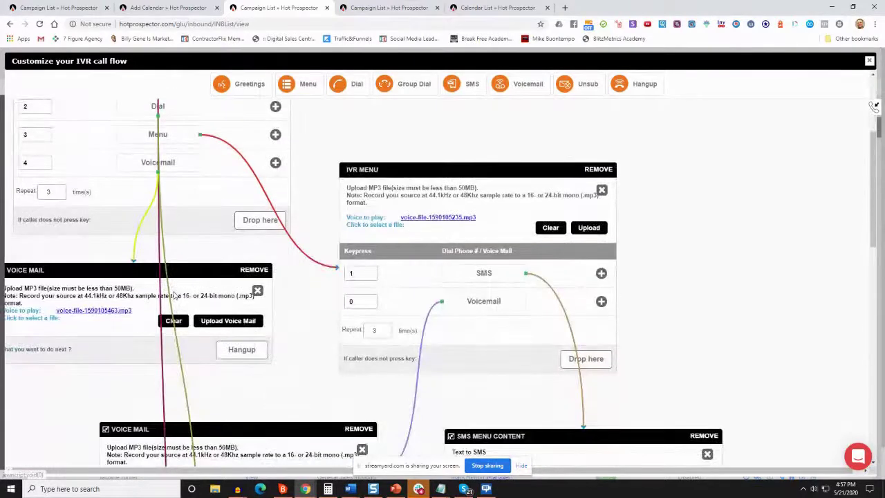
scroll(175, 296, down, 2)
scroll(173, 277, up, 3)
scroll(166, 332, down, 4)
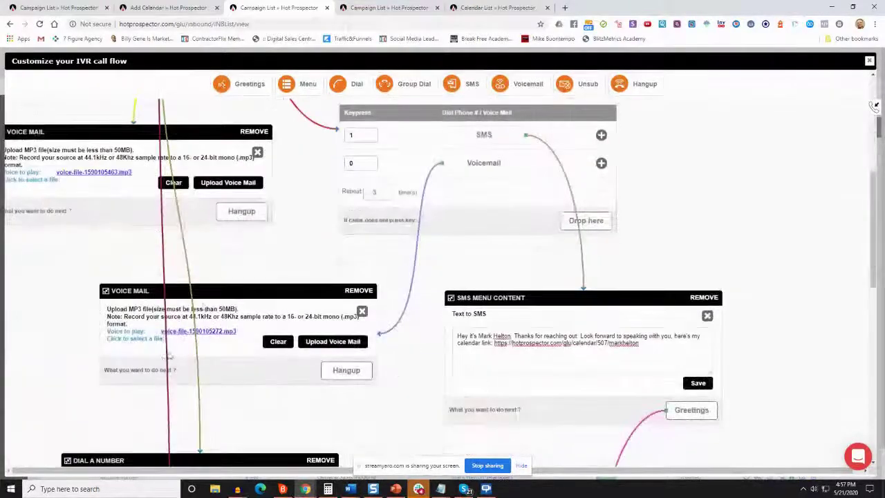
drag(136, 460, 81, 373)
scroll(181, 373, up, 1)
scroll(181, 374, up, 3)
scroll(184, 370, down, 6)
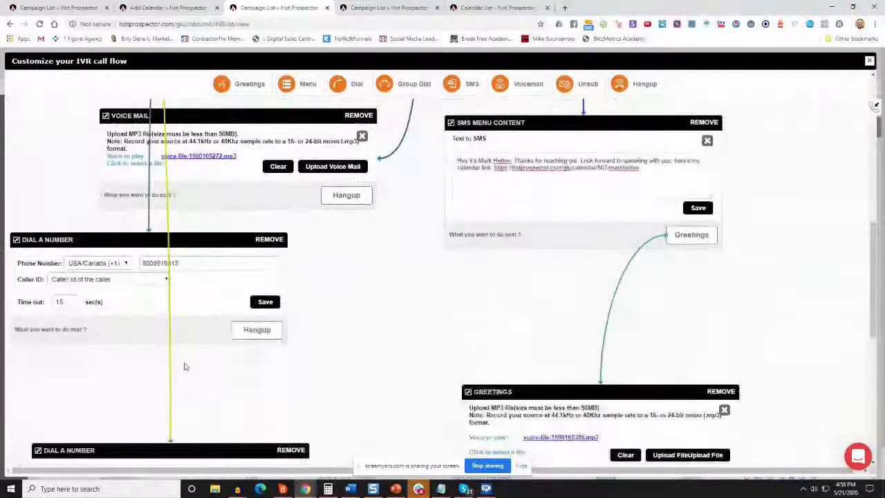
scroll(184, 367, down, 3)
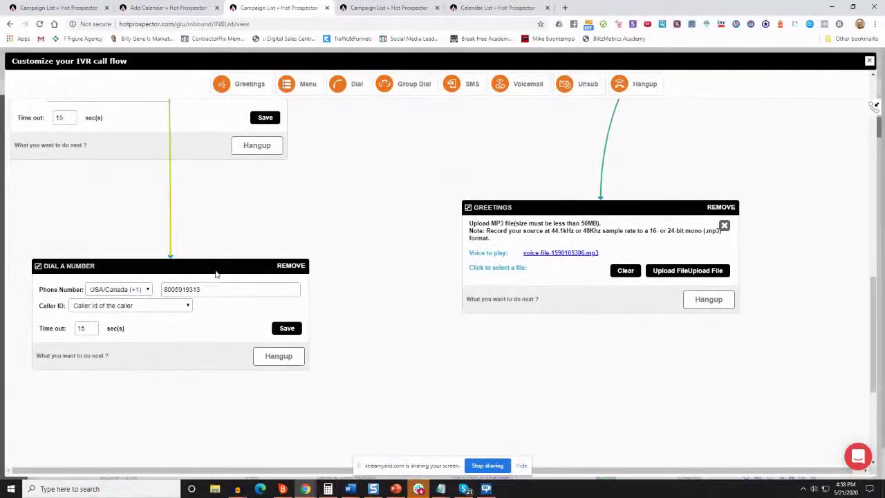
scroll(209, 266, up, 3)
scroll(178, 193, up, 5)
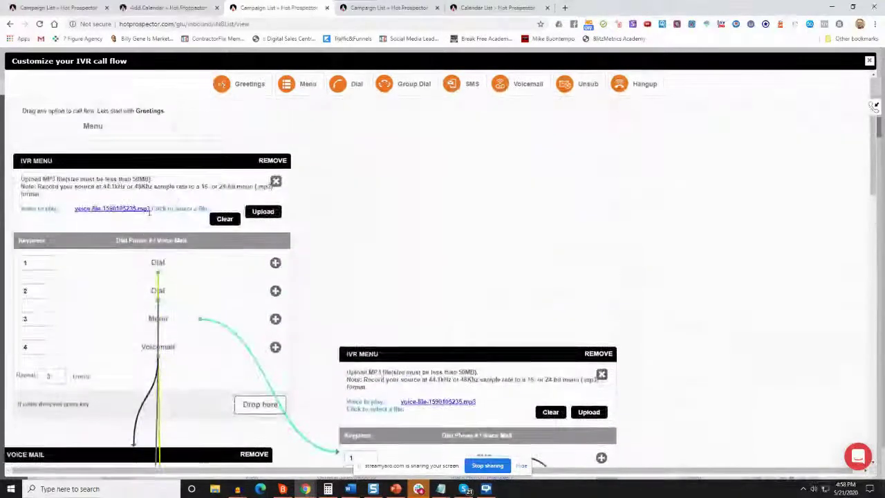
scroll(546, 349, down, 3)
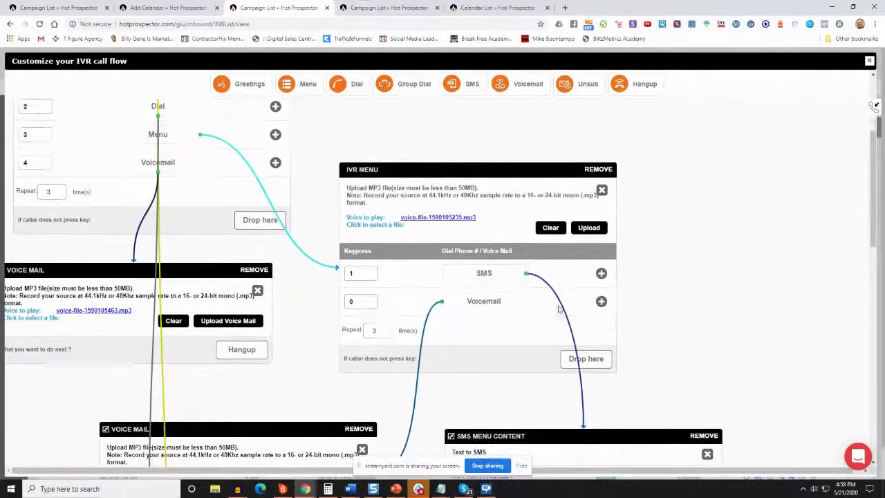
scroll(551, 327, down, 3)
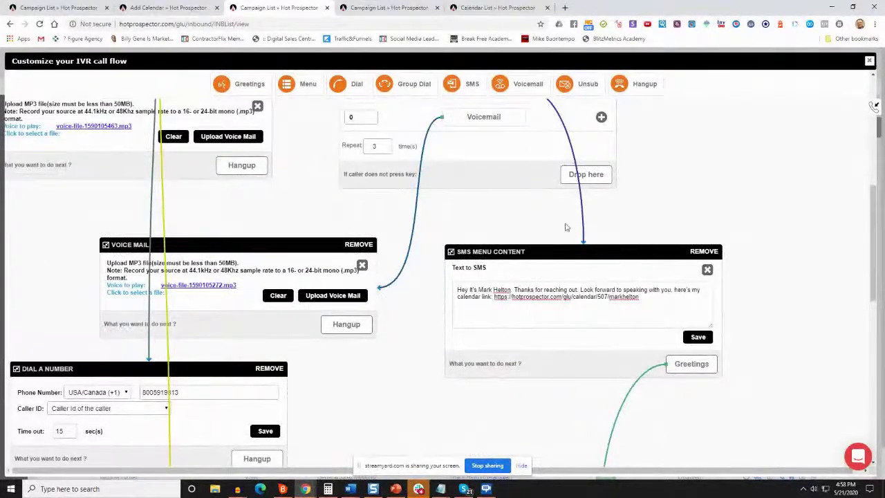
scroll(477, 225, up, 2)
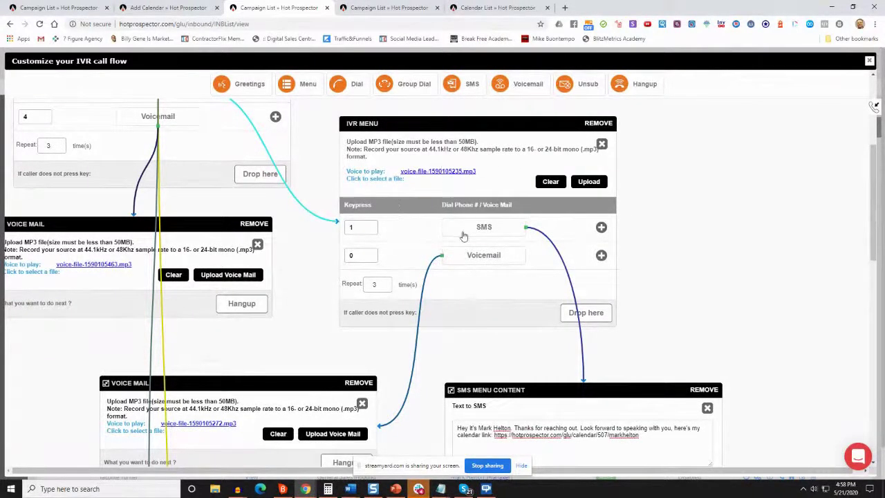
scroll(481, 229, down, 3)
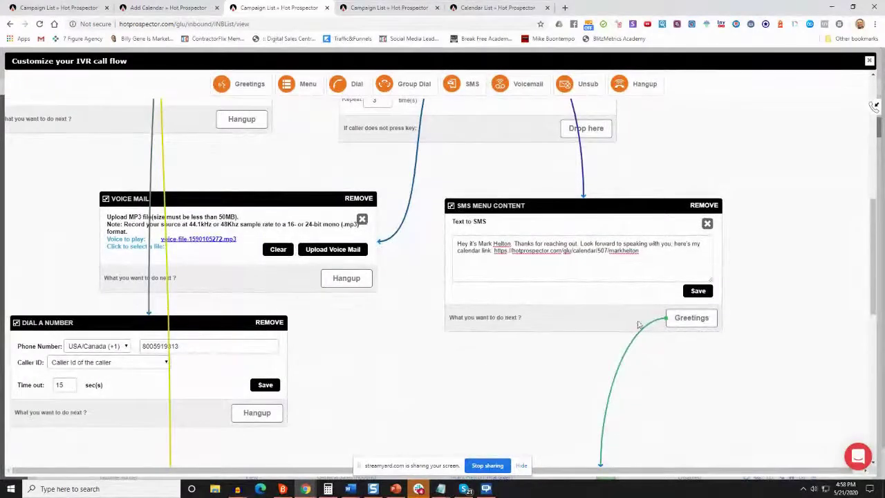
click(670, 318)
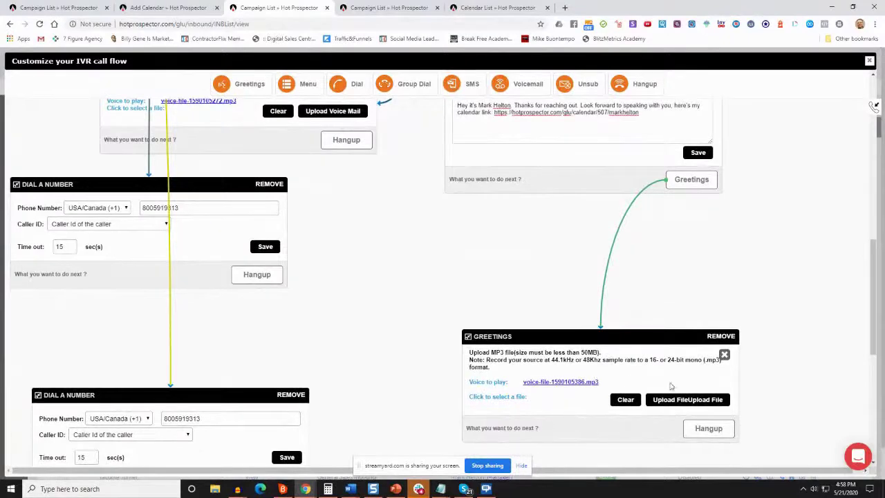
scroll(573, 354, down, 2)
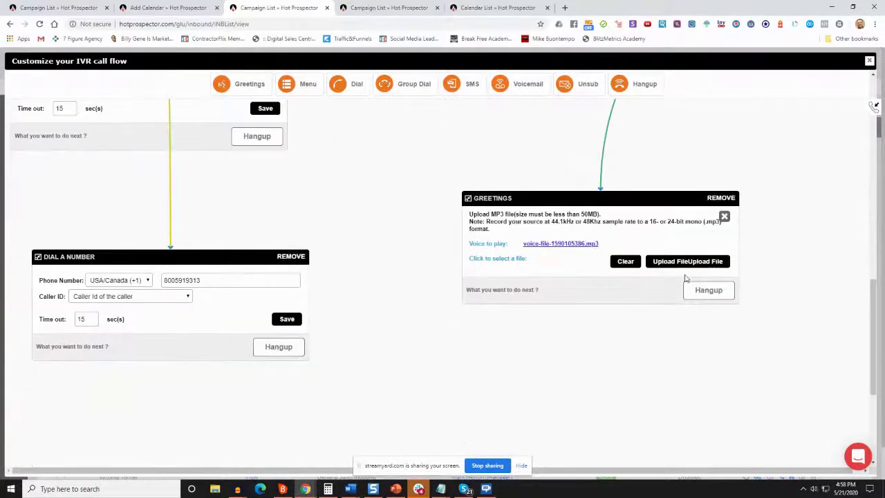
scroll(192, 303, up, 10)
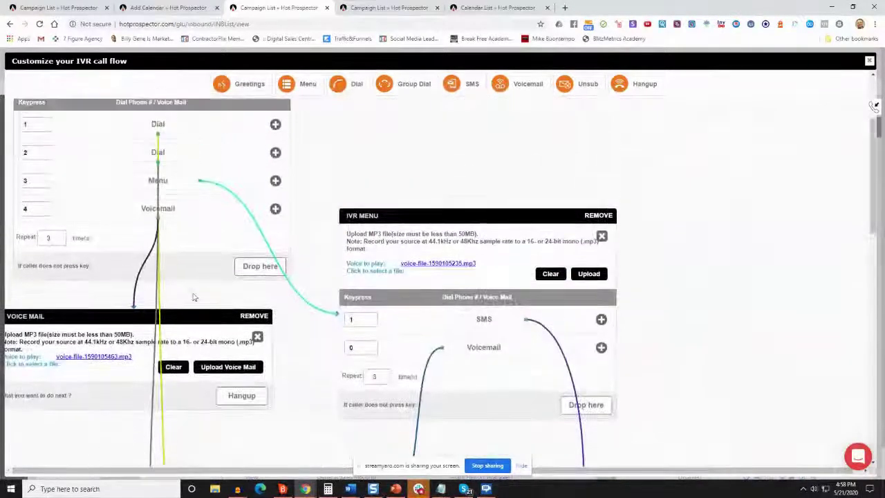
scroll(158, 173, down, 10)
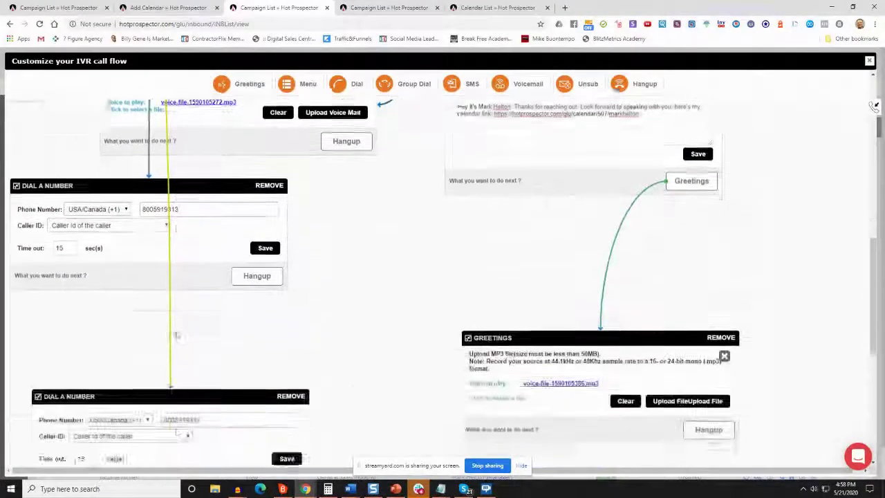
scroll(176, 335, up, 3)
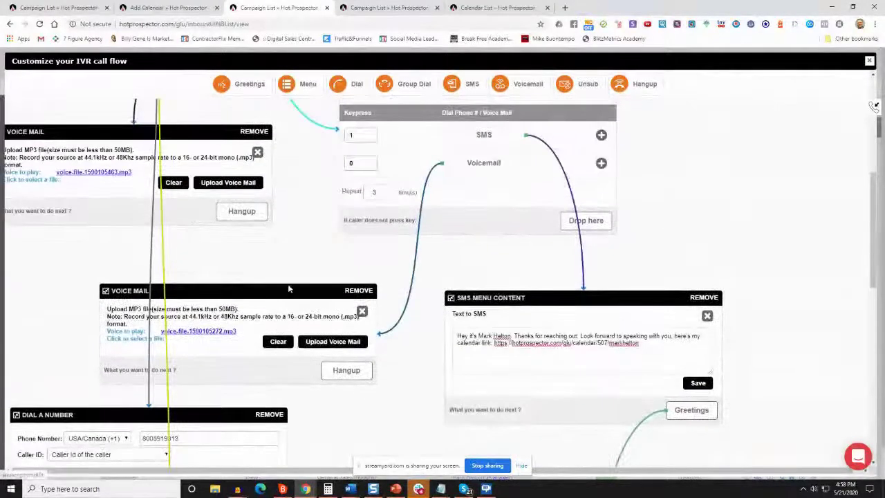
scroll(349, 297, up, 5)
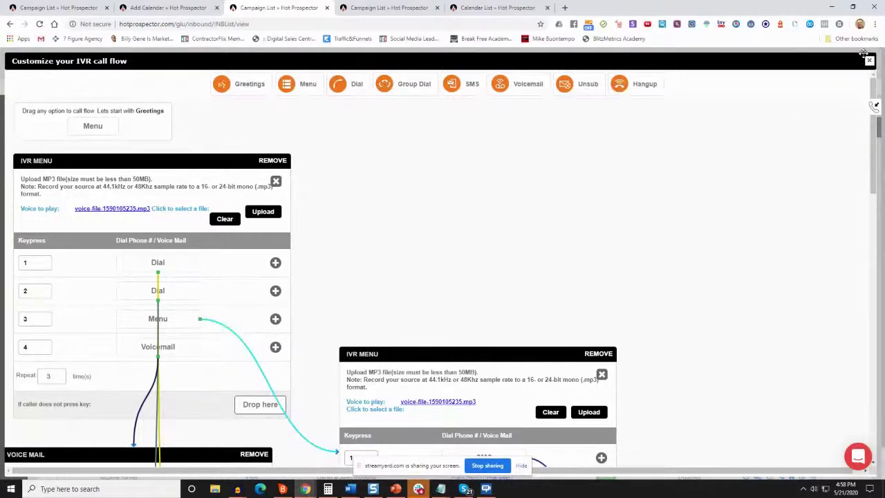
Close the IVR call flow editor and configuration panel, after briefly rechecking the default flow
click(869, 61)
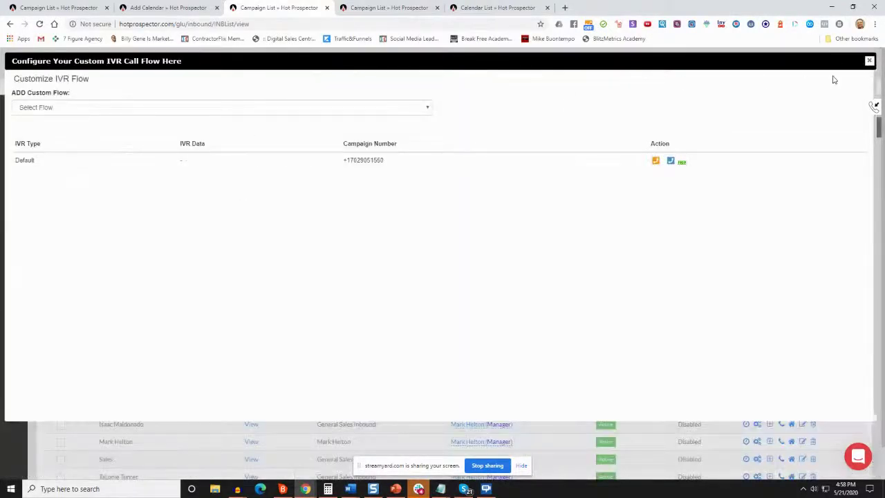
click(870, 61)
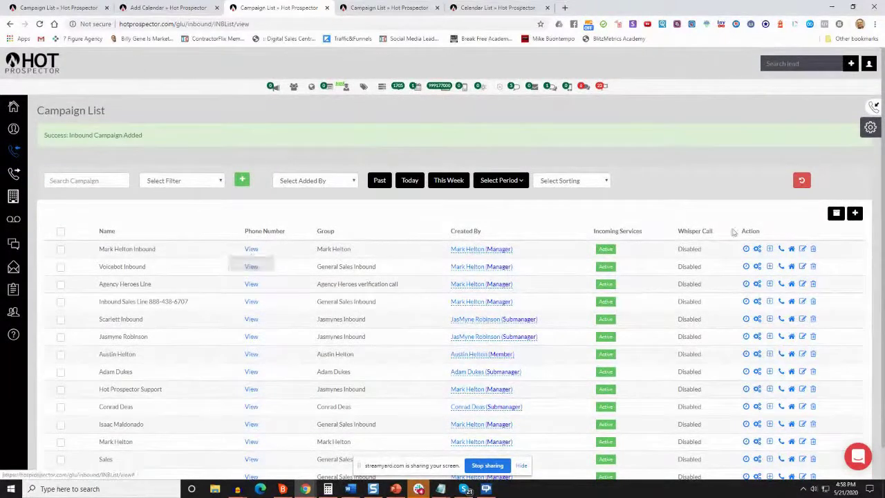
click(757, 248)
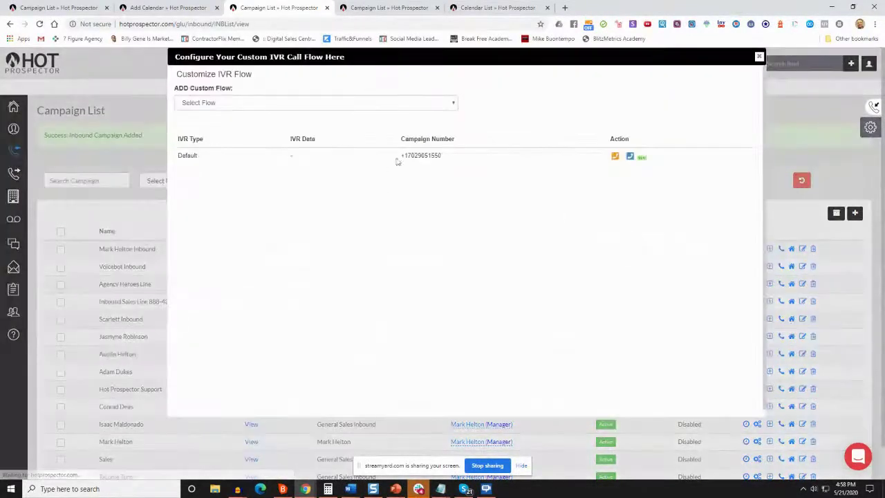
click(630, 157)
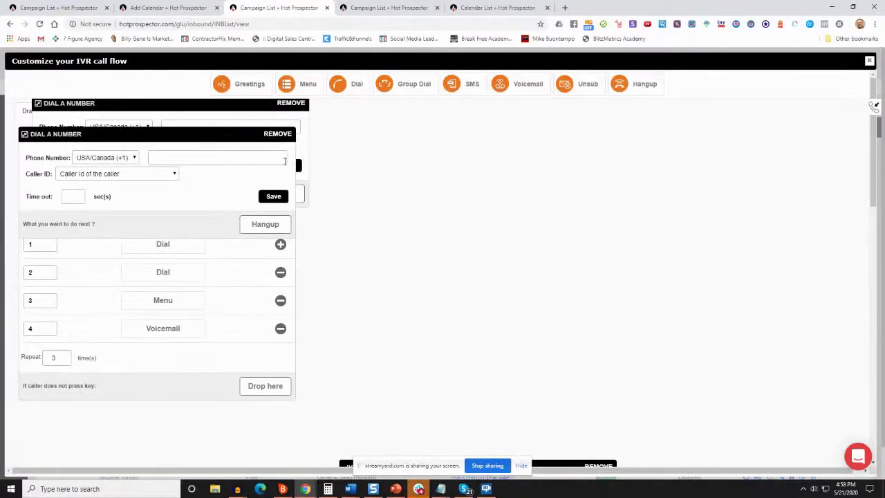
scroll(338, 181, down, 8)
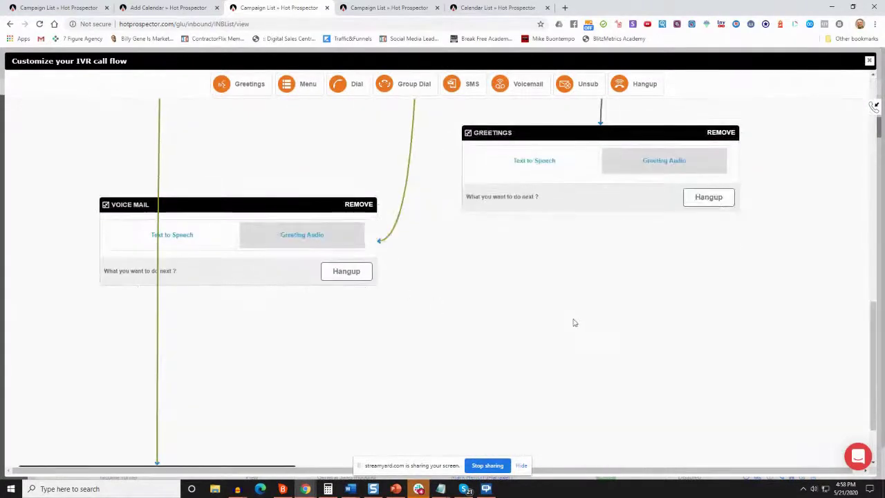
scroll(573, 322, up, 8)
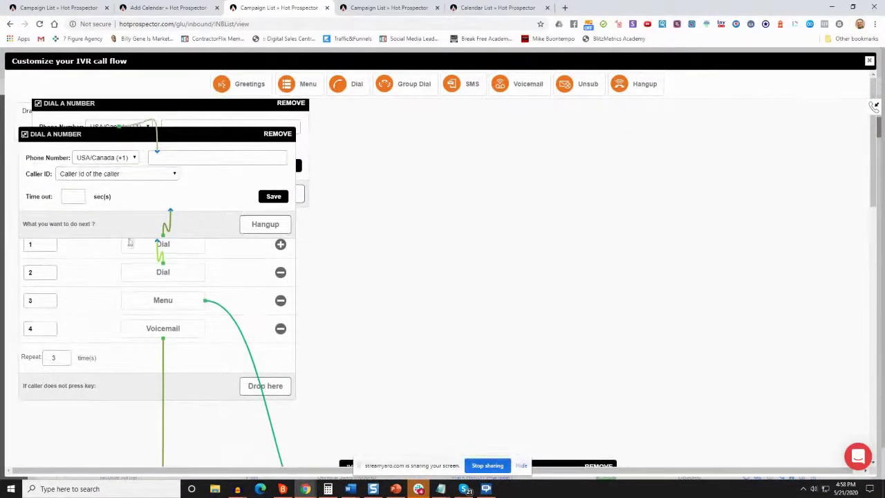
click(869, 61)
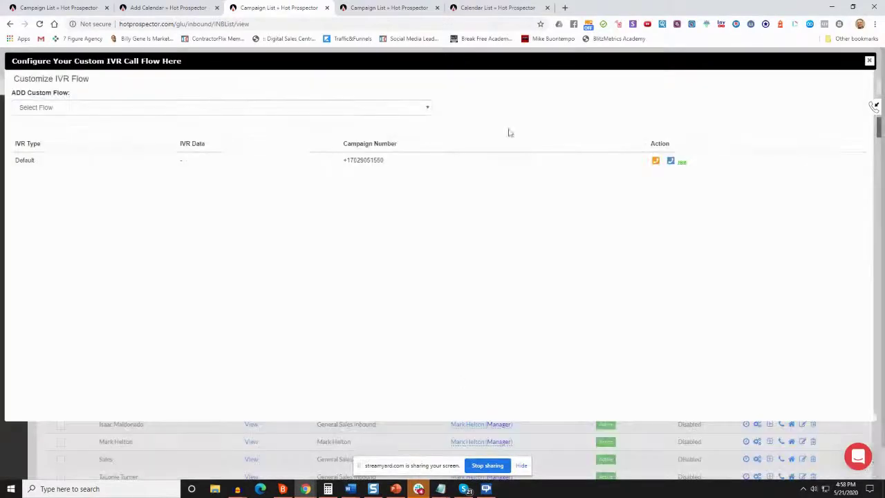
click(869, 62)
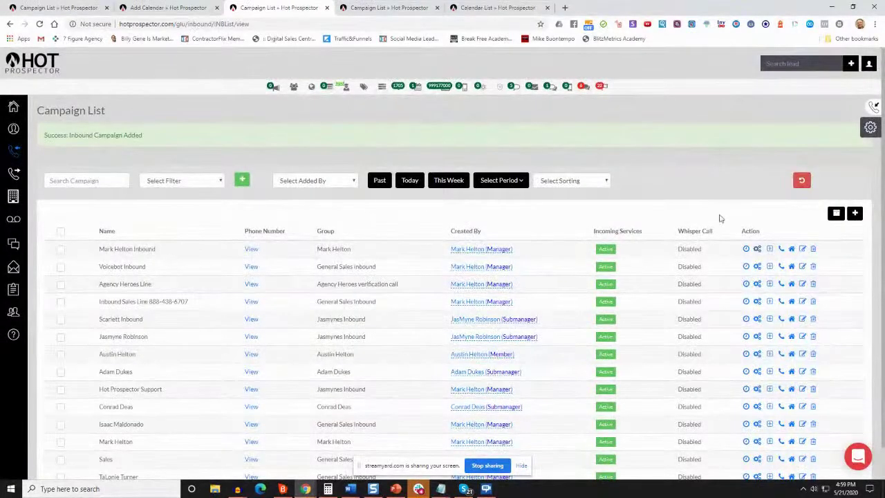
Switch to the Calendar List and dismiss the Embed Code dialog
click(393, 9)
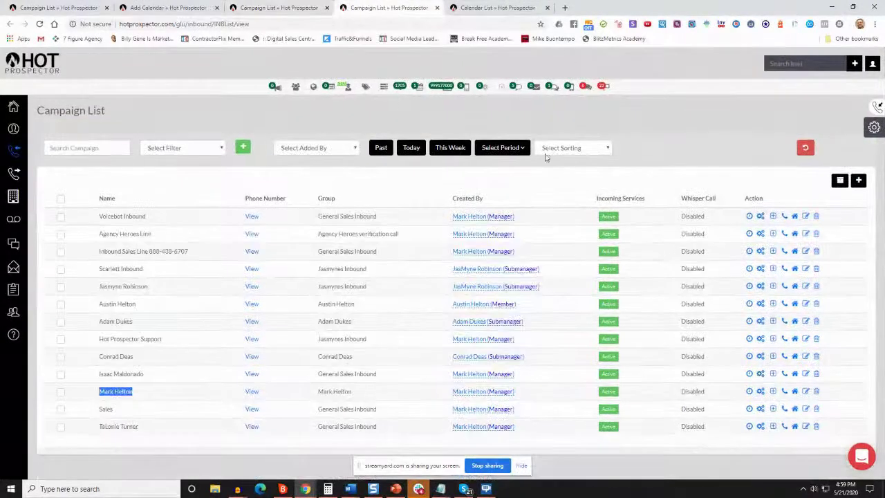
click(478, 7)
click(564, 74)
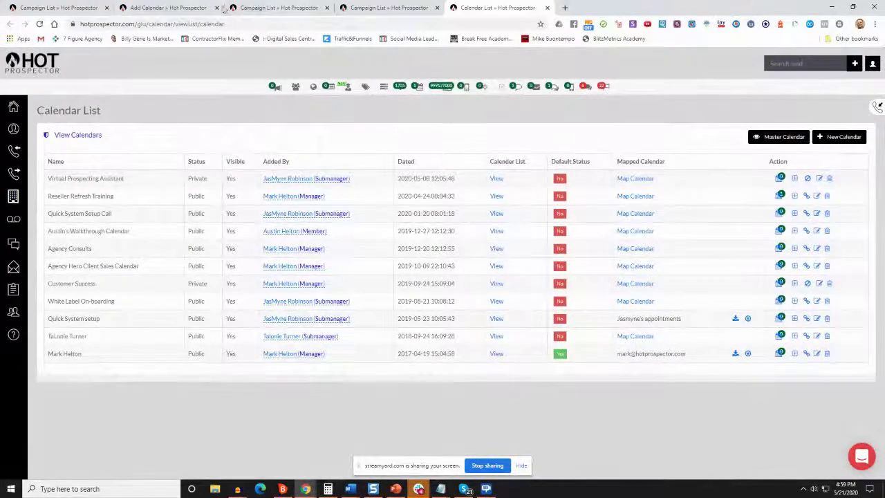
Glance at the new calendar form's URL field, then return to the calendar list
click(165, 8)
scroll(386, 150, up, 1)
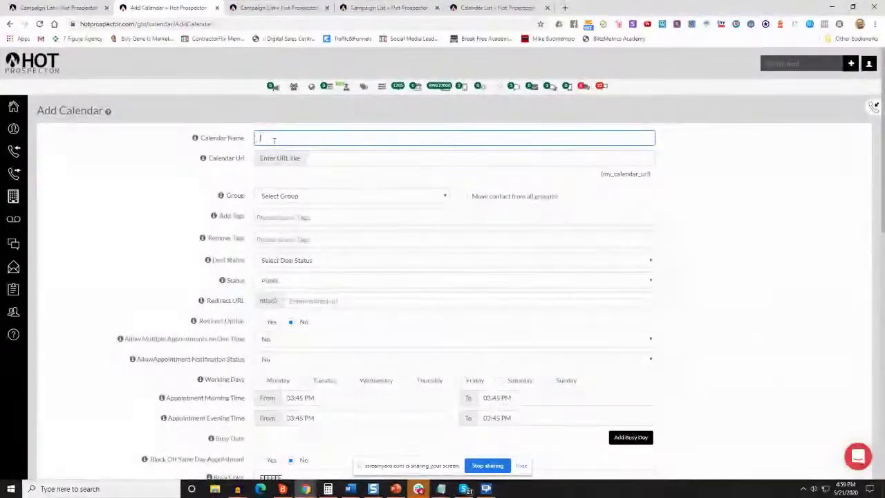
click(322, 159)
click(453, 6)
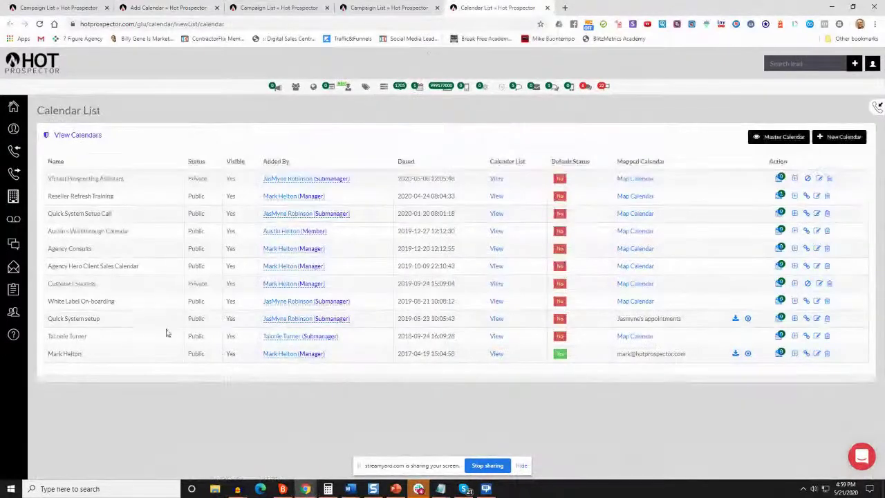
Edit the calendar marked Default Status Yes and review its settings
click(816, 353)
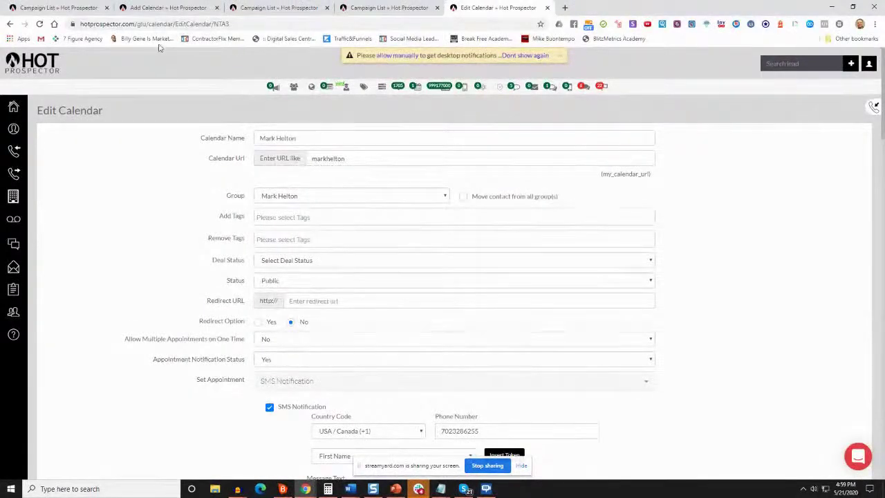
click(132, 23)
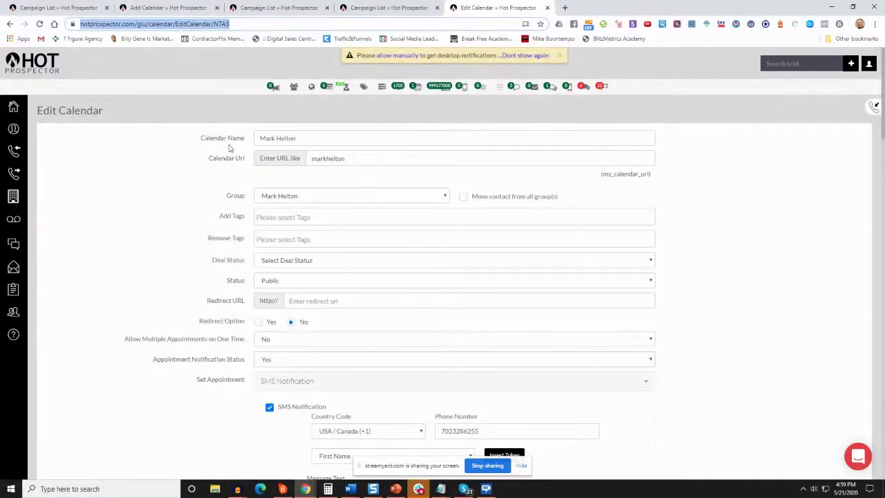
scroll(324, 136, down, 3)
scroll(339, 139, up, 3)
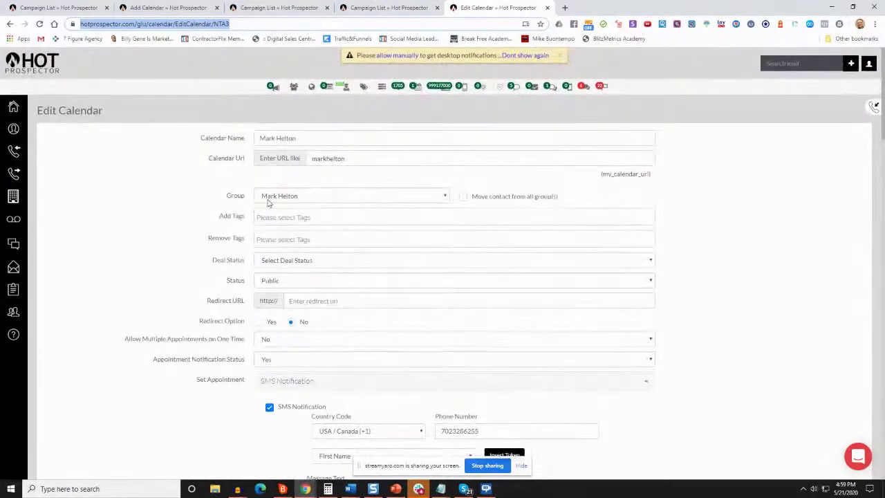
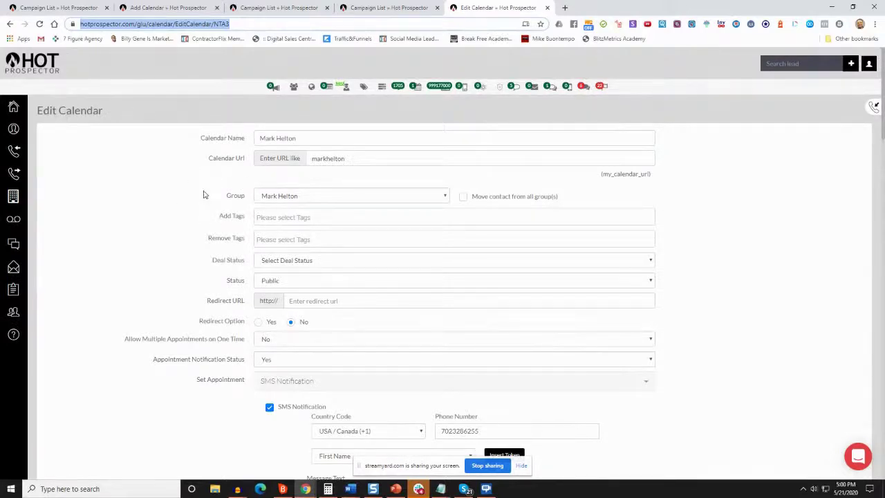
Turn on moving booked contacts out of all groups
click(467, 200)
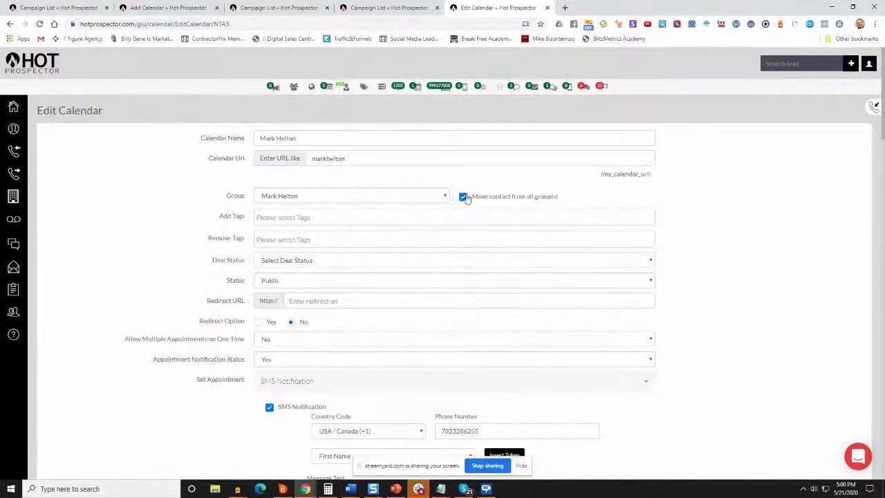
mouse_move(21, 183)
scroll(276, 277, down, 2)
scroll(280, 207, up, 1)
Add the VA Appointment Set tag to Add Tags by searching 'app'
click(280, 175)
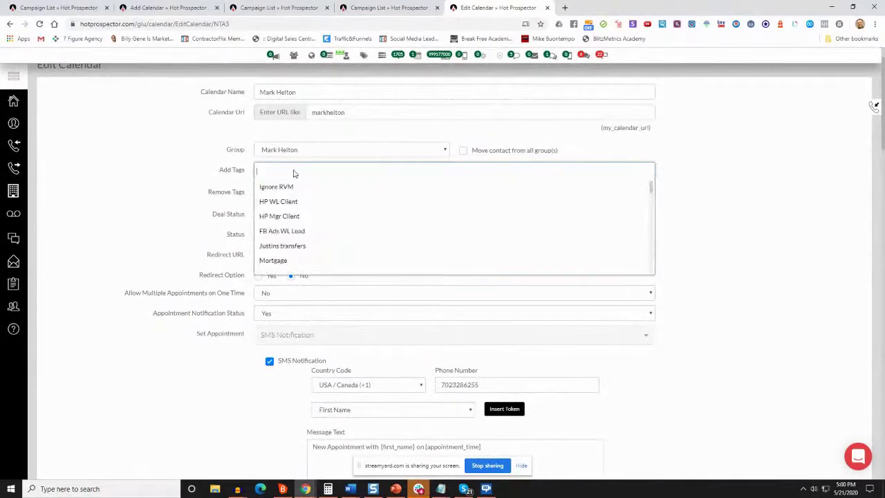
text(app)
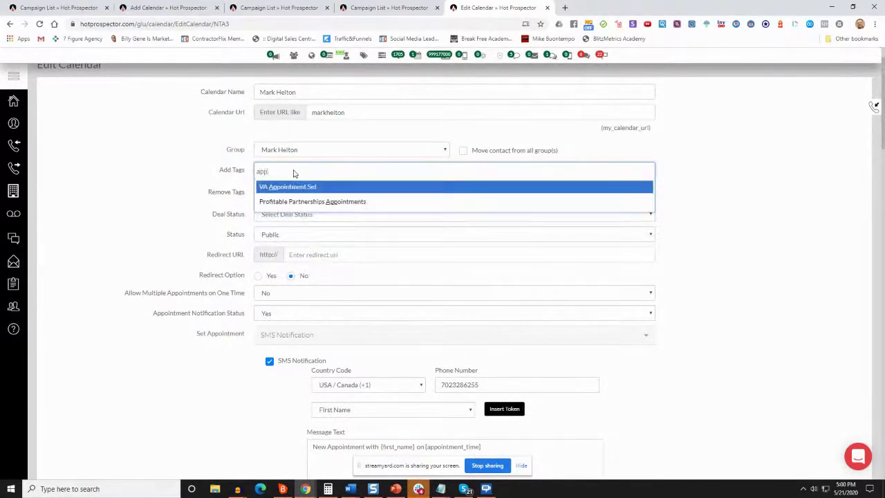
key(Return)
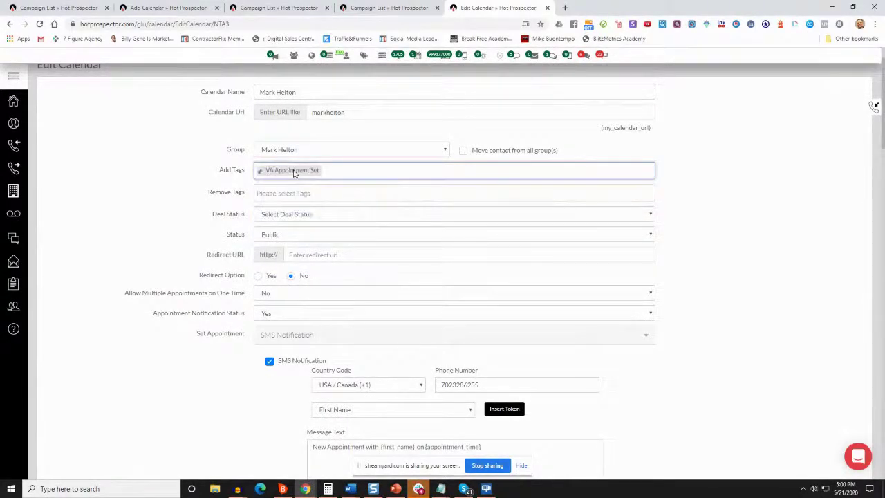
scroll(226, 147, up, 2)
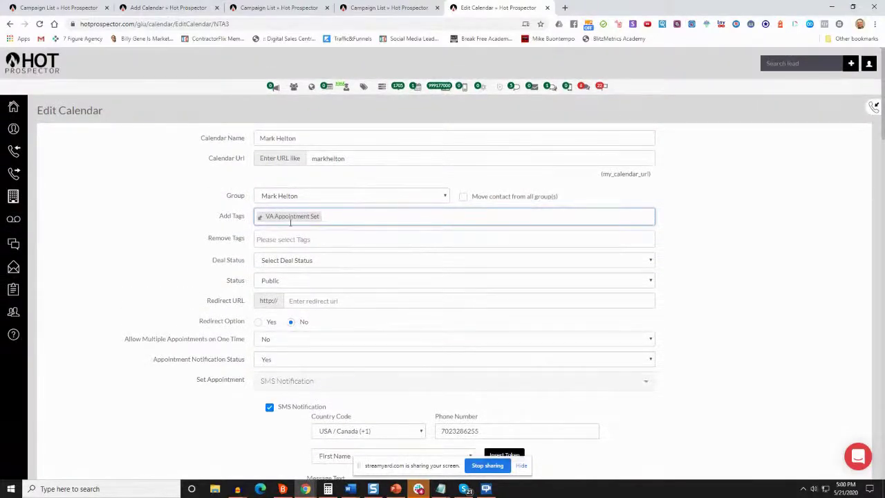
Review the Remove Tags list, leave both tag fields empty, and bring up the Deal Status choices
click(314, 239)
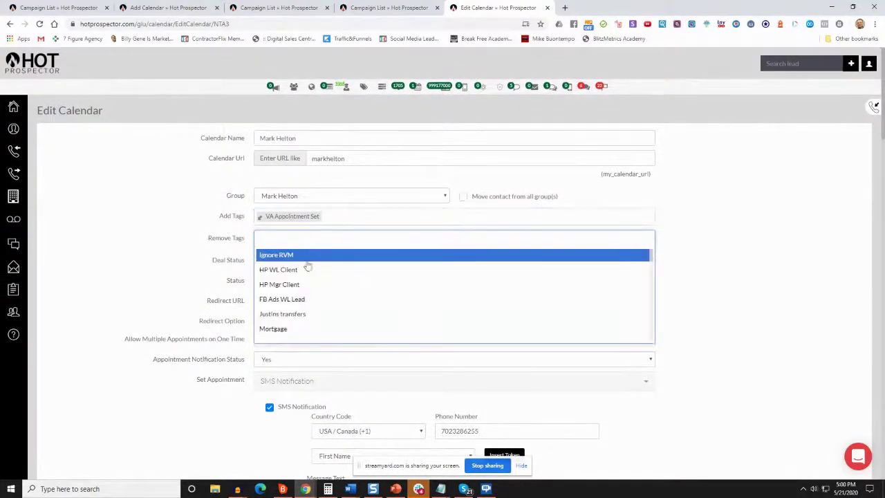
scroll(320, 288, down, 4)
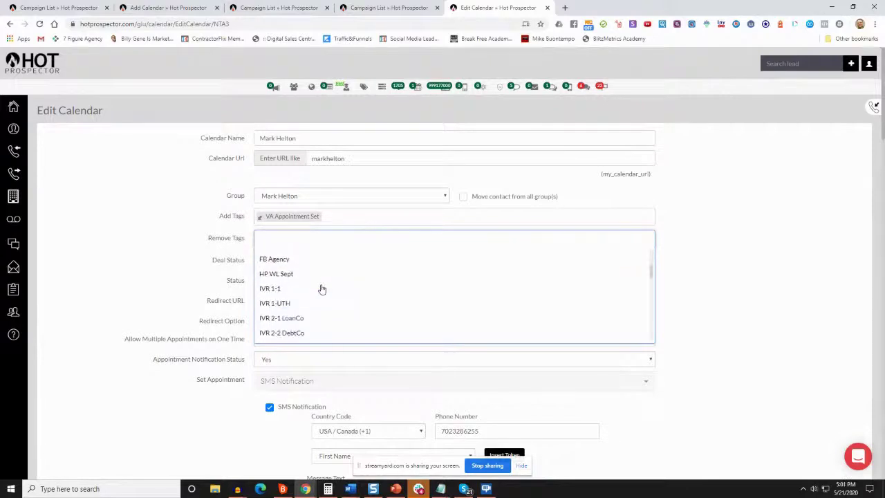
scroll(320, 289, up, 4)
click(336, 218)
click(338, 222)
click(229, 205)
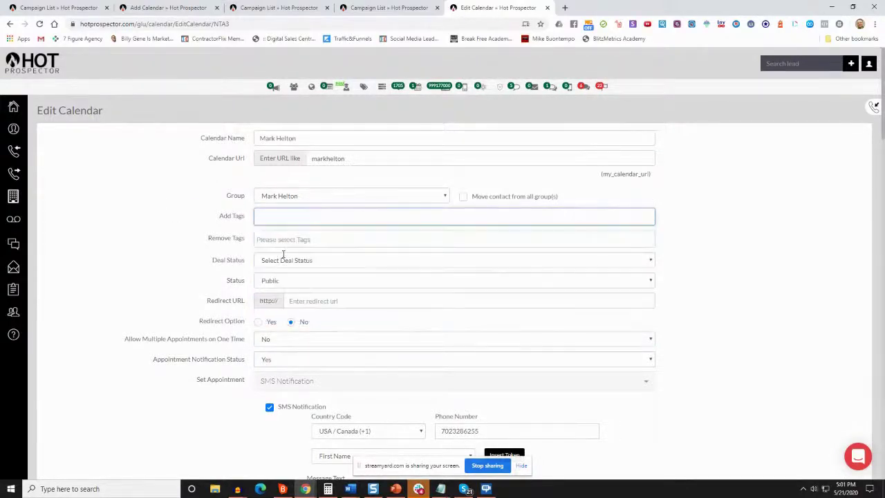
click(315, 262)
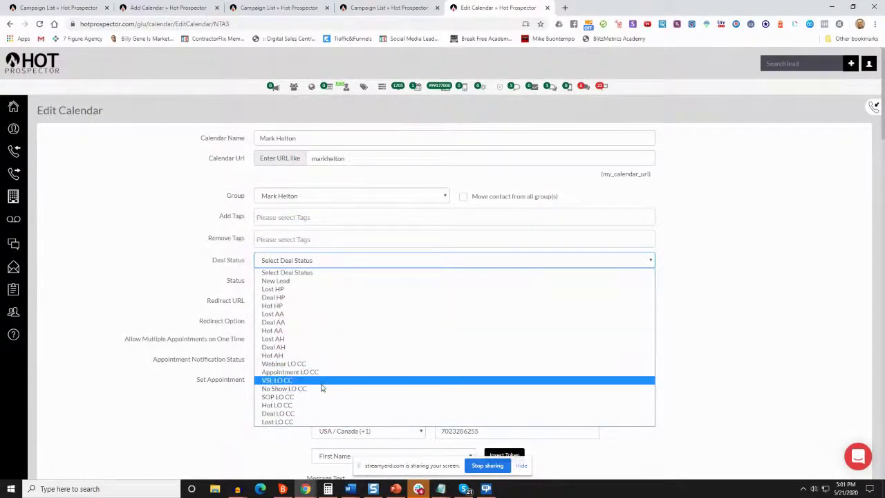
Try Hot LO CC as the deal status, then reset it to Select Deal Status
click(308, 406)
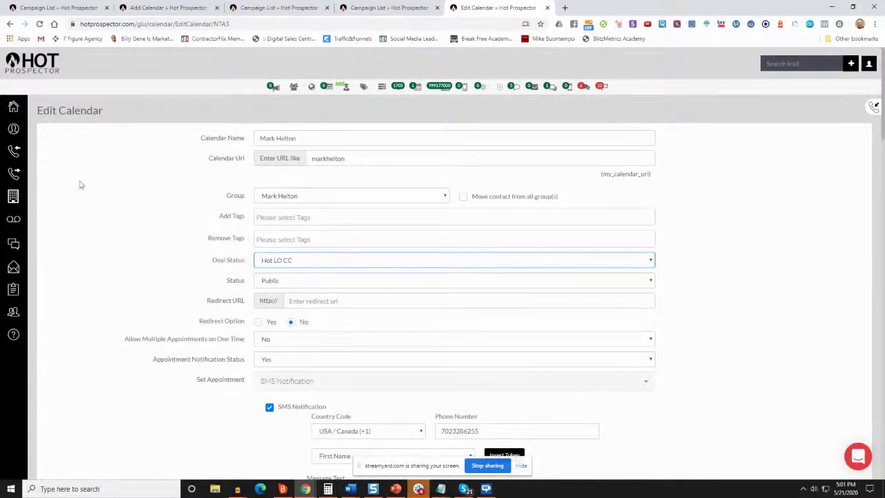
click(282, 263)
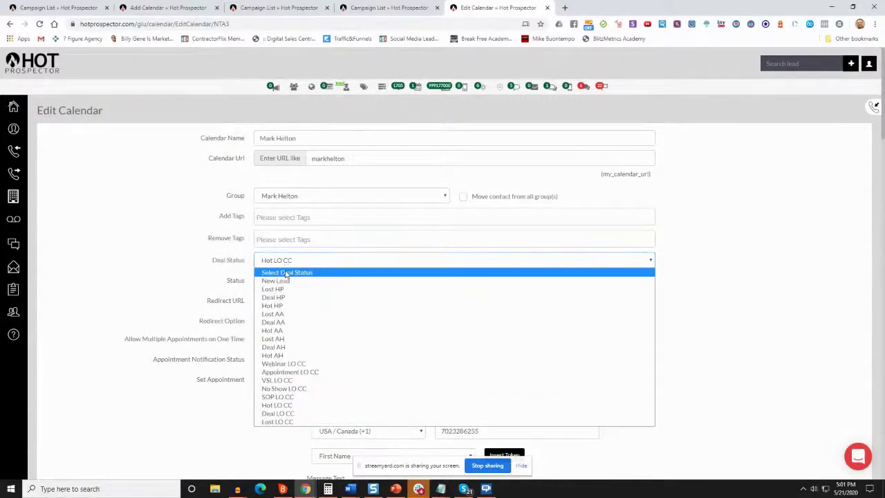
click(287, 273)
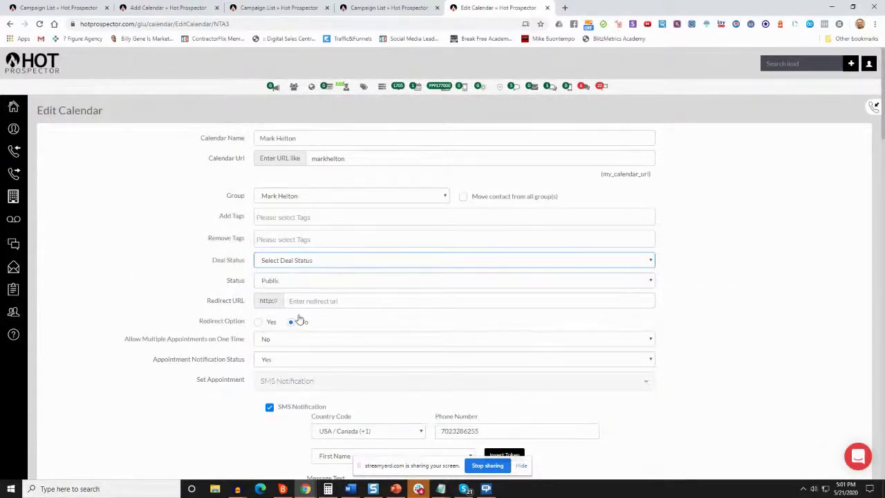
scroll(294, 304, down, 1)
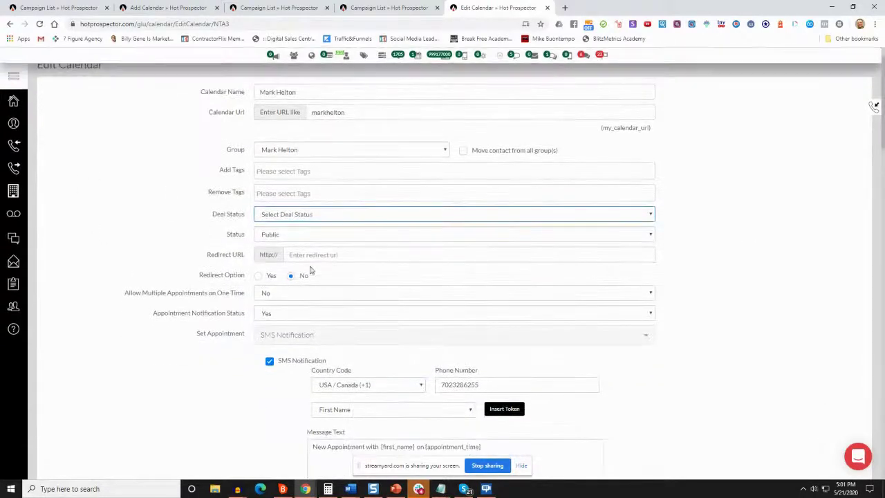
Leave the Redirect URL blank and set Redirect Option back to No after trying Yes
click(297, 254)
drag(207, 255, 250, 259)
click(325, 257)
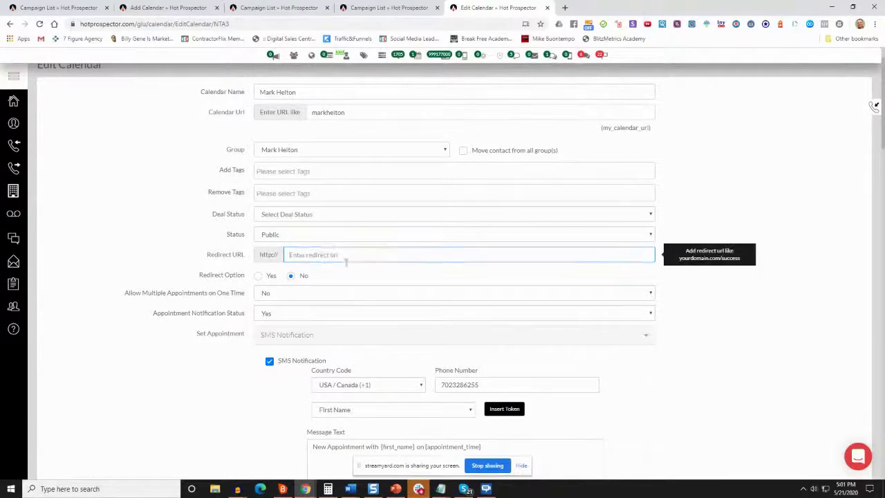
click(258, 278)
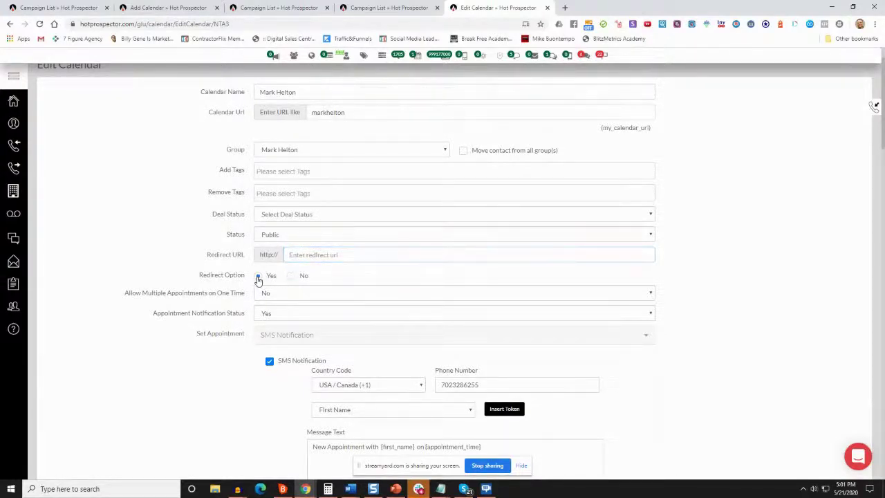
click(291, 276)
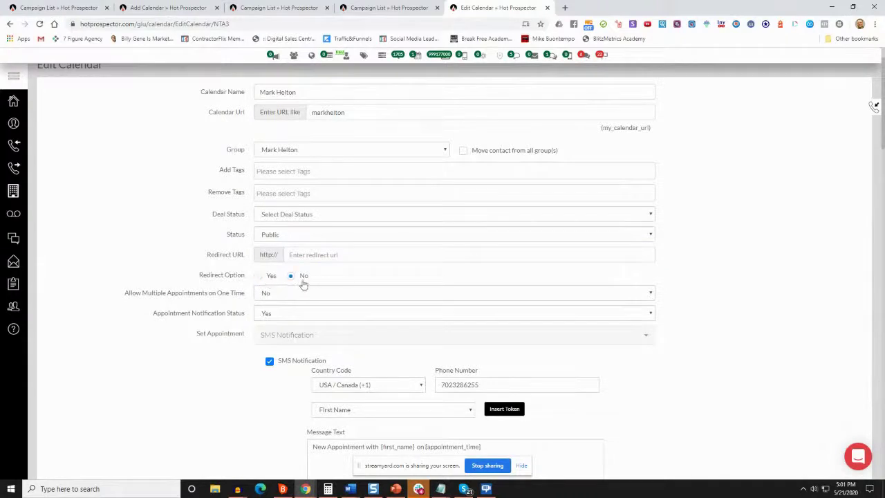
scroll(323, 297, down, 2)
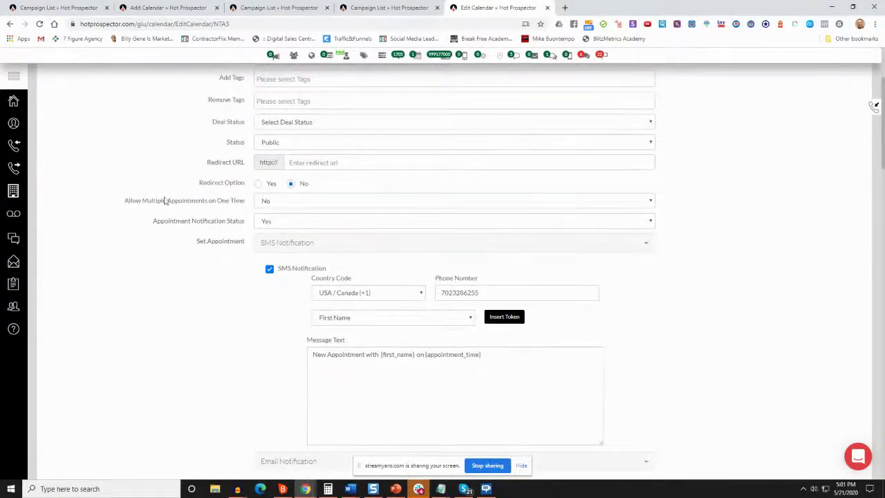
click(297, 202)
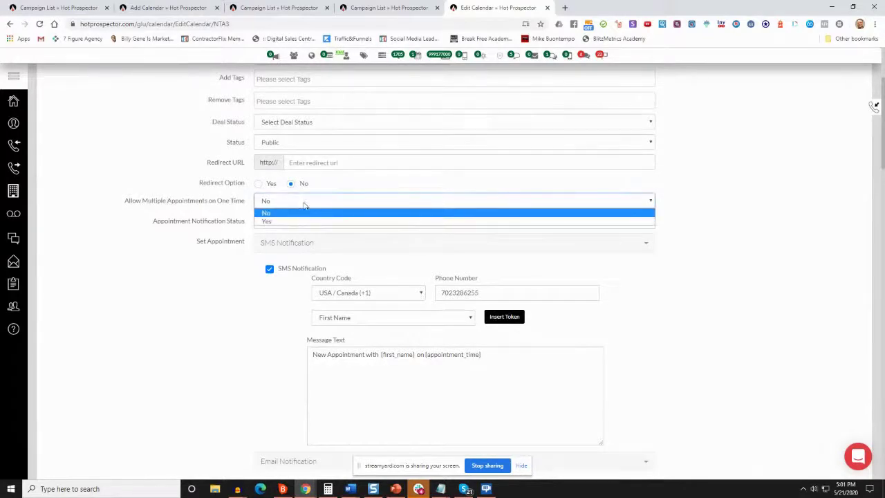
click(314, 208)
click(314, 208)
click(300, 216)
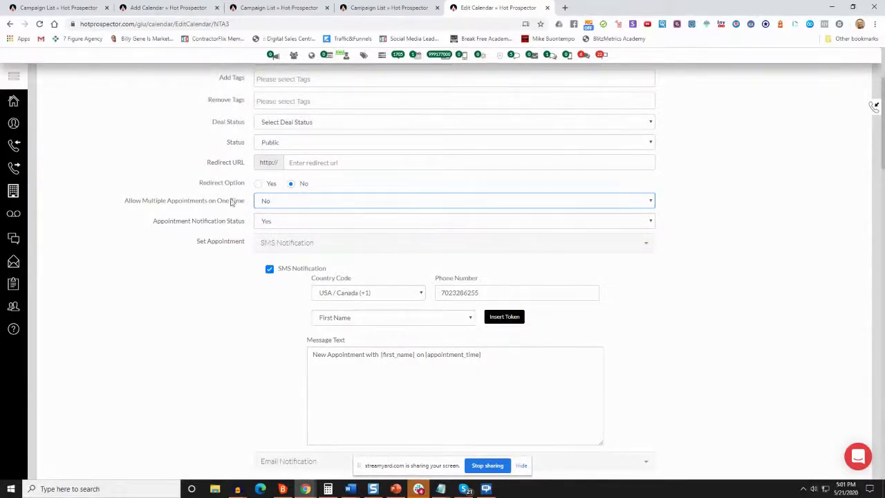
click(279, 205)
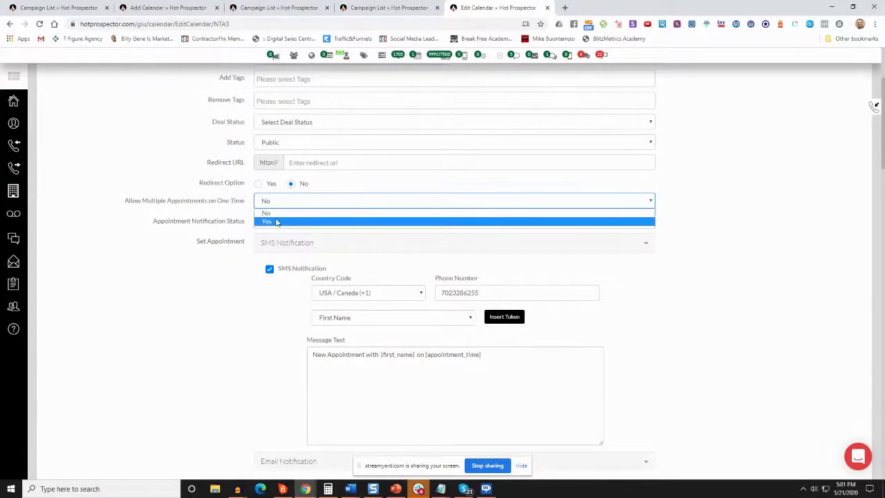
click(277, 221)
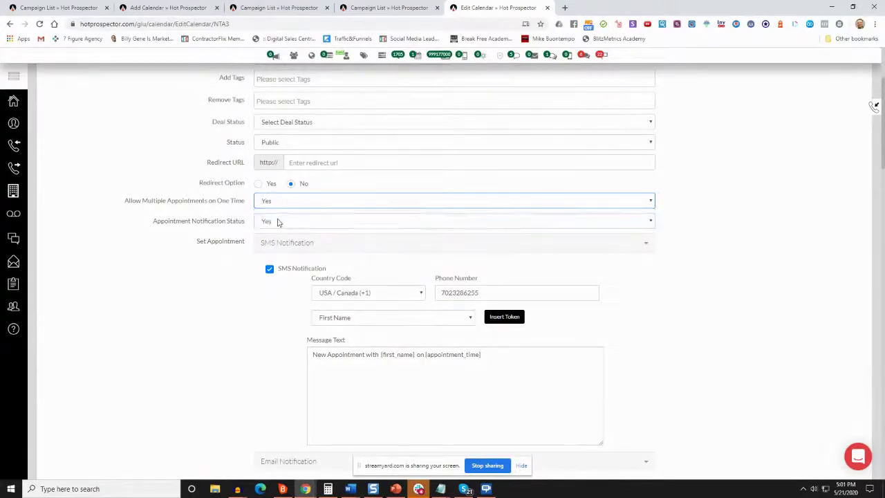
click(283, 206)
click(276, 213)
click(305, 199)
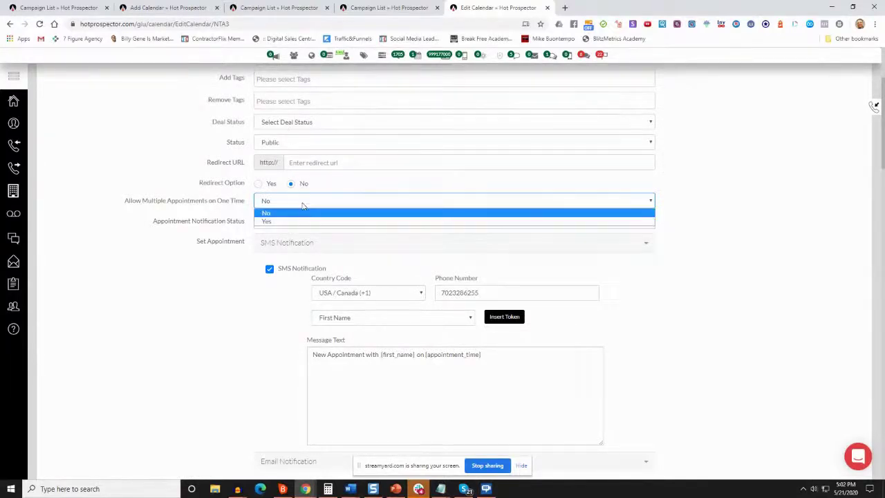
click(148, 176)
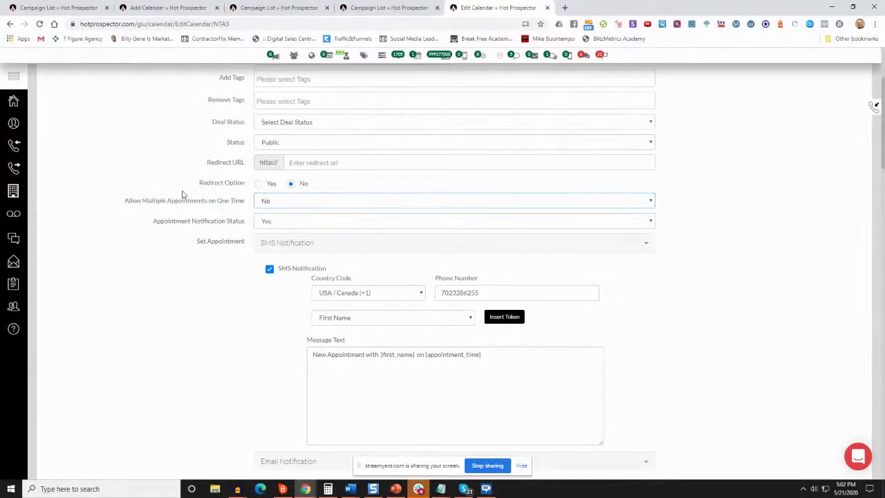
click(275, 221)
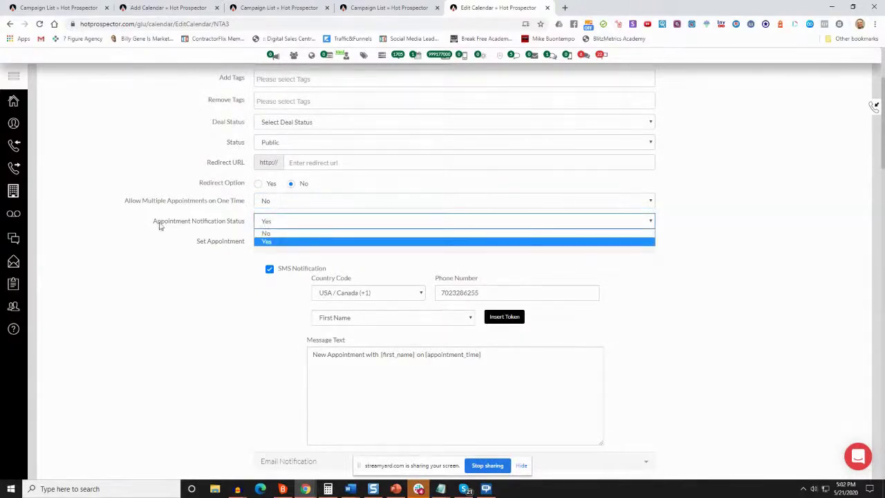
click(246, 251)
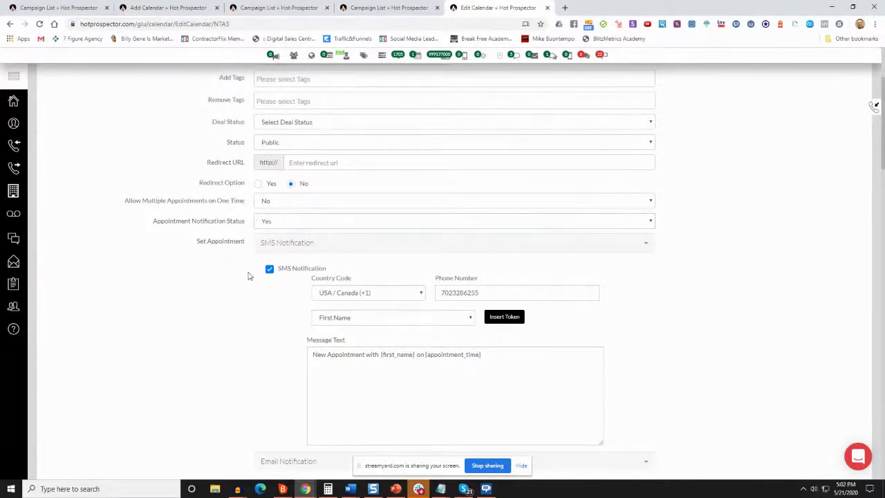
click(314, 252)
click(312, 251)
drag(520, 359, 313, 354)
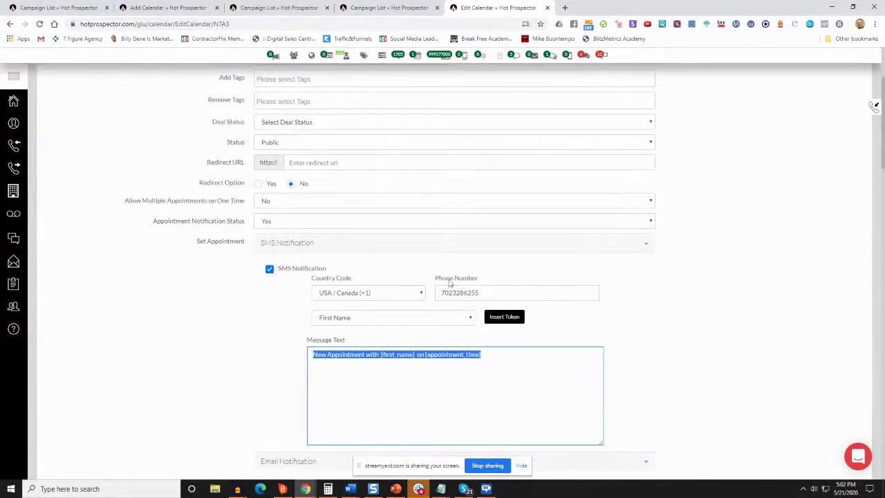
Expand and re-collapse the Email Notification settings, leaving SMS Notification collapsed
scroll(488, 304, down, 1)
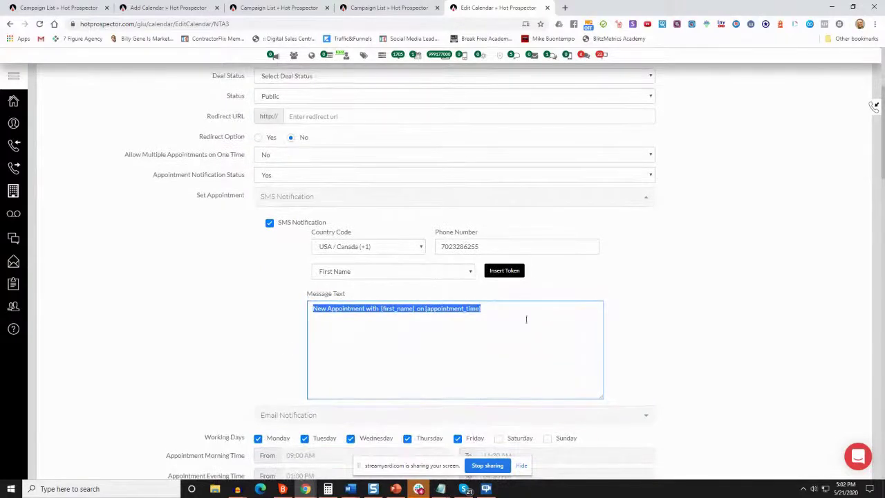
scroll(503, 315, down, 1)
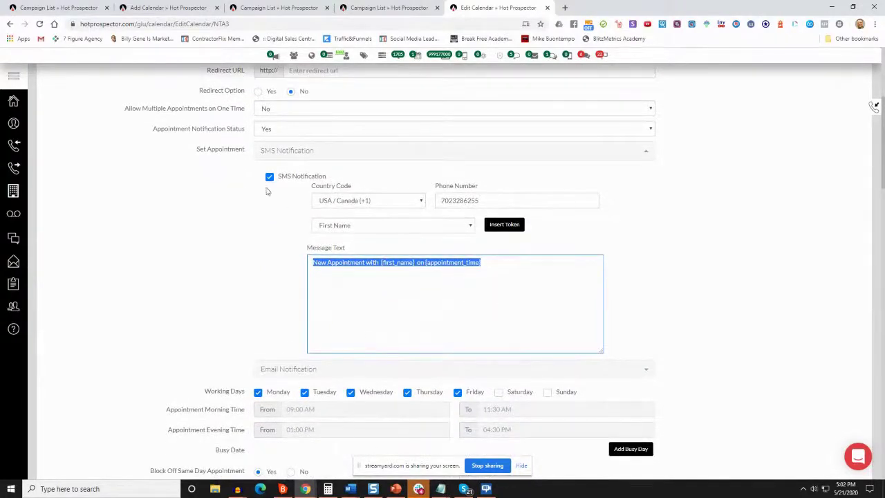
scroll(339, 356, down, 1)
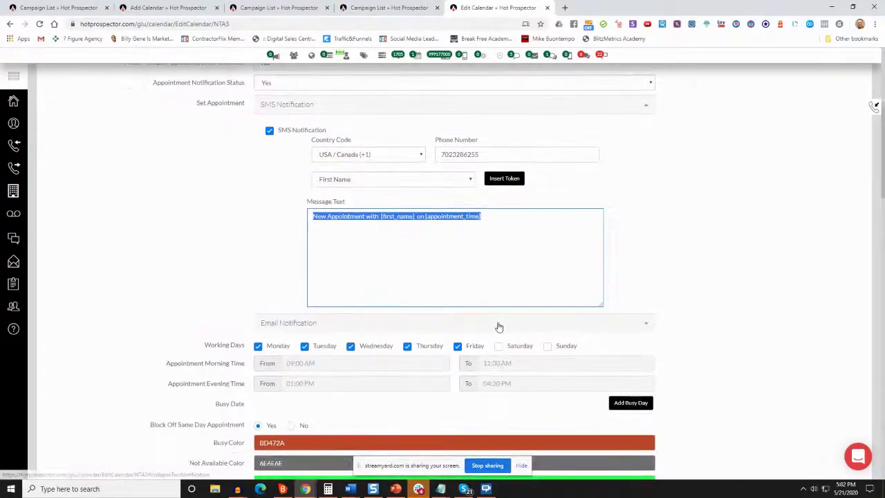
click(500, 326)
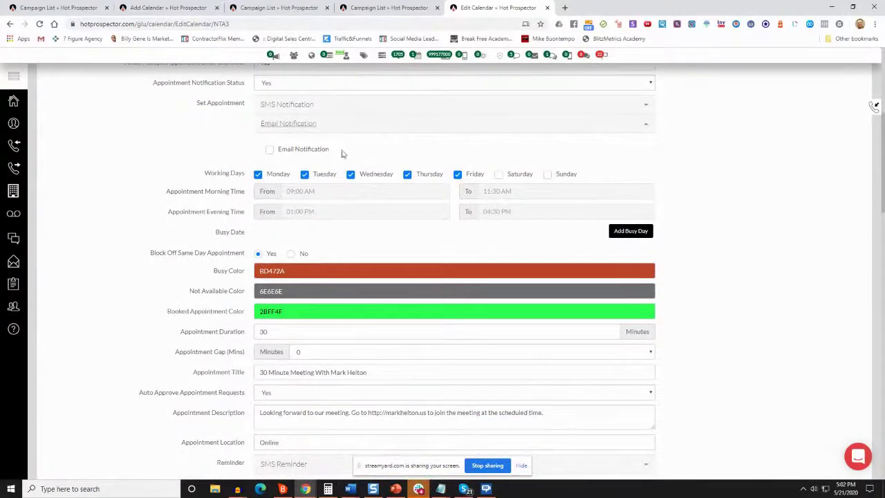
click(509, 126)
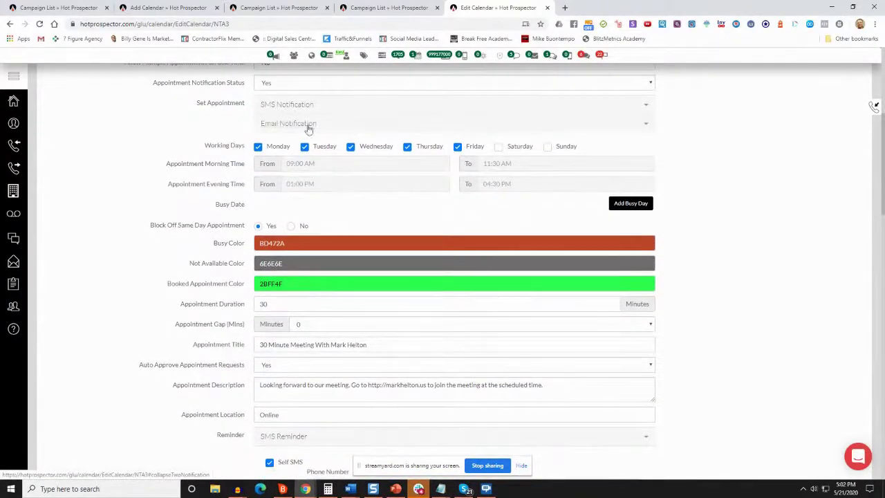
scroll(340, 129, up, 3)
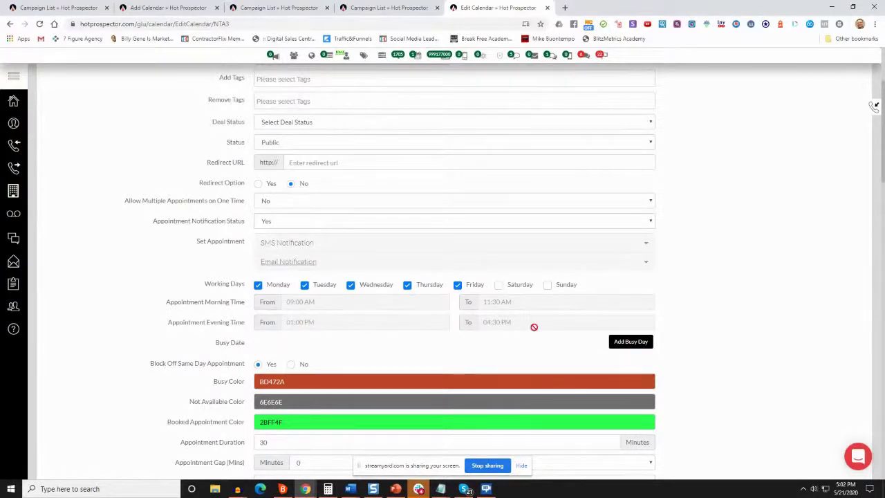
scroll(553, 311, down, 2)
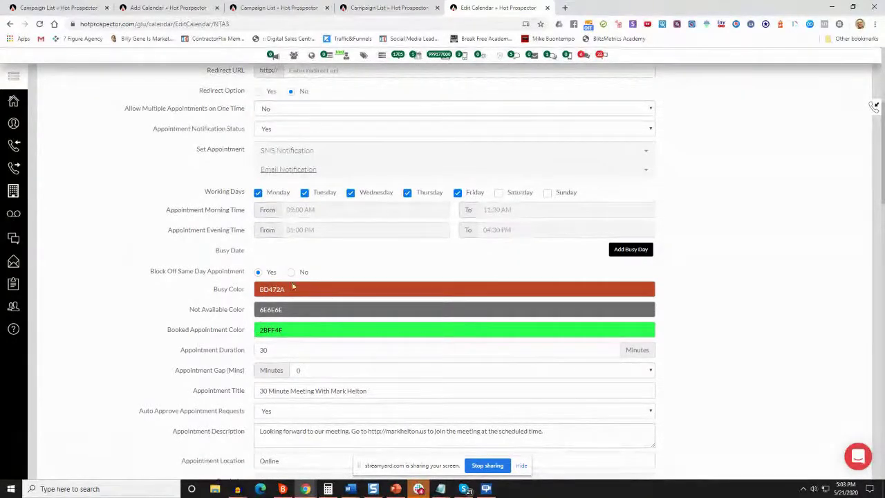
scroll(291, 258, down, 2)
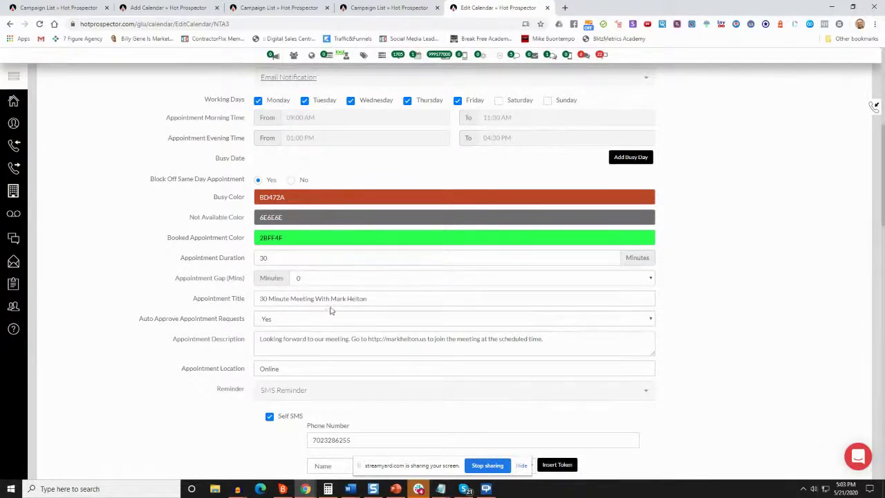
scroll(332, 310, down, 2)
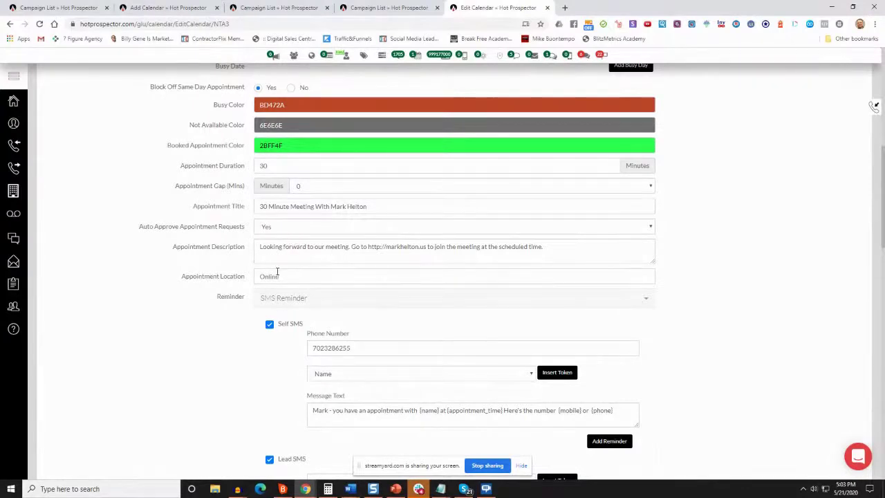
click(277, 232)
click(276, 232)
click(276, 232)
click(277, 232)
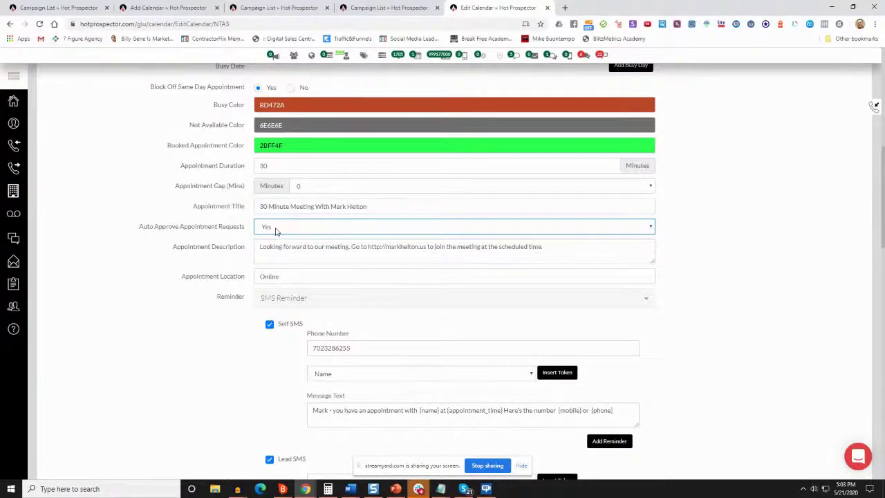
click(277, 231)
click(277, 231)
drag(560, 253, 240, 241)
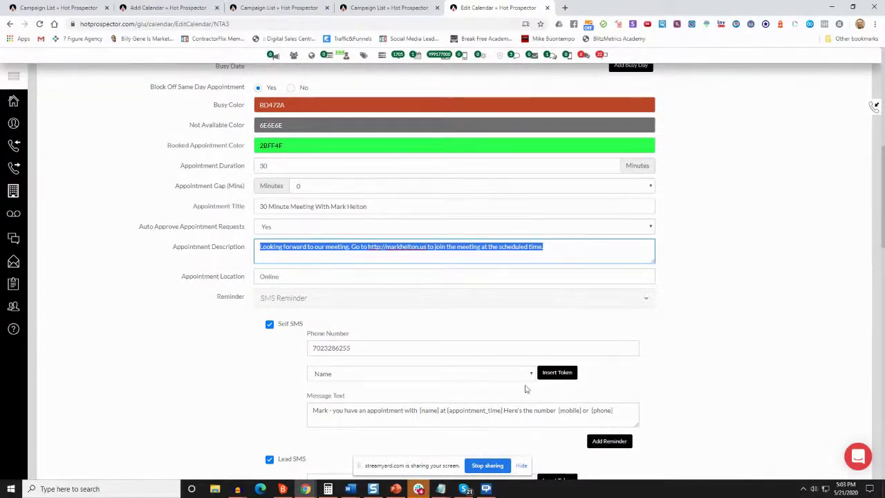
click(559, 253)
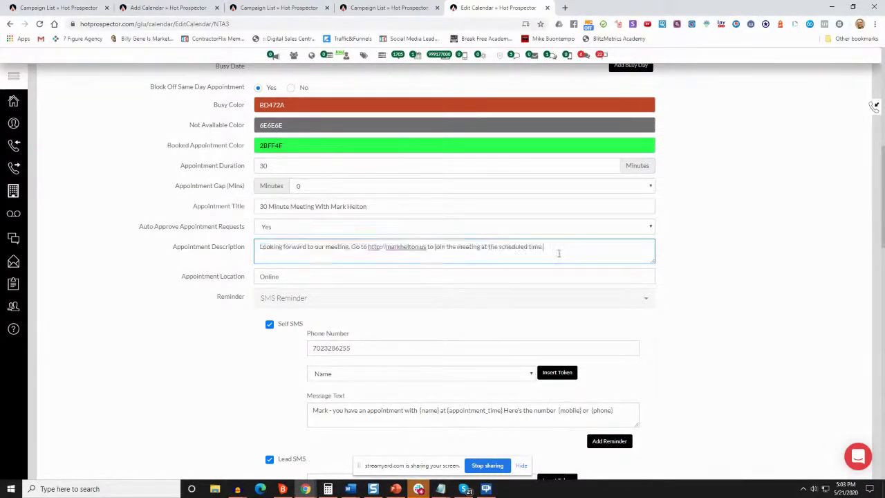
drag(351, 248, 429, 248)
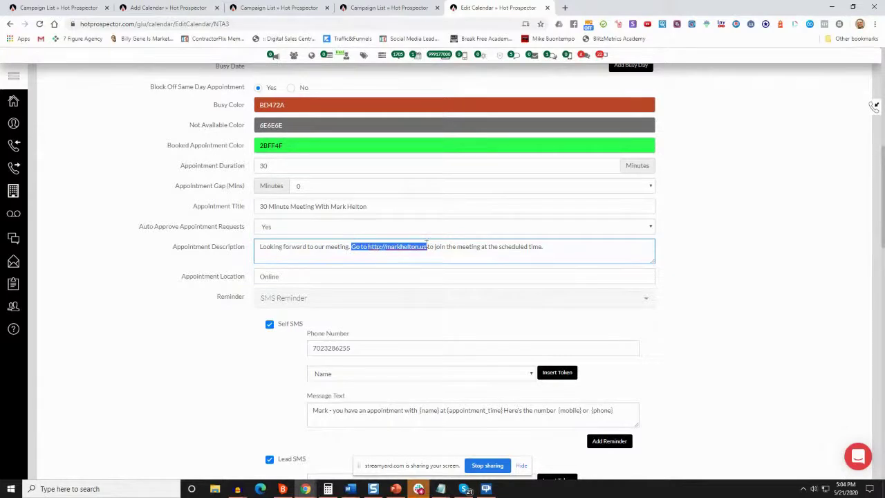
click(367, 247)
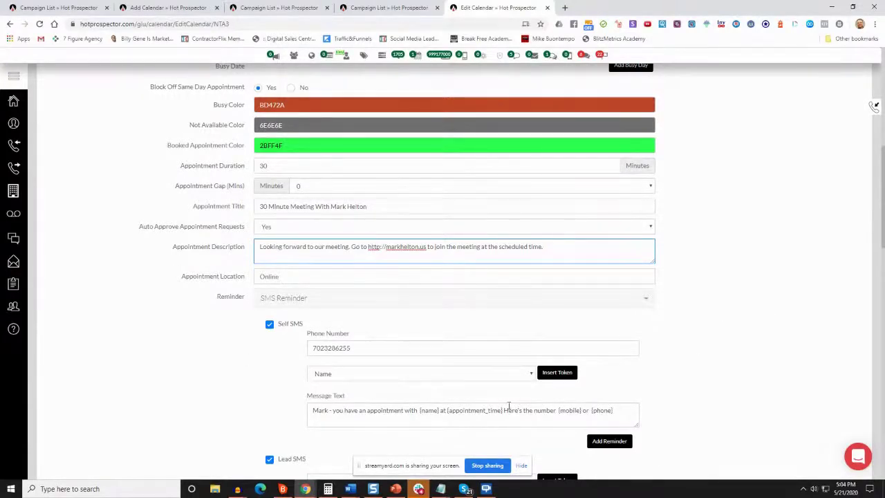
click(681, 270)
scroll(679, 270, down, 2)
Expand the Voicemail Reminder settings, then collapse them again
scroll(679, 270, down, 1)
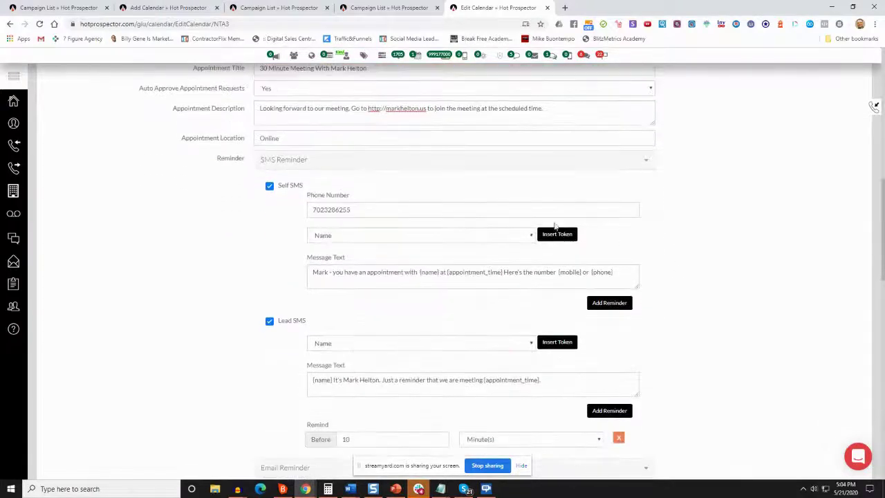
scroll(281, 262, down, 2)
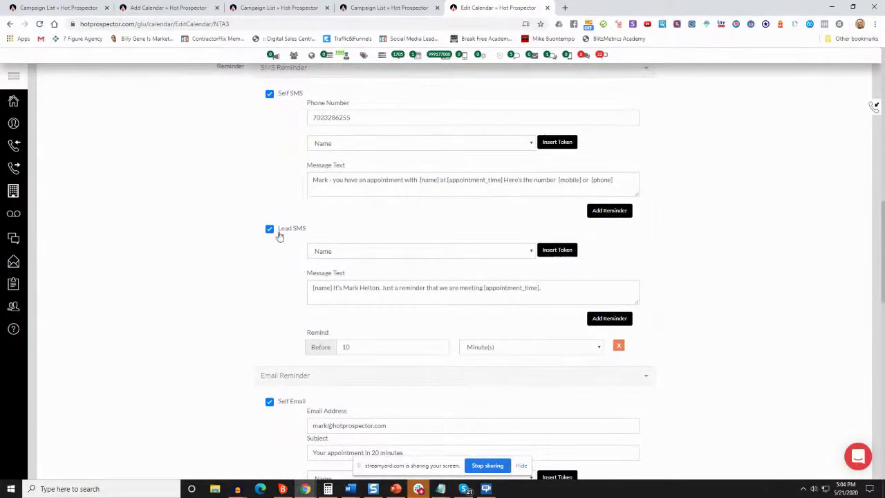
scroll(271, 237, down, 1)
scroll(270, 237, up, 1)
scroll(290, 258, down, 5)
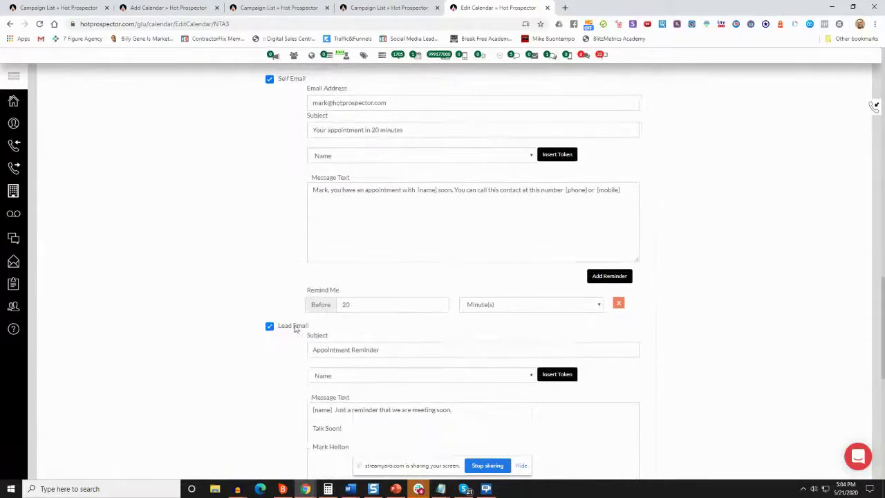
scroll(295, 331, down, 4)
click(285, 278)
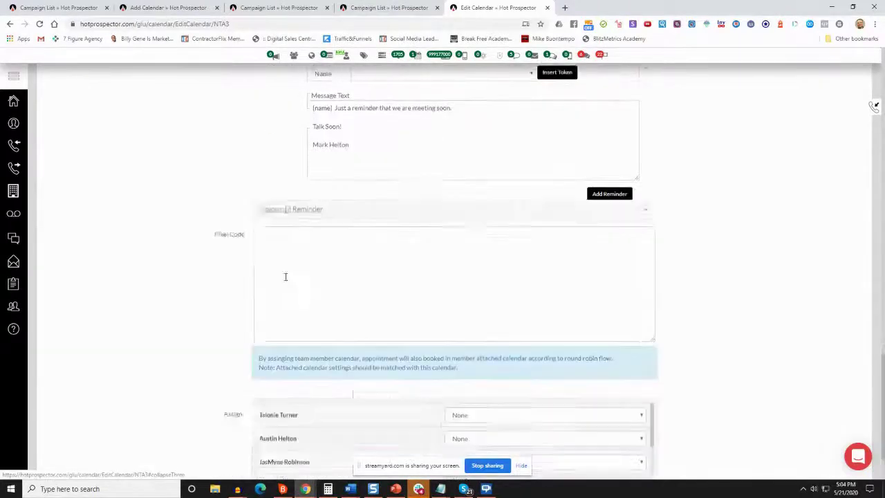
scroll(282, 219, up, 1)
scroll(282, 133, up, 1)
click(388, 232)
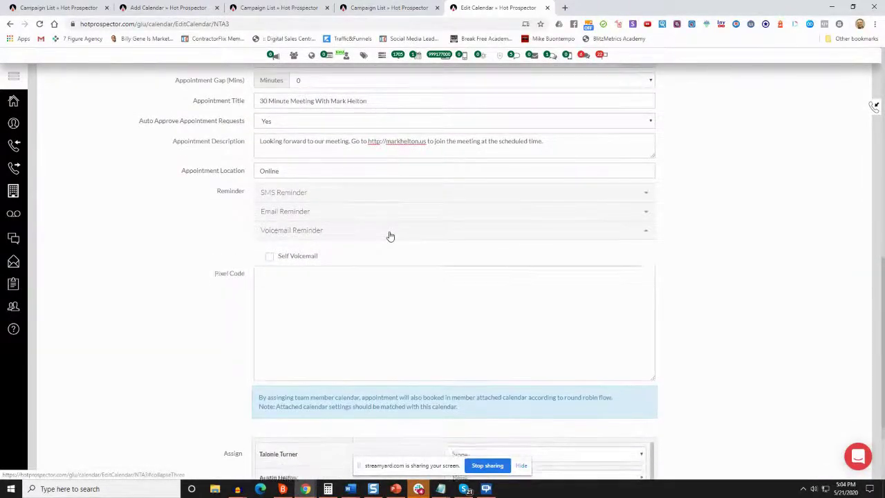
Expand SMS Reminder and add a second Lead SMS reminder row
click(375, 197)
scroll(389, 262, down, 2)
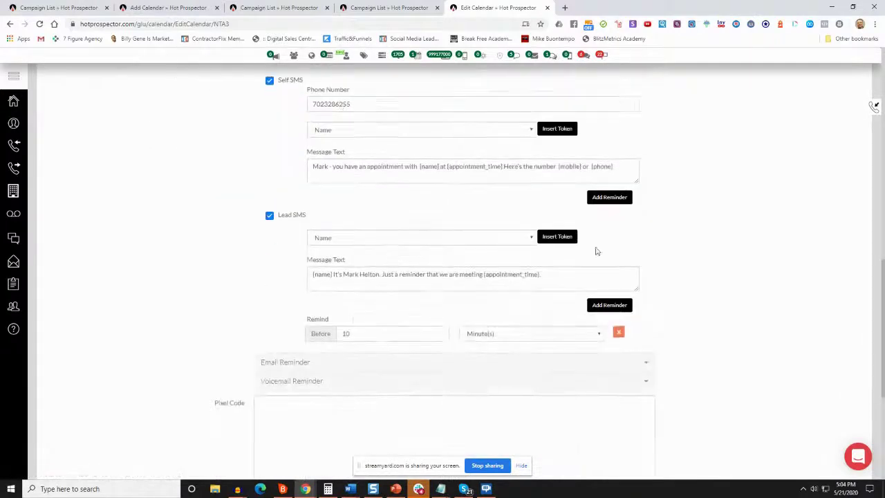
click(594, 306)
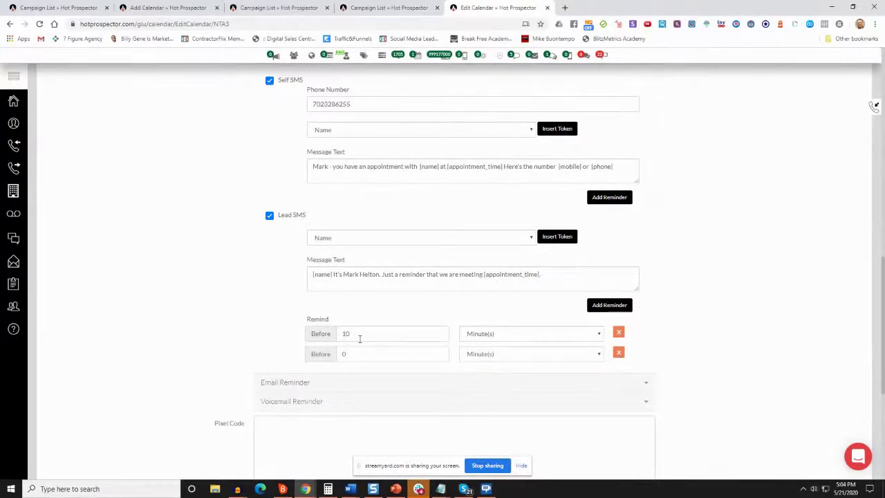
Set the new Lead SMS reminder to 1 Hour(s) and add a third at 1 Day(s)
drag(352, 356, 321, 355)
click(493, 355)
click(484, 376)
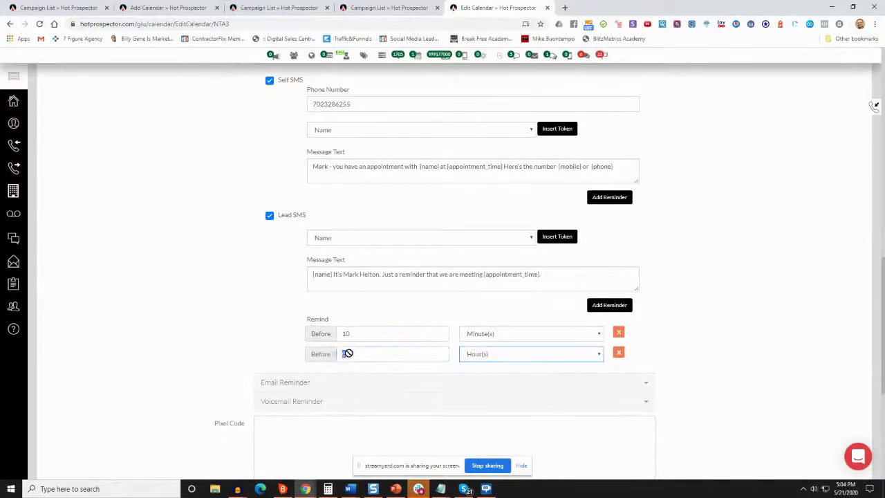
click(610, 305)
drag(352, 375, 309, 373)
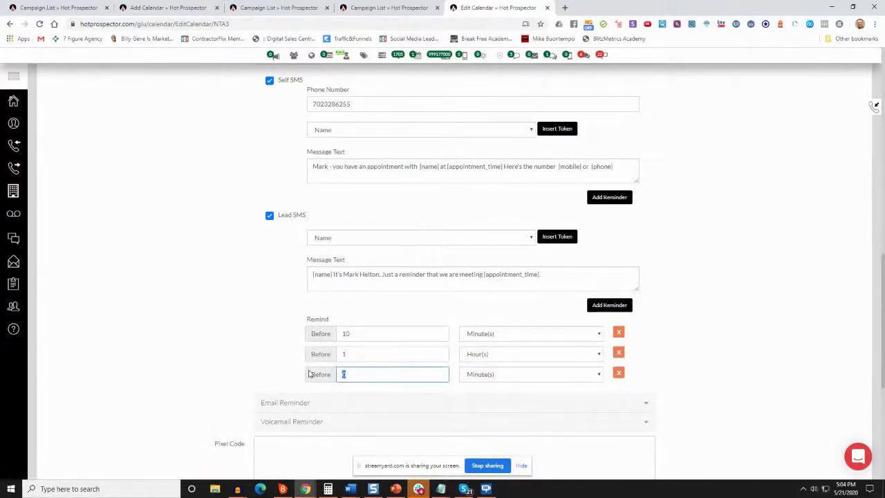
click(486, 374)
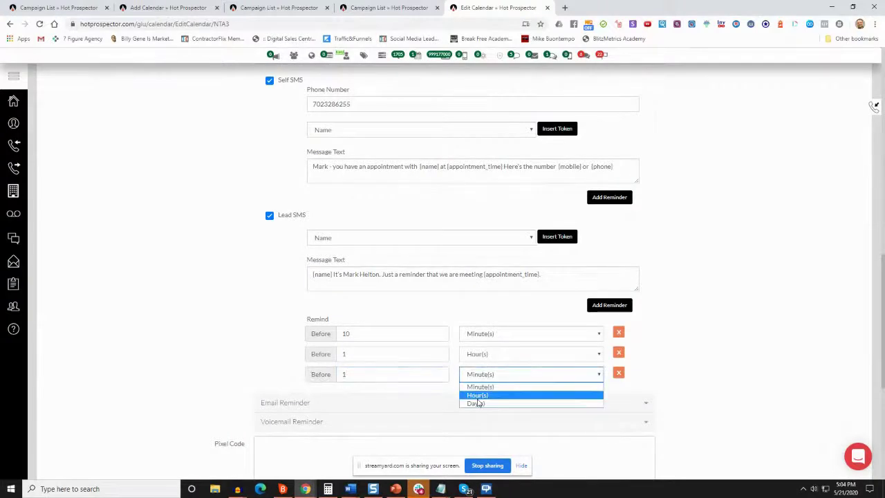
click(477, 403)
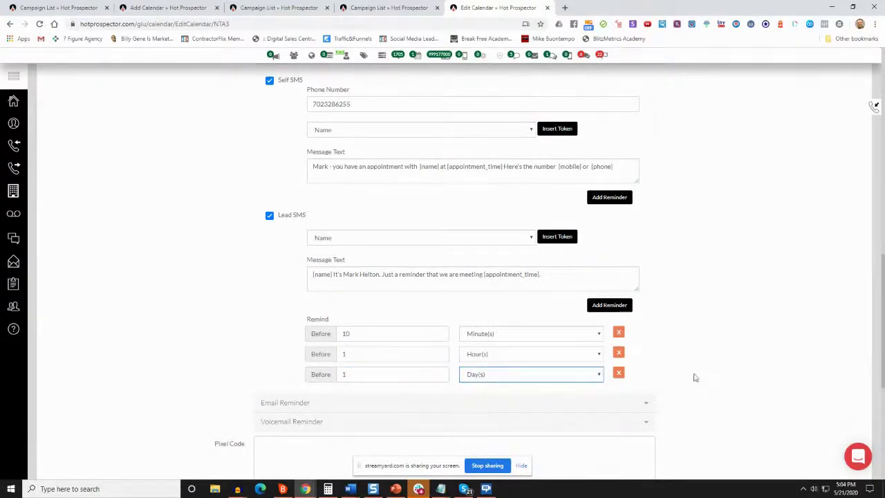
Delete the 1-day and 1-hour reminders, keeping only the 10-minute one
click(619, 375)
click(620, 353)
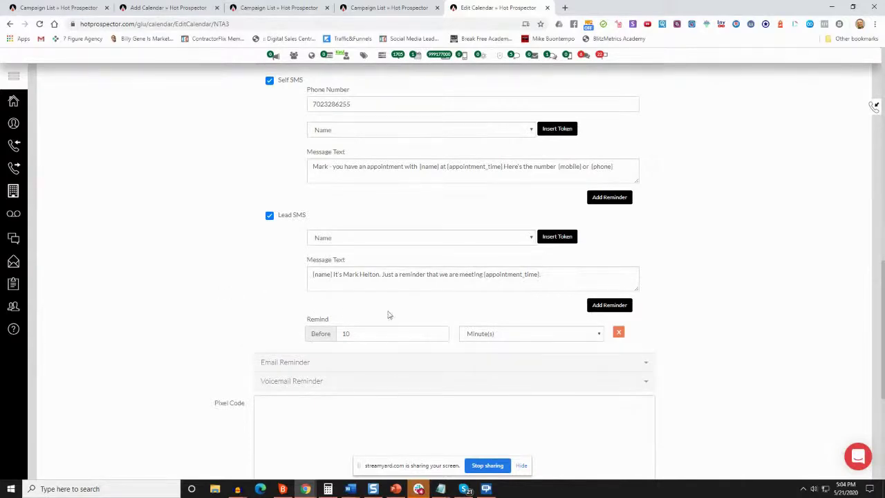
scroll(477, 337, up, 4)
Switch to the Campaign List tab showing the 'Inbound Campaign Added' notice
scroll(452, 326, down, 4)
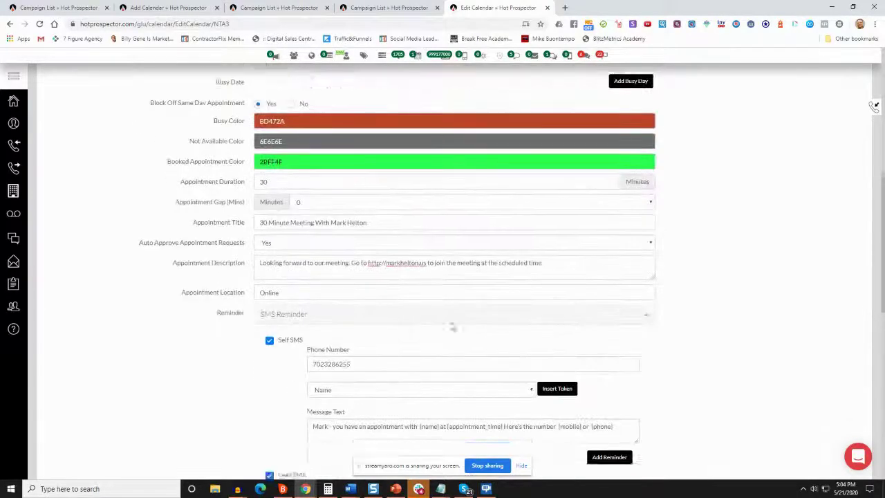
scroll(397, 312, up, 12)
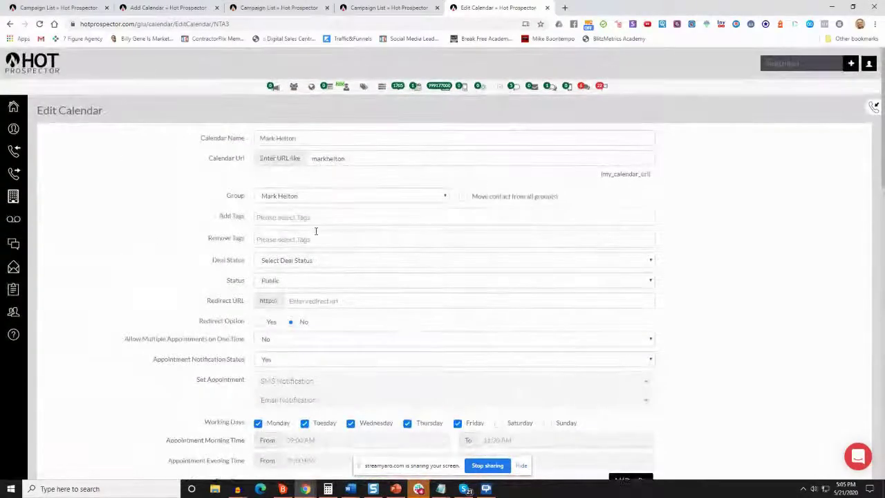
scroll(318, 262, down, 5)
scroll(323, 297, up, 5)
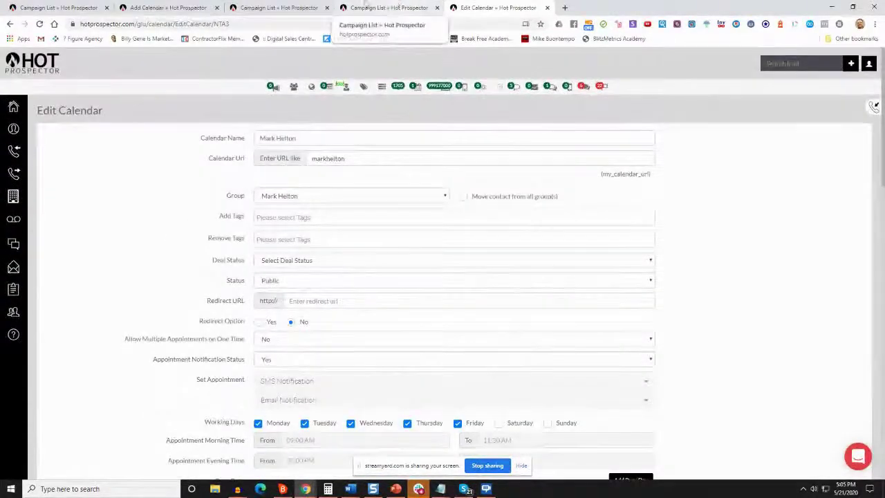
click(182, 6)
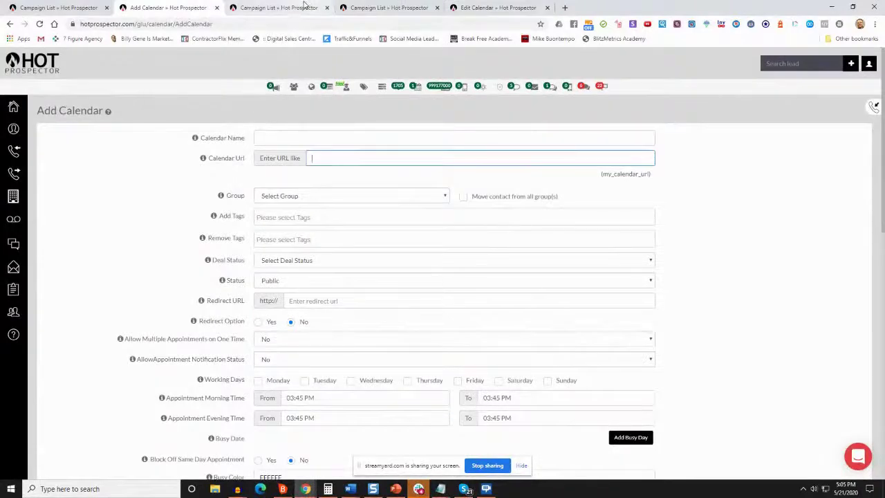
click(304, 7)
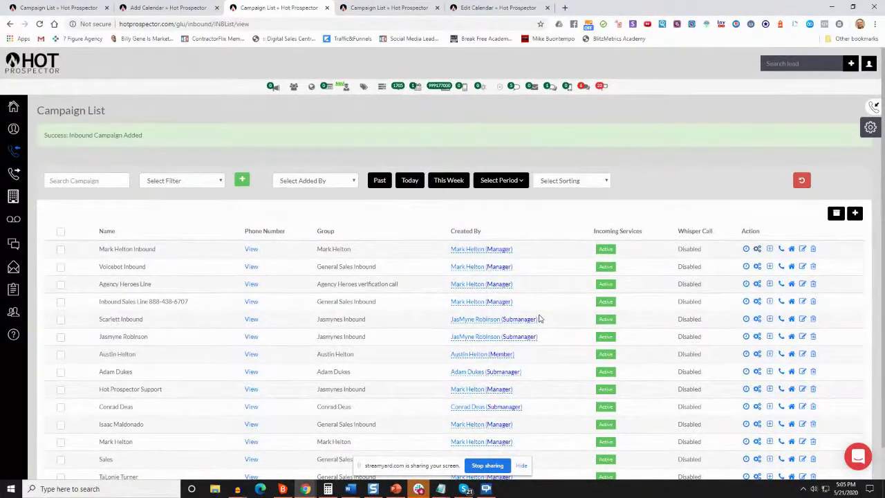
mouse_move(253, 252)
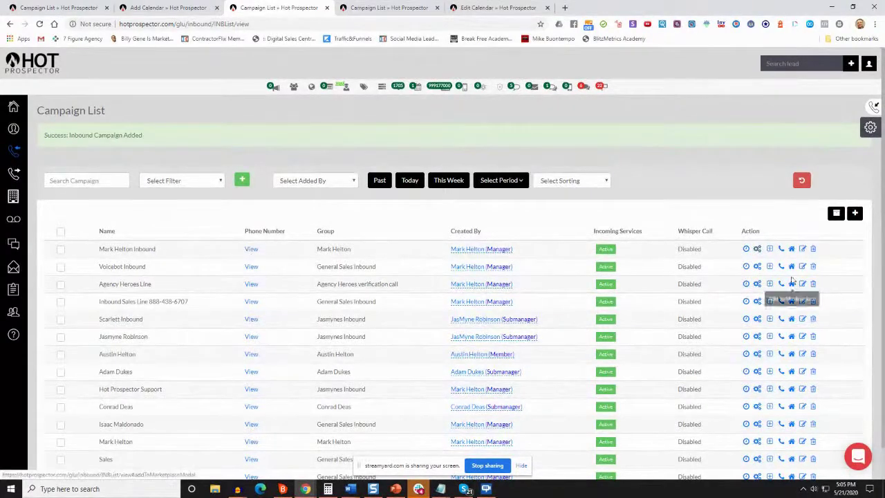
click(756, 249)
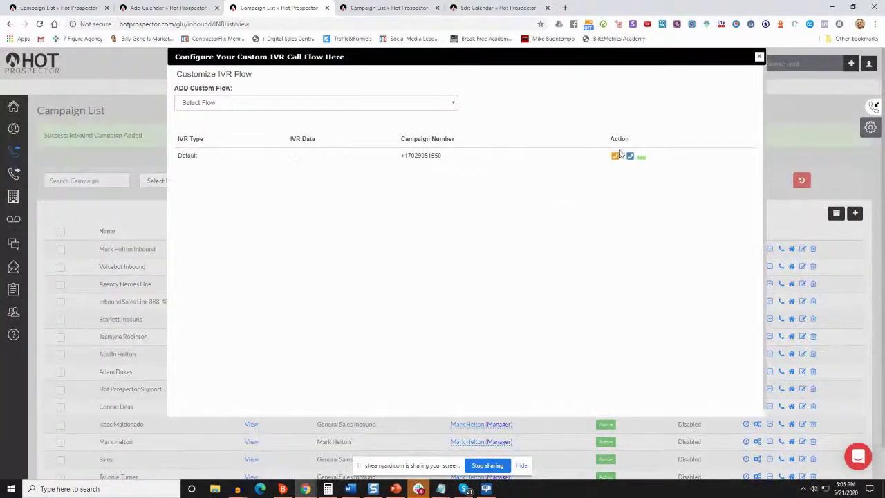
click(629, 158)
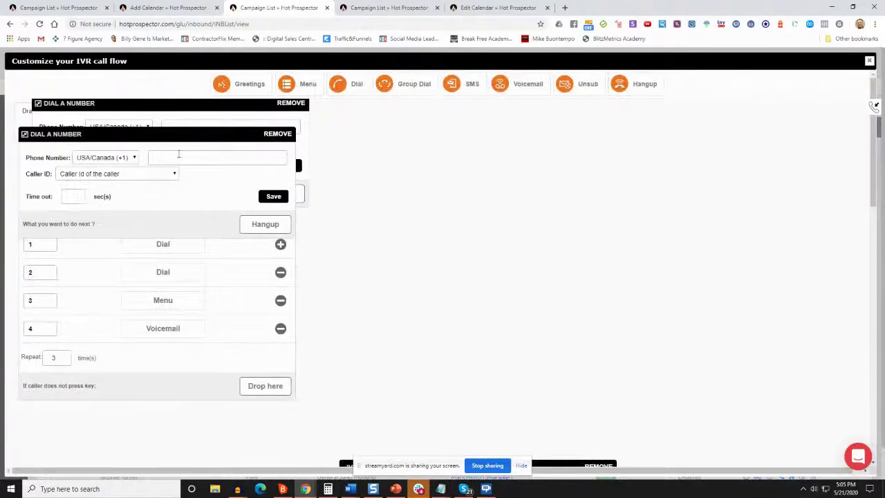
drag(177, 145, 525, 202)
drag(198, 113, 290, 283)
click(867, 60)
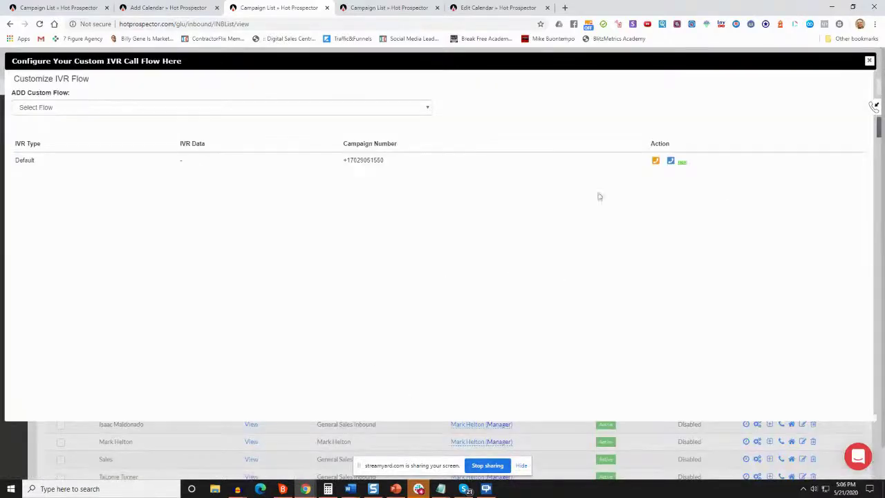
click(869, 61)
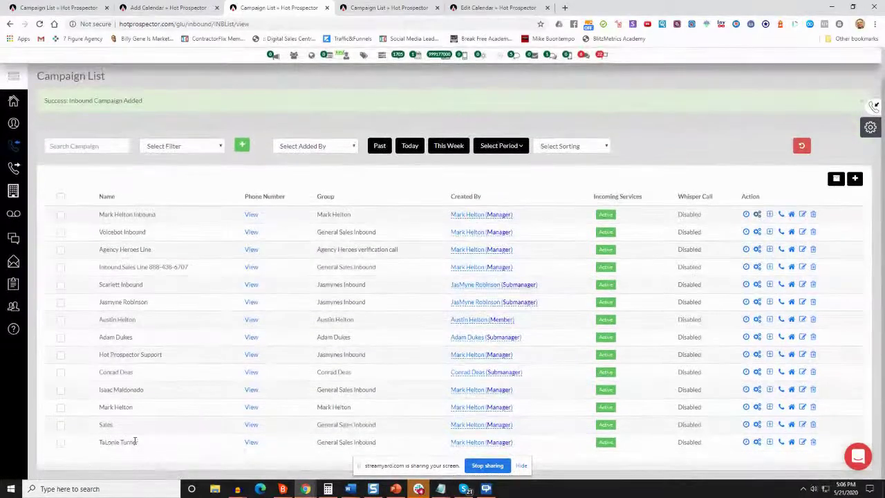
Switch among the open Campaign List and Edit Calendar tabs
click(396, 7)
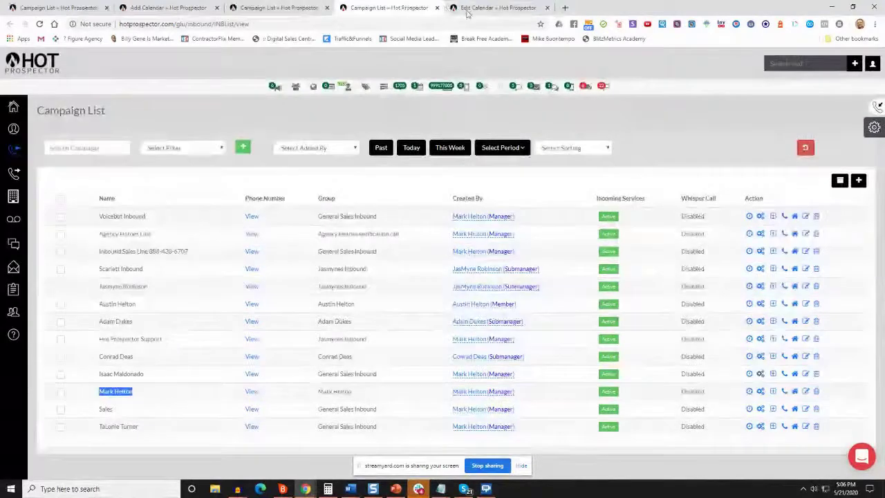
click(493, 9)
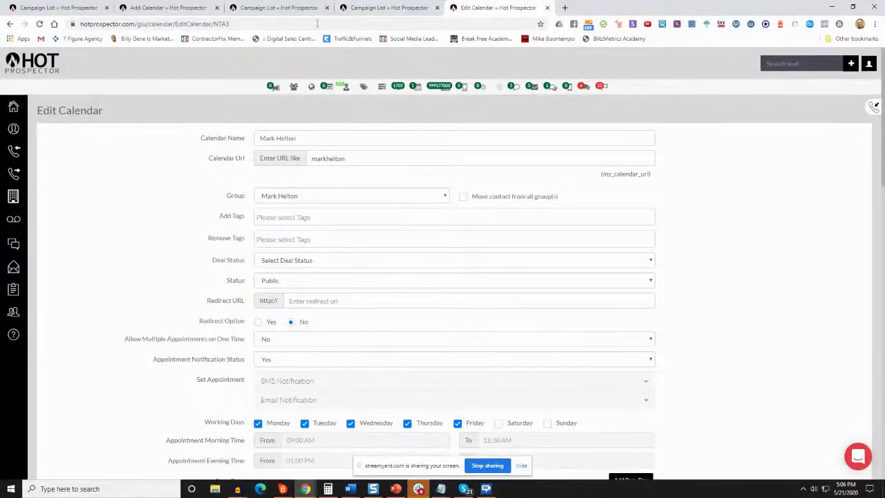
click(387, 8)
click(55, 7)
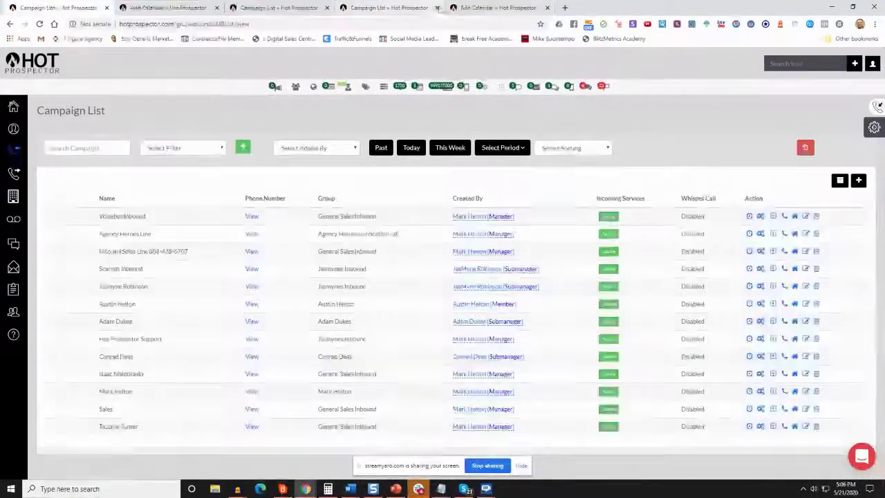
click(464, 8)
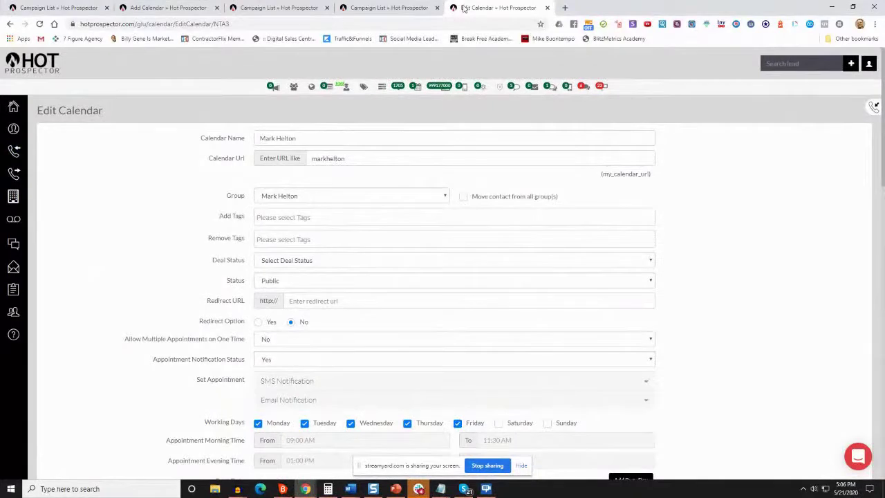
Go to Inbound > Campaign List from the sidebar
mouse_move(13, 143)
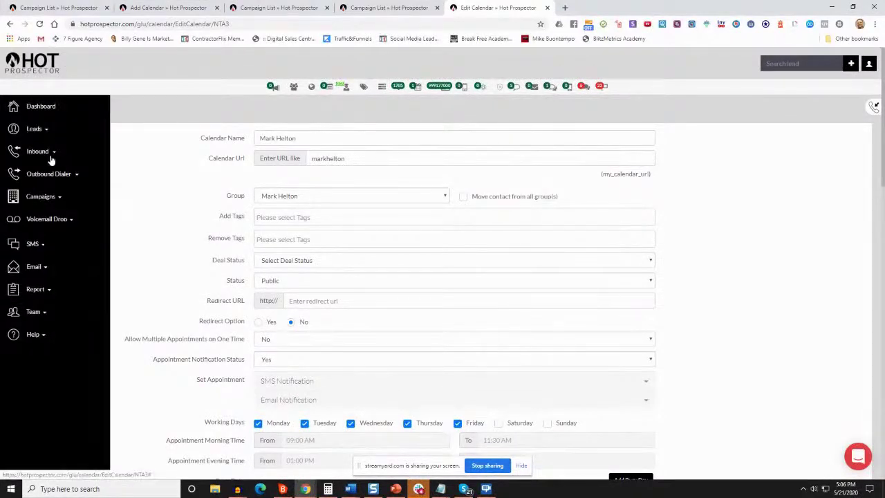
click(55, 152)
click(50, 130)
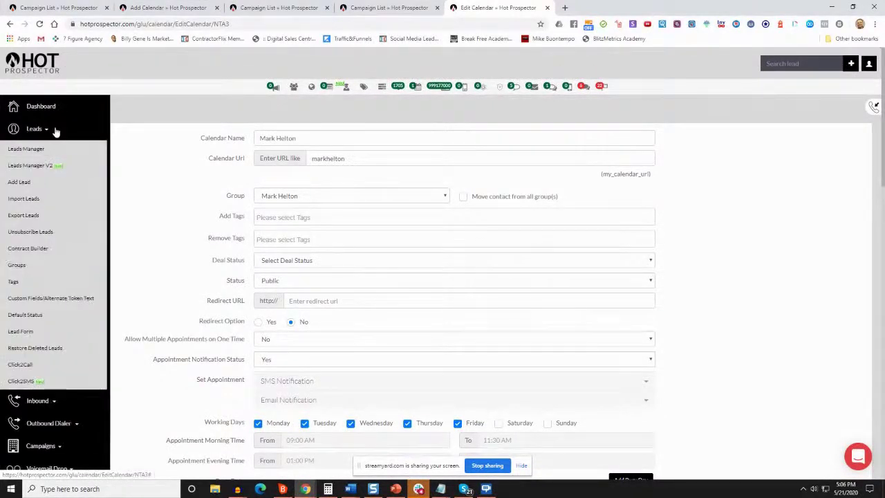
click(54, 132)
click(59, 154)
click(28, 171)
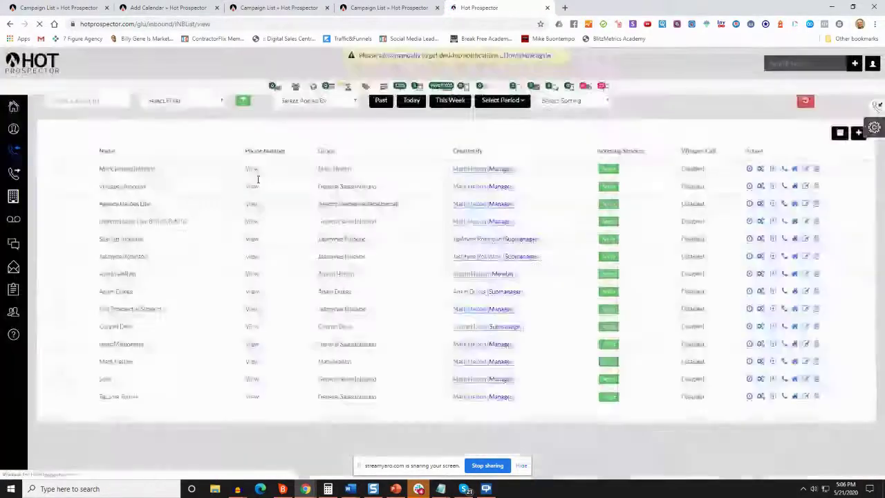
Close the duplicate campaign list and Add Calendar tabs, then open the first campaign's IVR settings
key(ctrl+w)
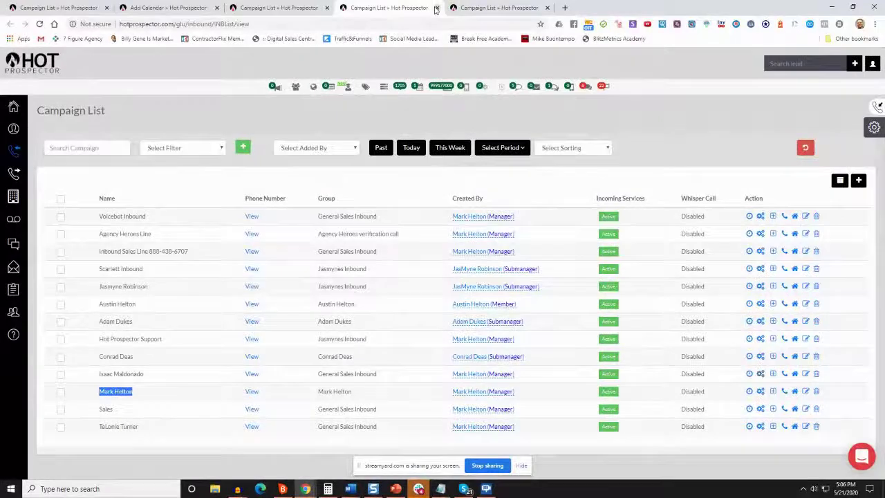
key(ctrl+w)
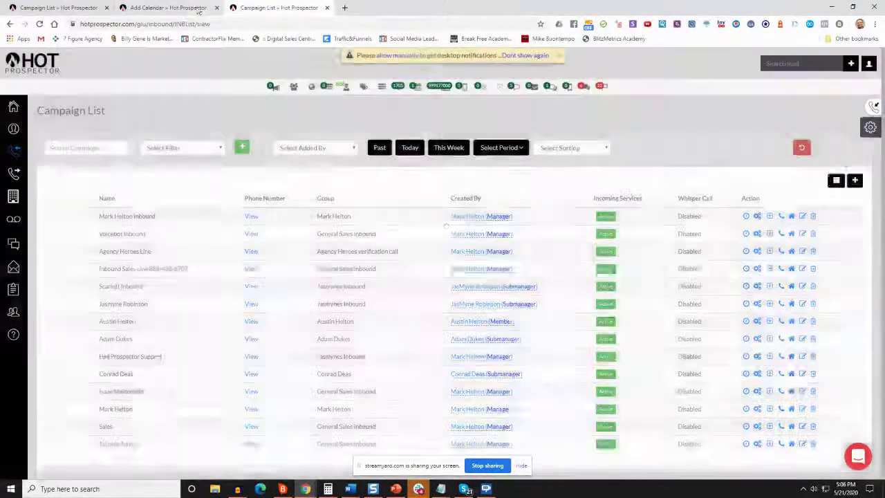
click(206, 8)
click(217, 7)
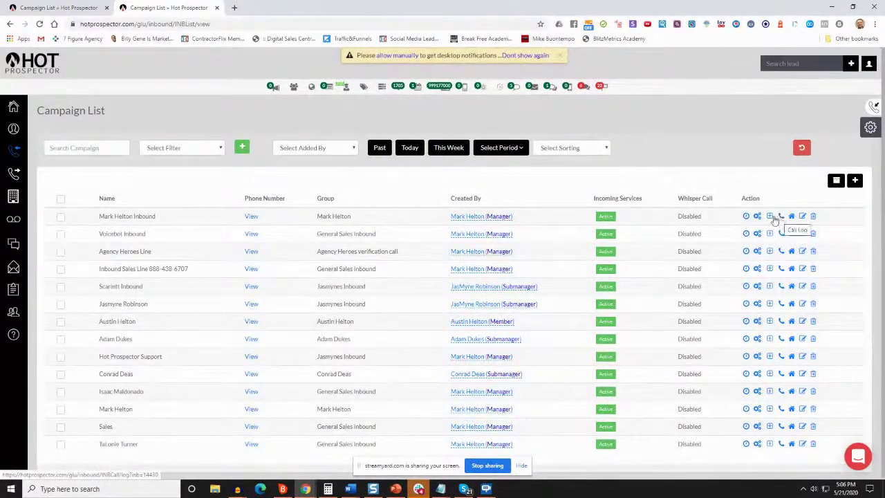
click(757, 216)
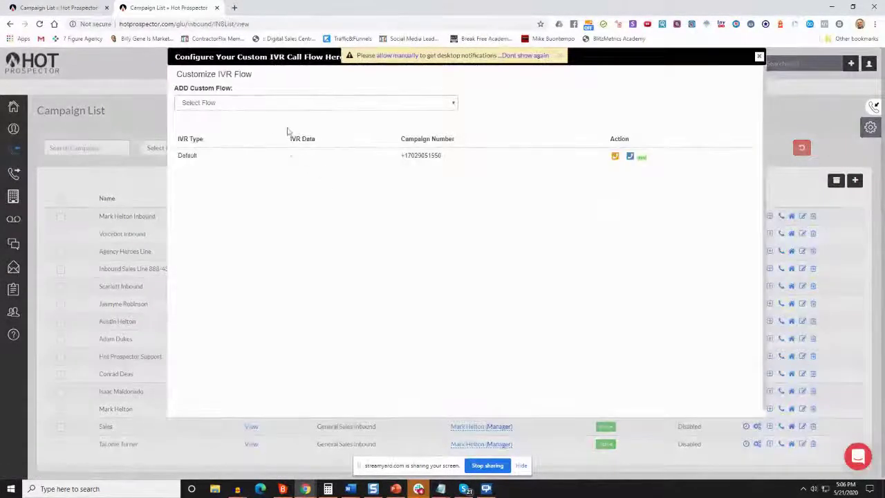
Set the first Dial a Number step to the toll-free number with a 15-second timeout, and save
click(615, 157)
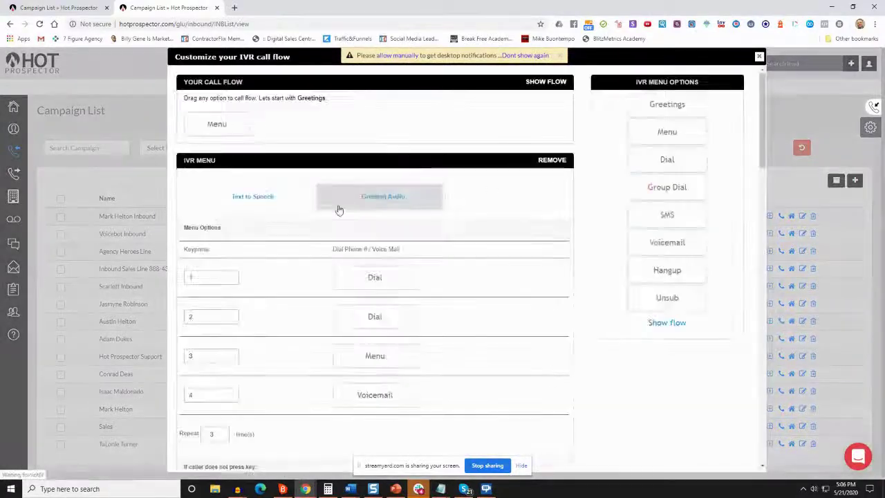
scroll(369, 161, down, 1)
scroll(367, 170, down, 3)
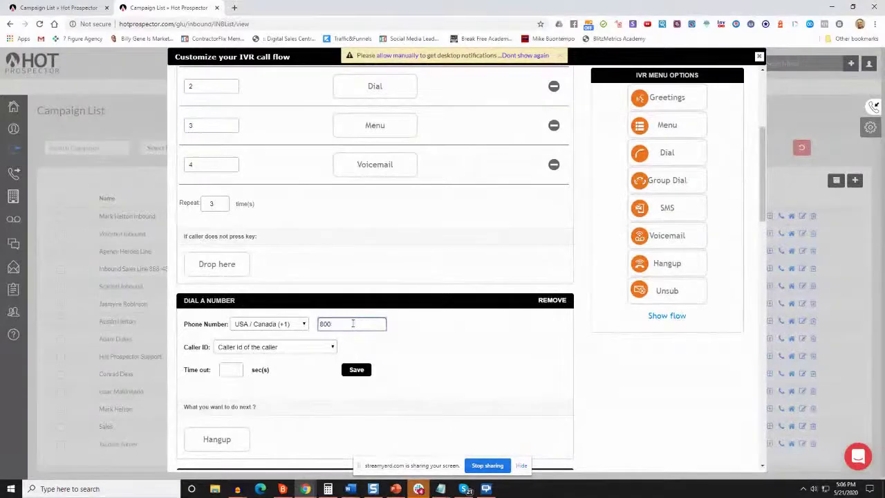
text(9313)
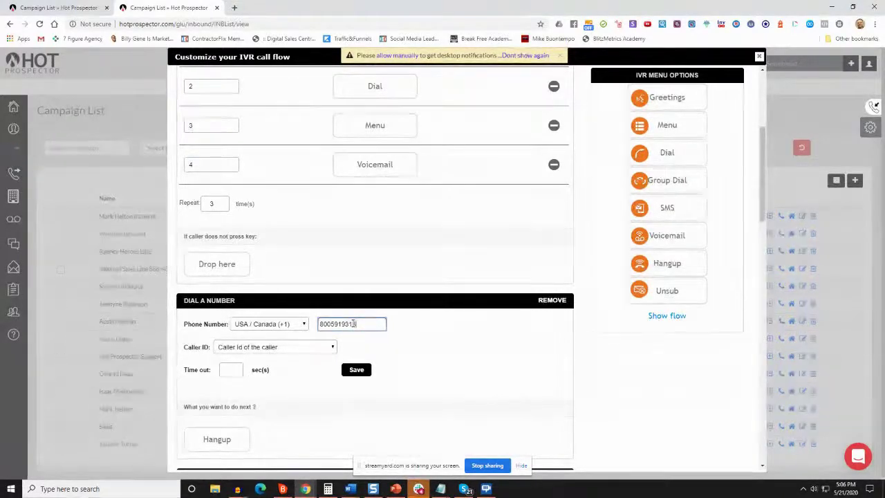
click(224, 370)
text(15)
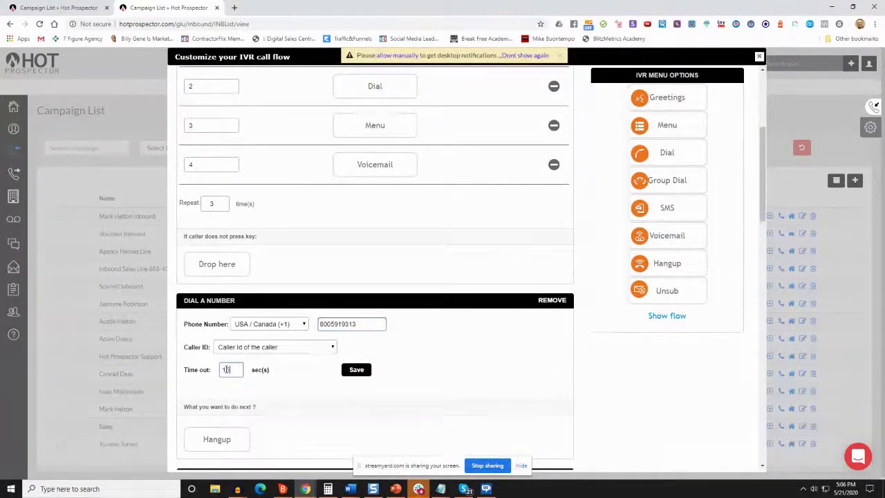
scroll(283, 338, down, 3)
click(356, 185)
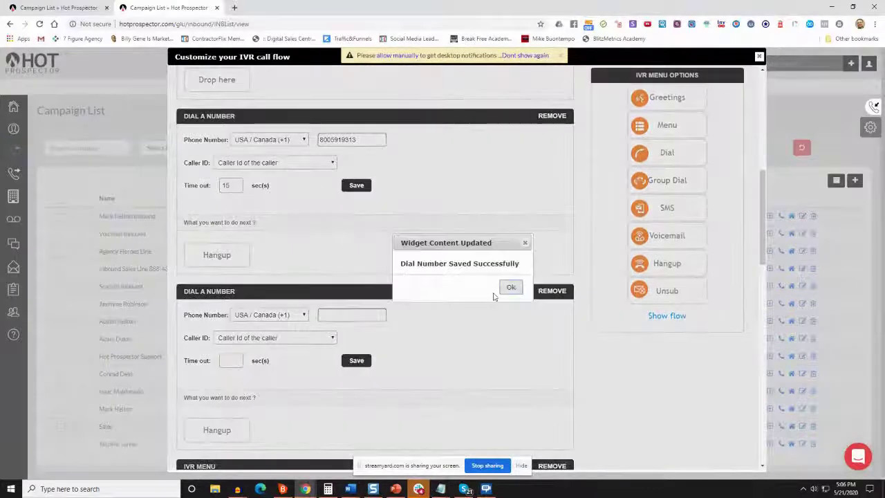
click(512, 287)
Give the second Dial a Number step the same toll-free number and a 15-second timeout, and save
scroll(302, 259, down, 1)
click(345, 269)
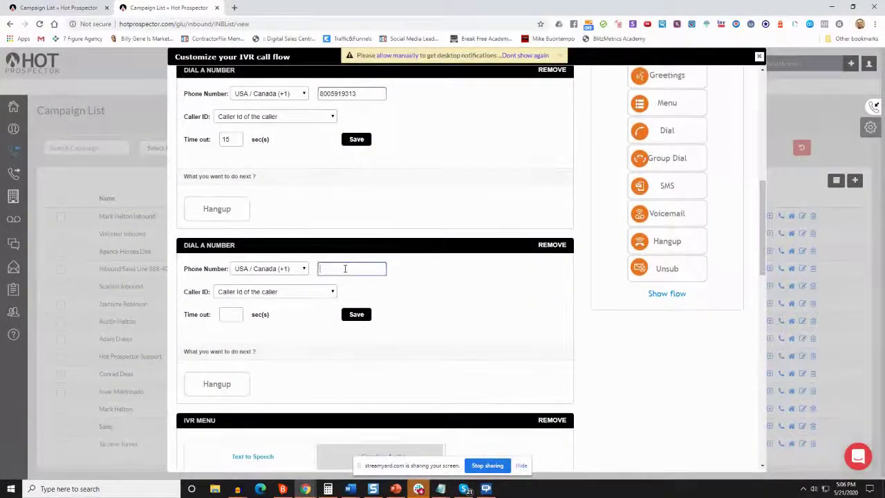
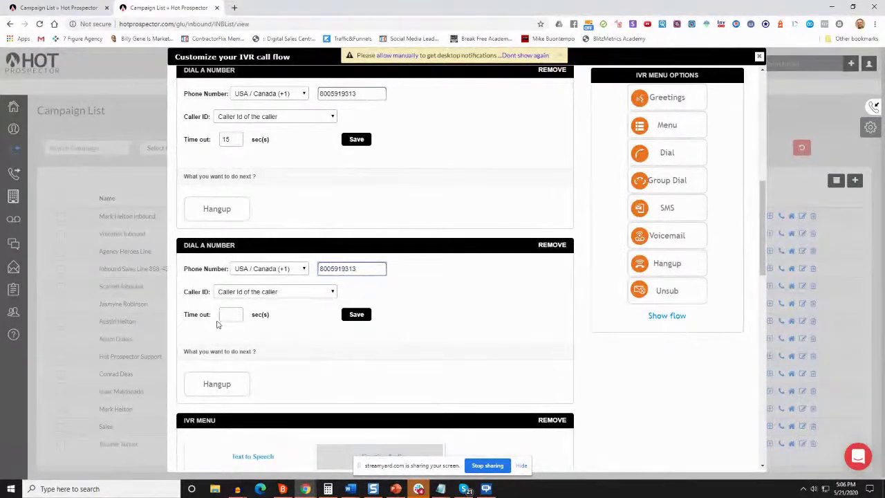
click(225, 314)
text(15)
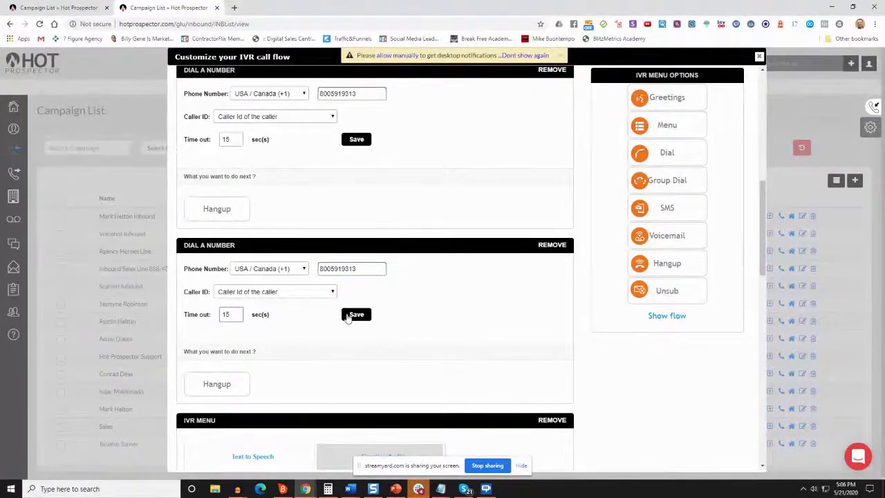
click(354, 314)
scroll(388, 315, down, 3)
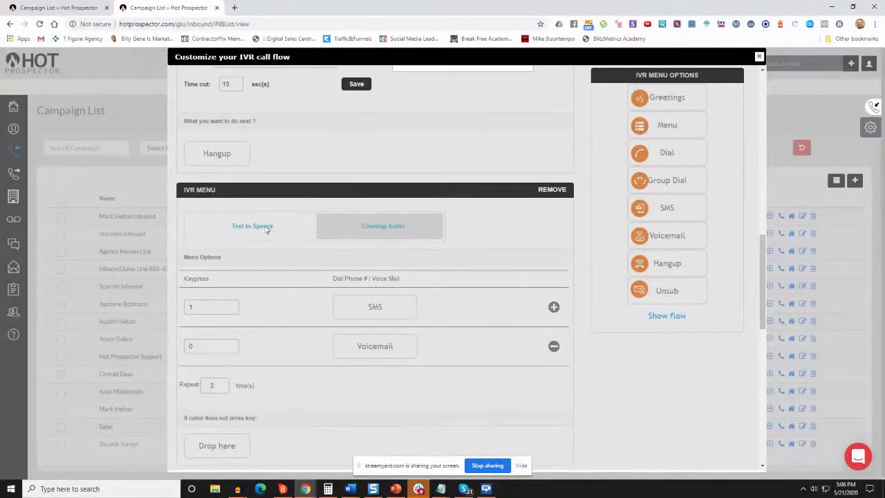
Dismiss the dial-saved confirmation and glance at the IVR menu's greeting audio upload
scroll(429, 322, down, 4)
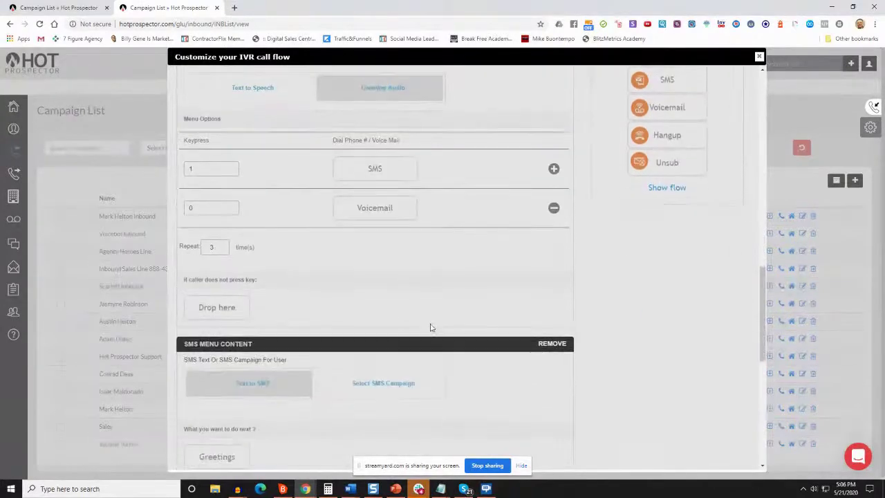
scroll(302, 304, down, 1)
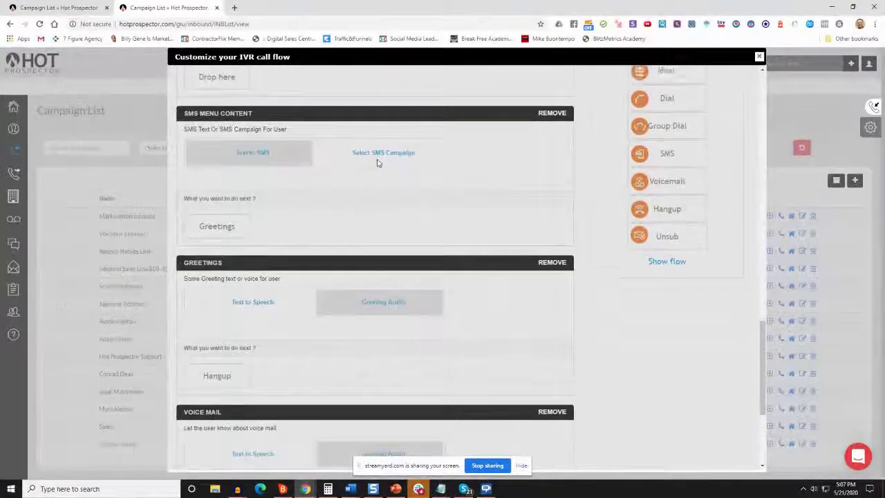
scroll(415, 178, up, 6)
scroll(449, 208, up, 3)
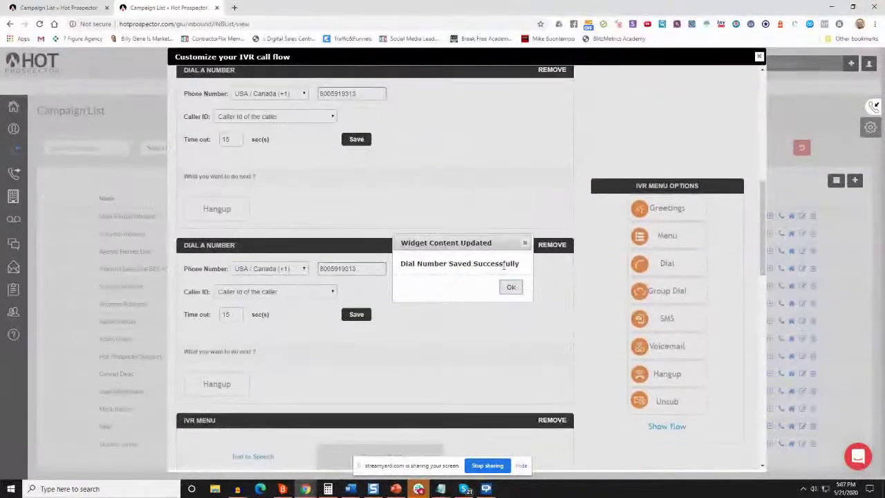
click(510, 288)
scroll(457, 311, down, 2)
click(373, 319)
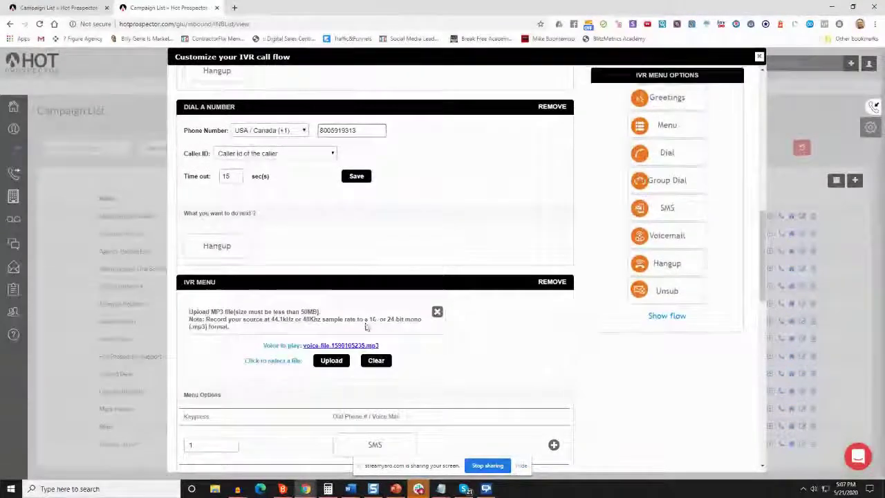
scroll(305, 305, down, 1)
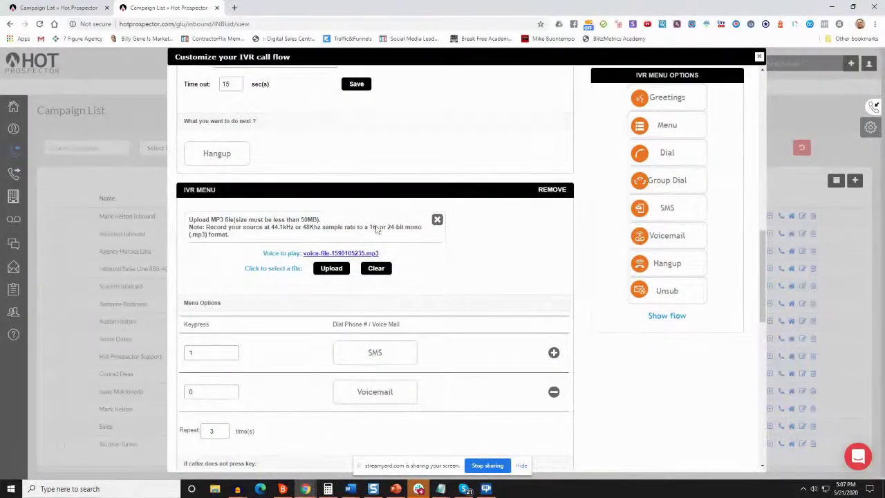
click(437, 220)
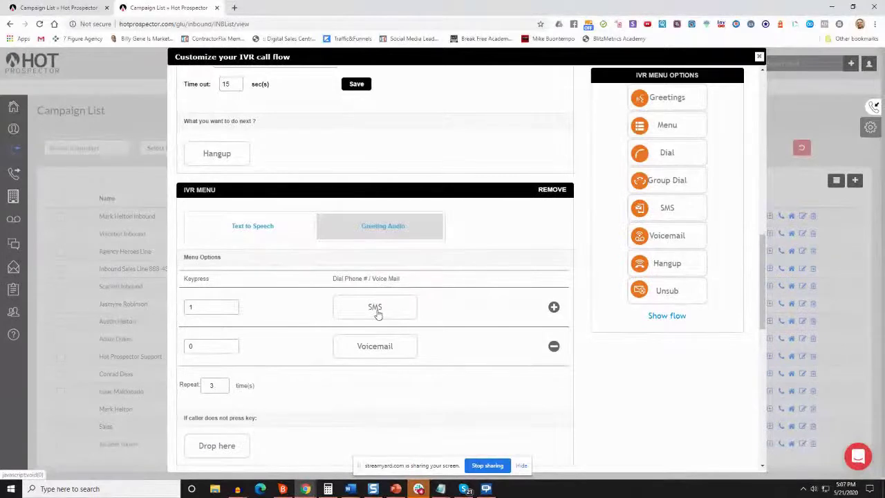
Choose Text to SMS with the prefilled calendar-link message and save it
scroll(524, 317, down, 3)
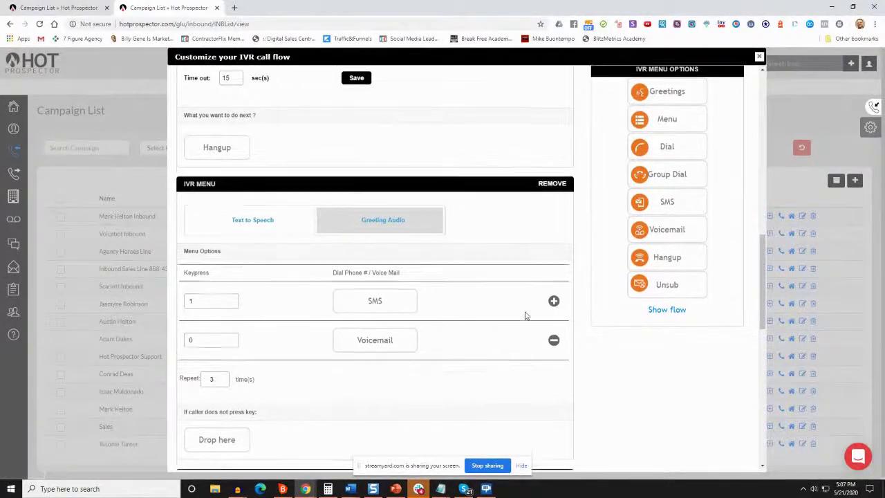
scroll(521, 317, up, 3)
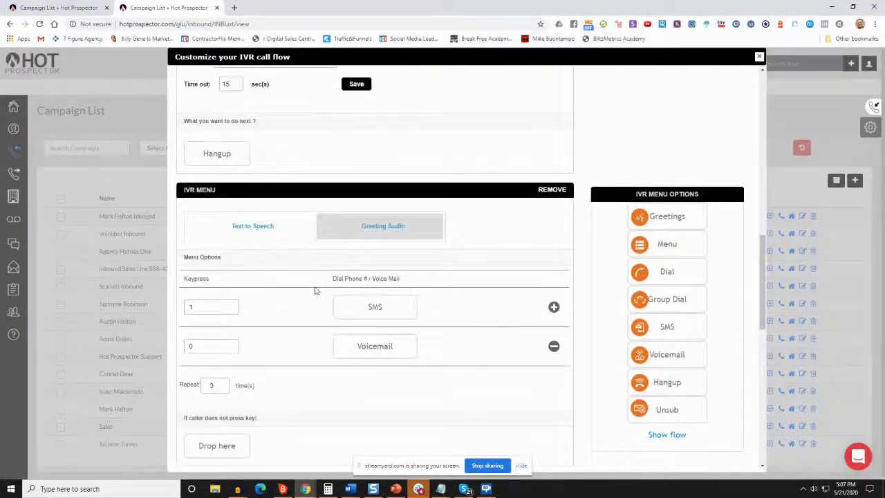
scroll(202, 323, down, 1)
scroll(201, 324, down, 2)
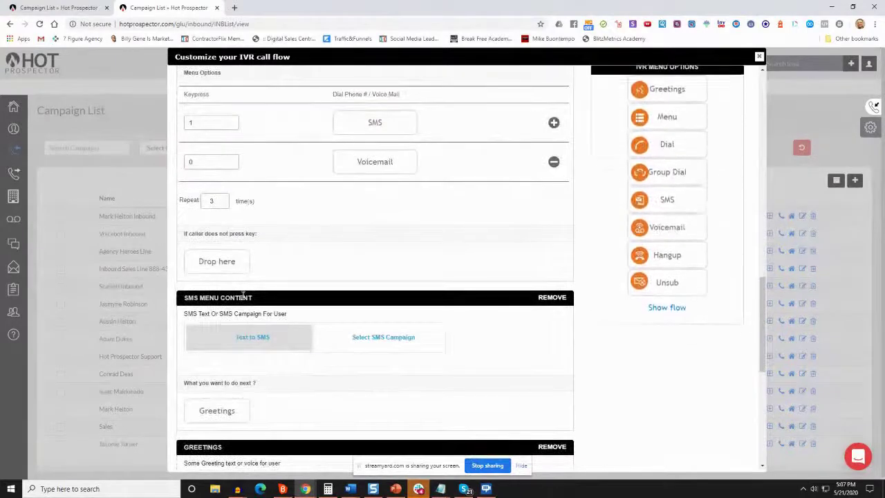
click(246, 336)
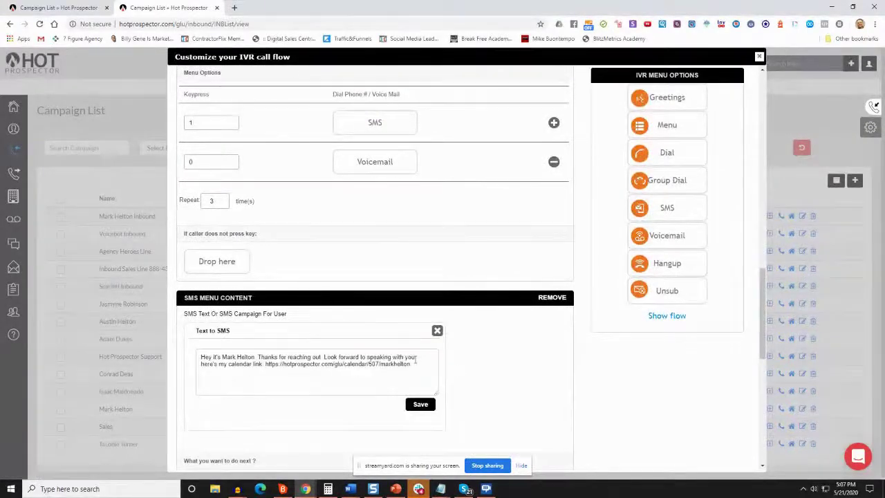
click(421, 405)
Bring up the Greeting Audio upload in the Greetings section
scroll(408, 311, down, 3)
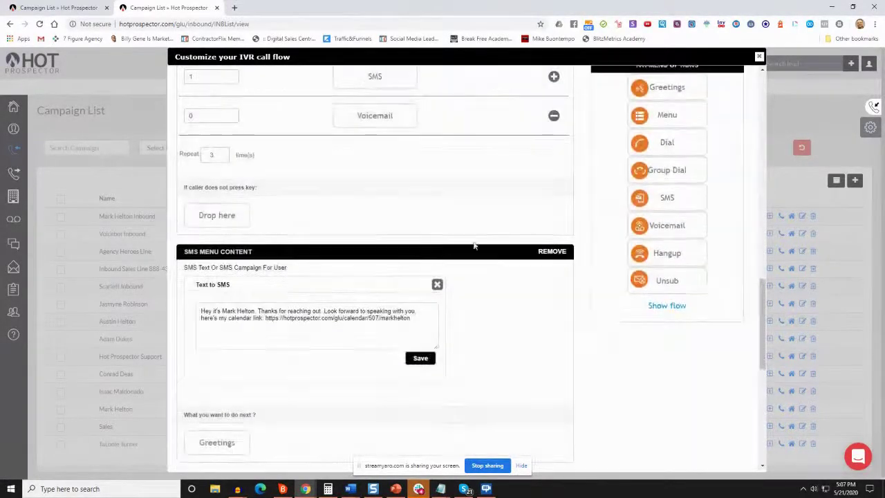
scroll(404, 273, down, 2)
scroll(257, 236, down, 2)
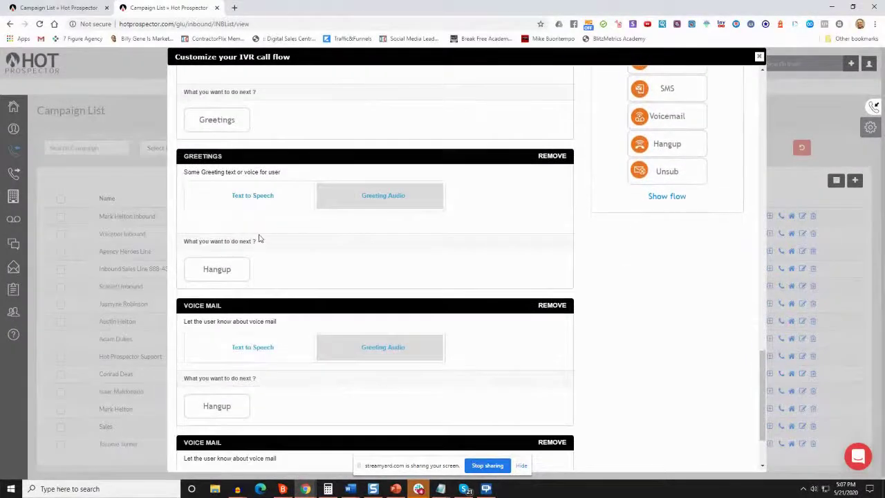
click(386, 206)
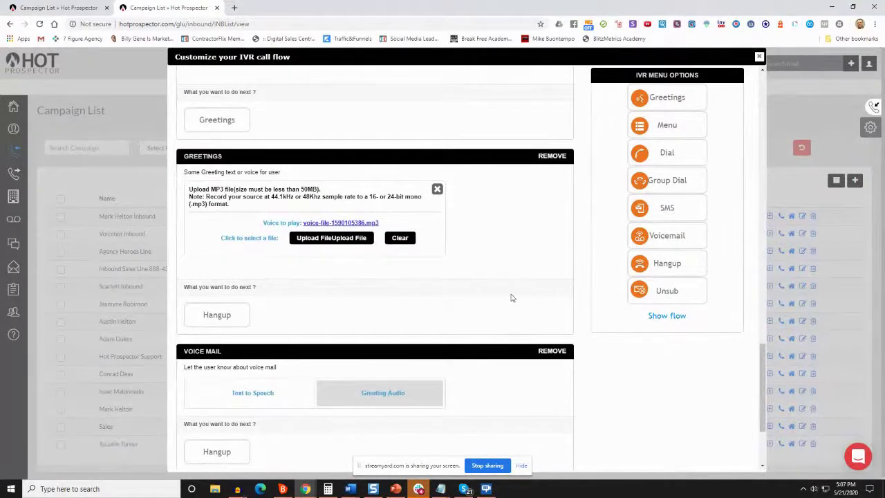
click(437, 188)
scroll(257, 293, down, 2)
click(341, 256)
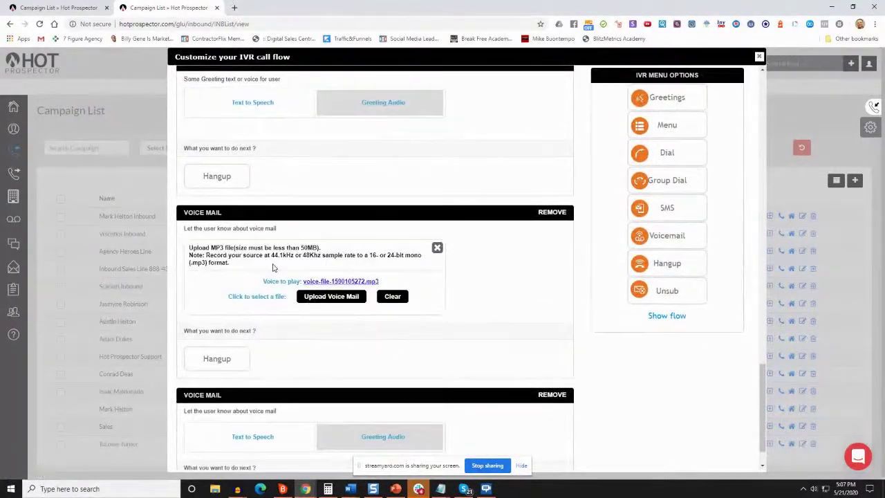
click(437, 246)
click(252, 253)
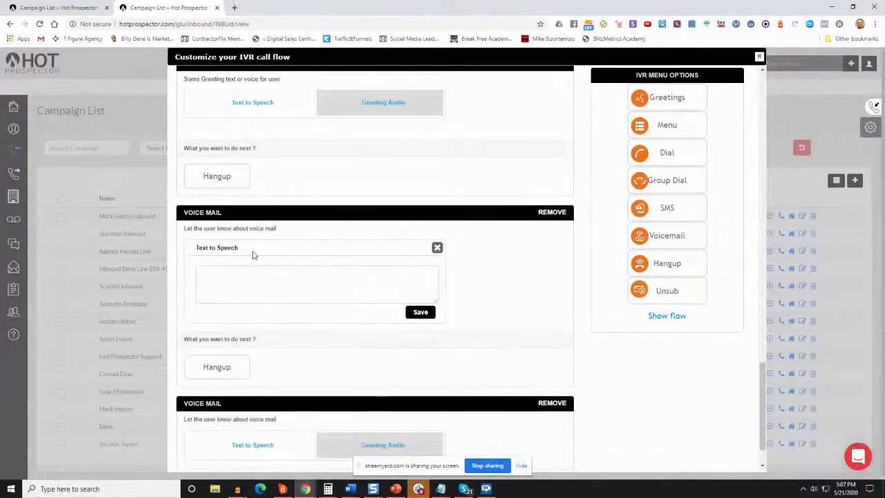
click(437, 247)
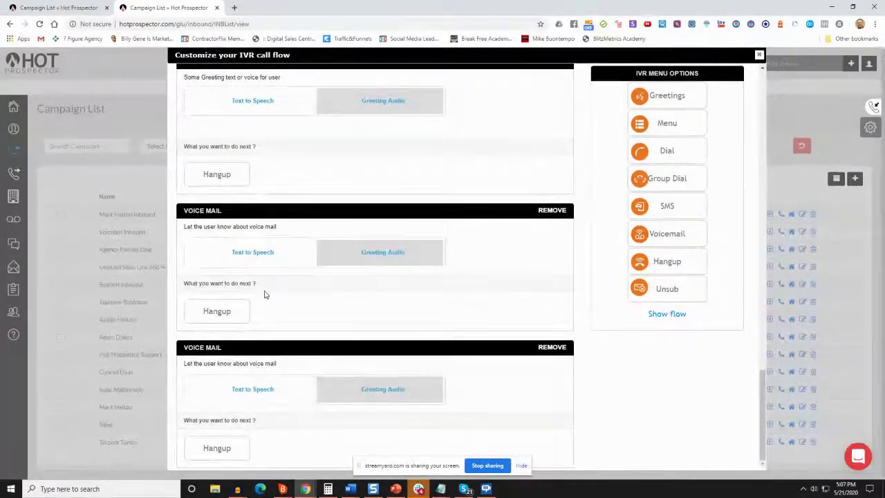
scroll(419, 346, up, 2)
scroll(467, 358, down, 2)
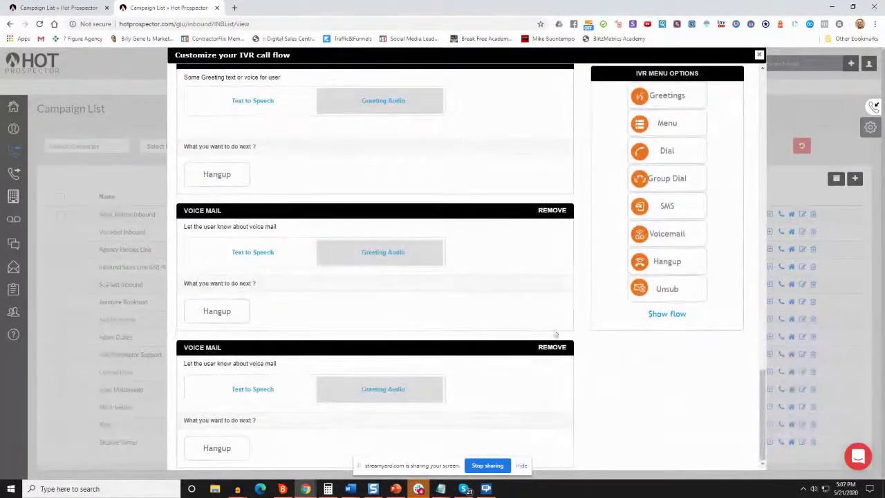
scroll(350, 325, up, 20)
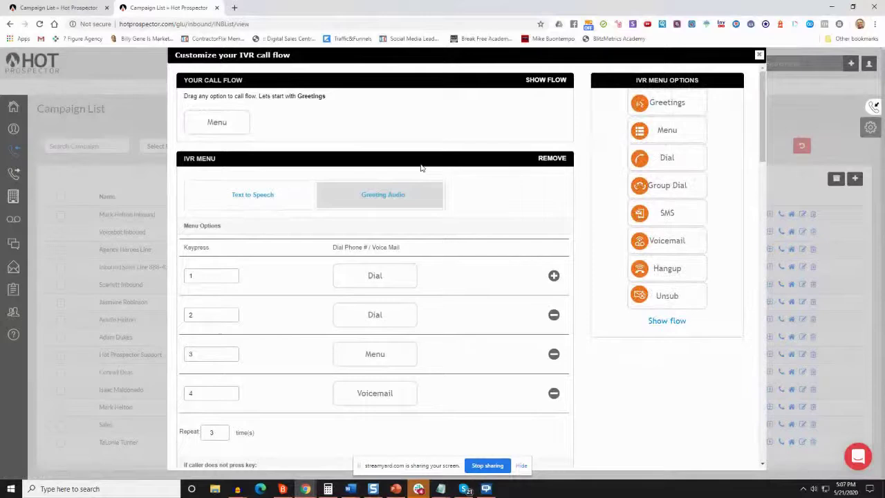
Show the flow lines and attach Hangup to the menu's no-key-pressed branch
scroll(311, 298, down, 5)
scroll(315, 278, up, 5)
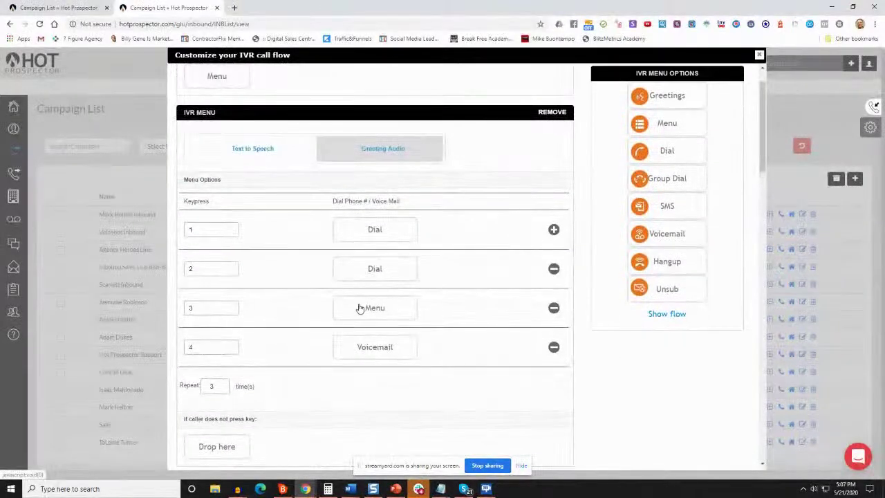
scroll(300, 124, up, 1)
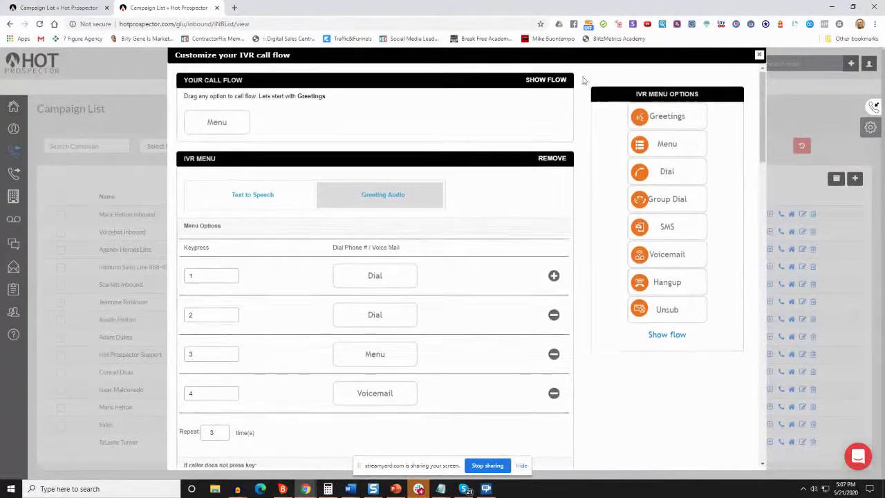
click(546, 79)
scroll(435, 277, down, 4)
scroll(435, 276, down, 6)
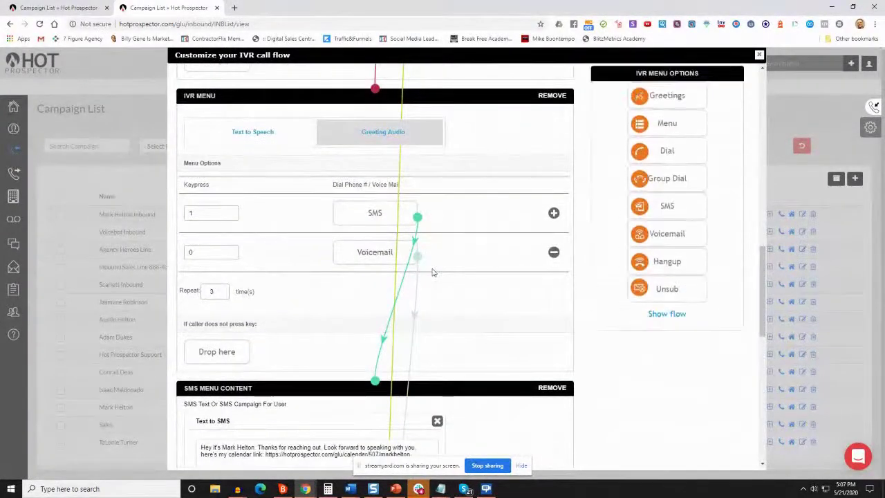
scroll(283, 339, down, 1)
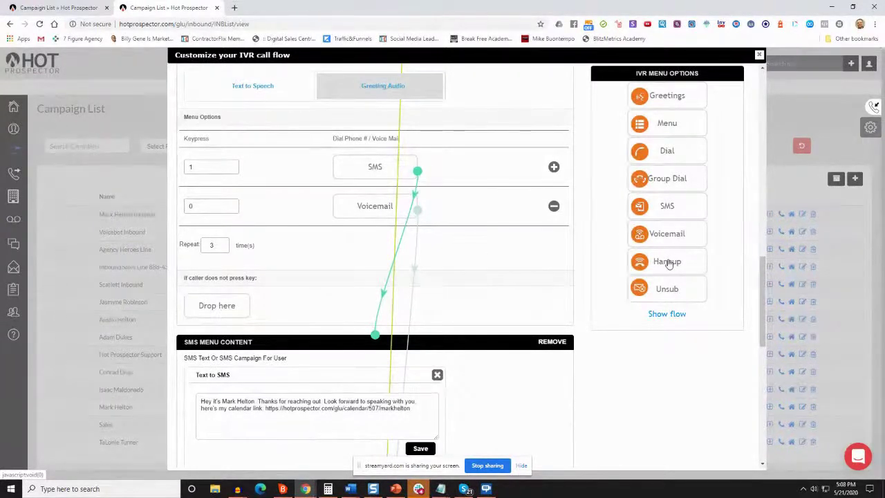
drag(668, 264, 271, 315)
Close the IVR call flow editor, returning to the Customize IVR Flow list
scroll(271, 315, down, 7)
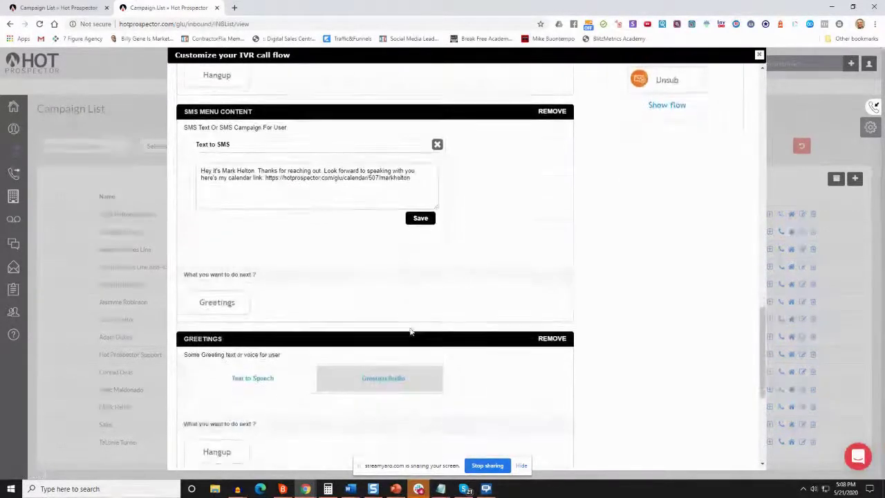
scroll(310, 306, down, 2)
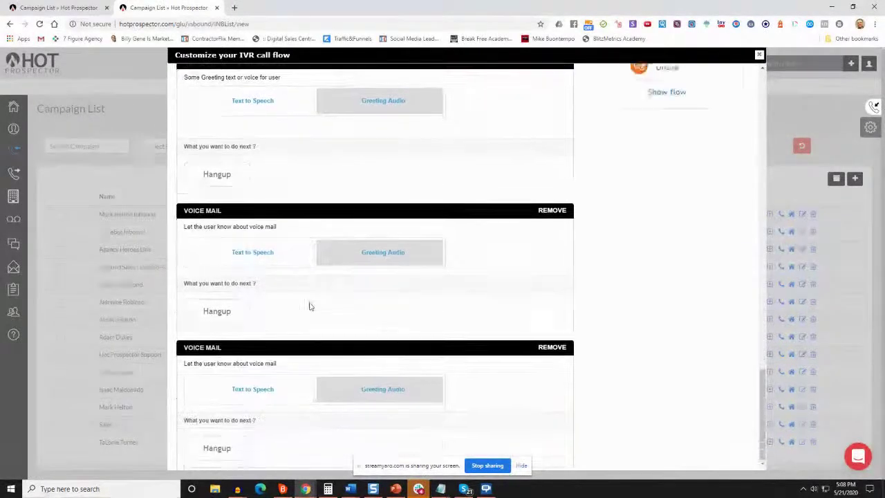
scroll(345, 343, up, 15)
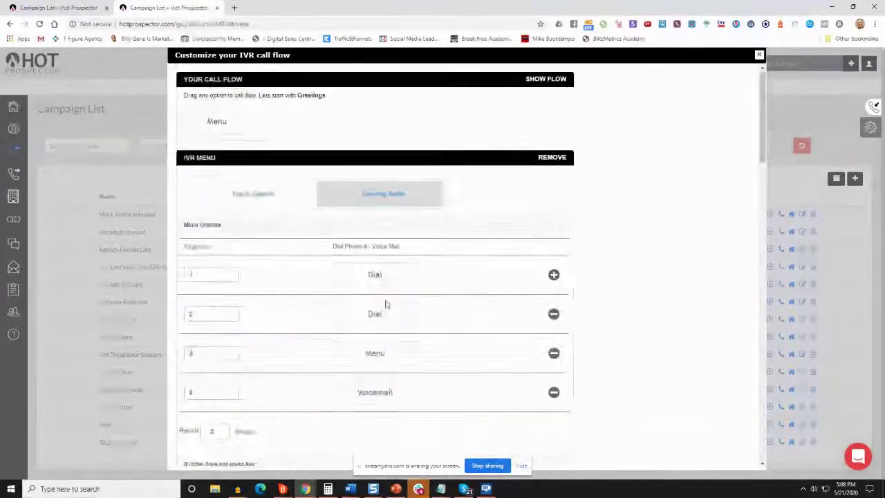
click(760, 55)
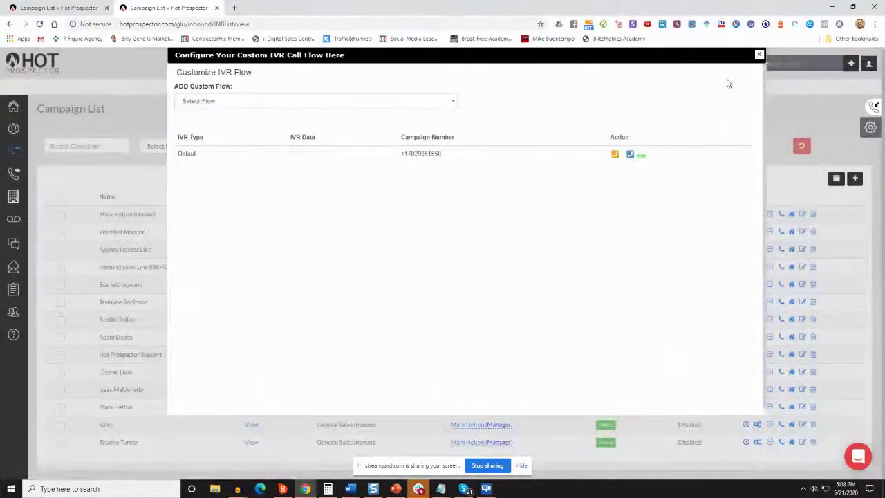